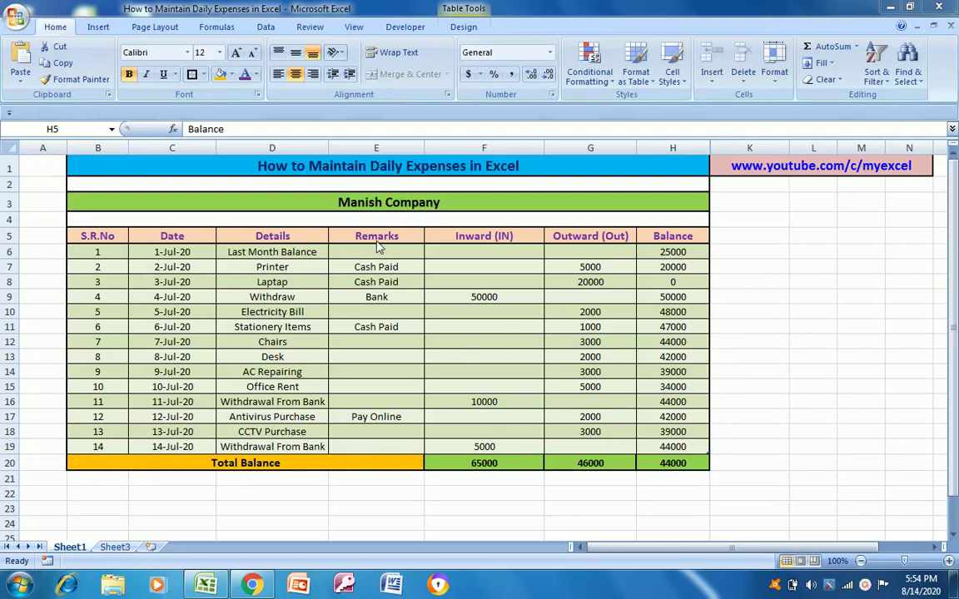
Point out the Date, Balance, Inward and Outward headings and the Printer row's 5000 Cash Paid entry.
click(187, 236)
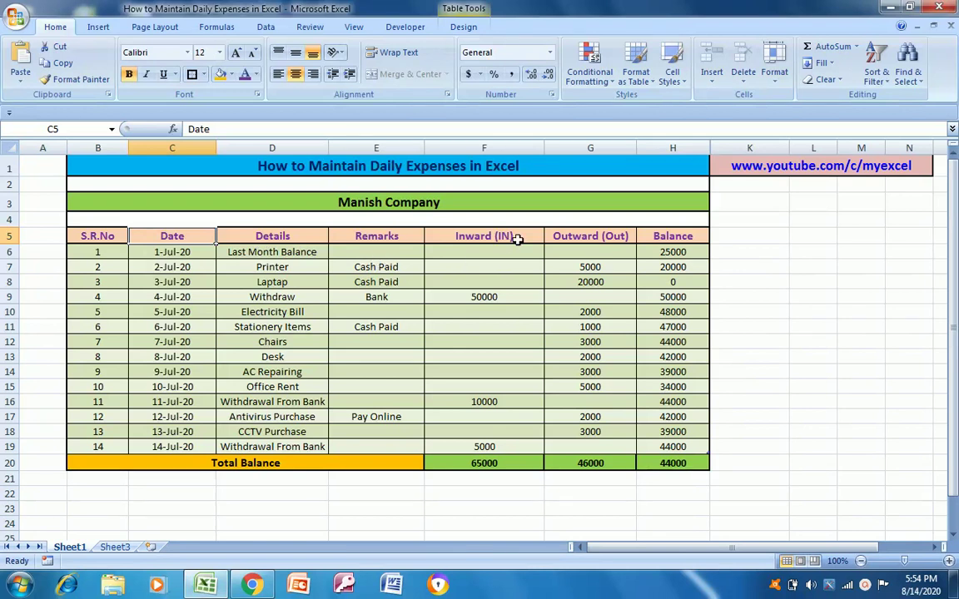
click(671, 239)
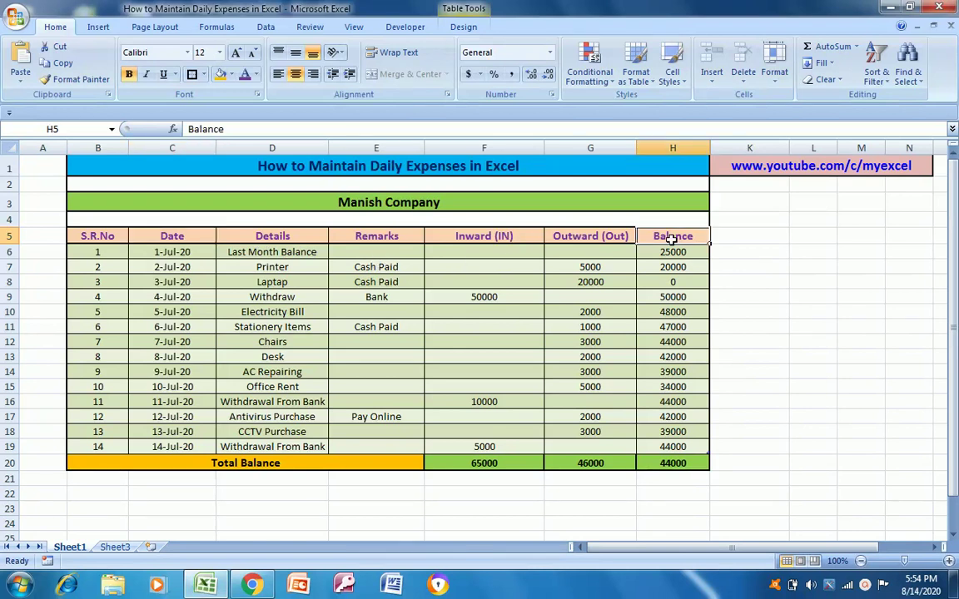
click(162, 240)
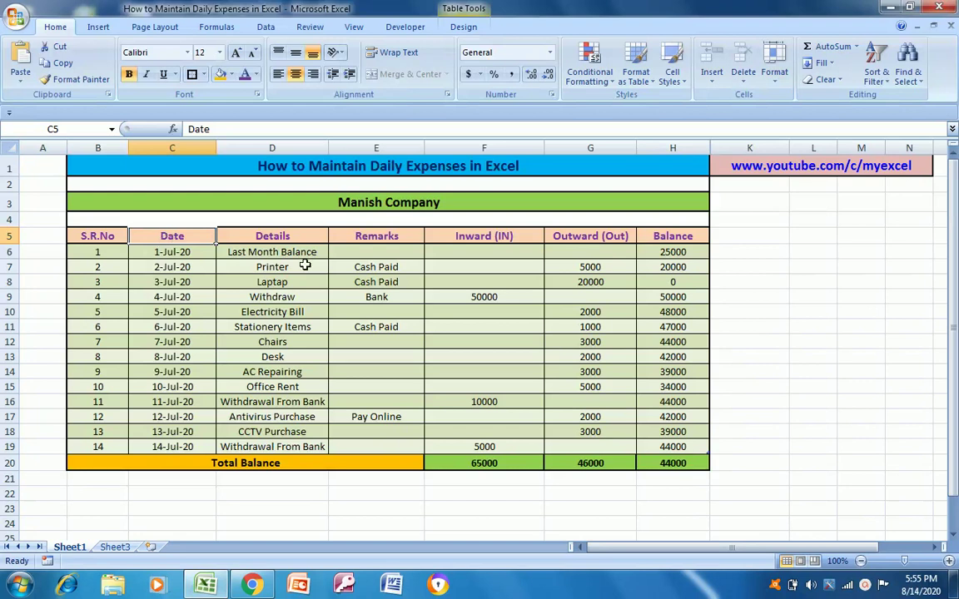
click(282, 252)
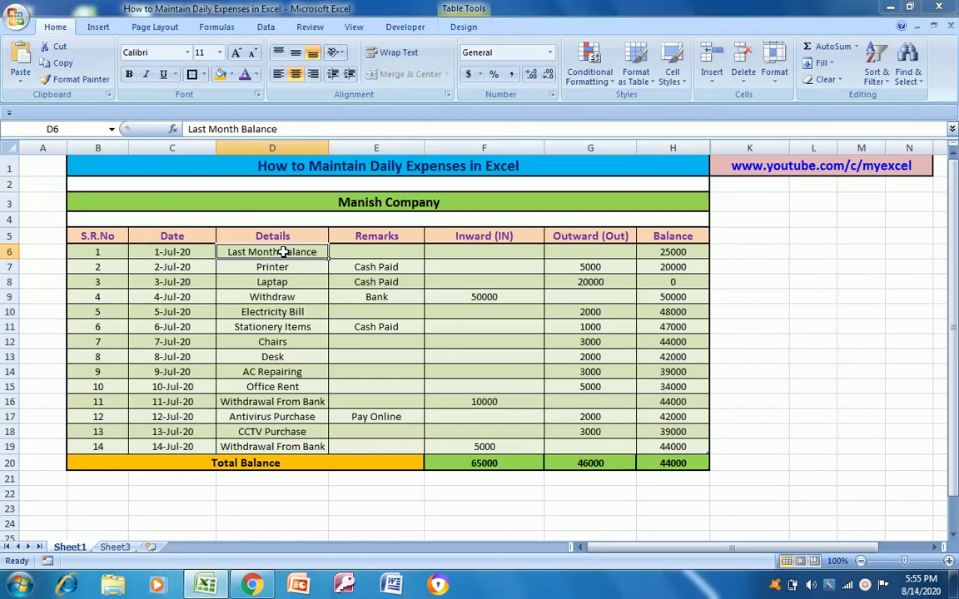
click(386, 254)
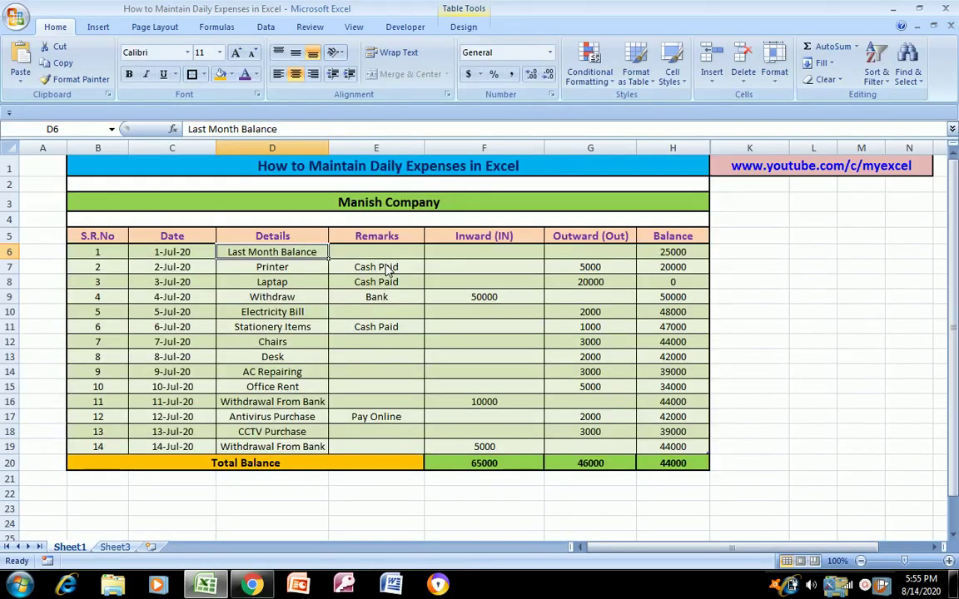
click(371, 264)
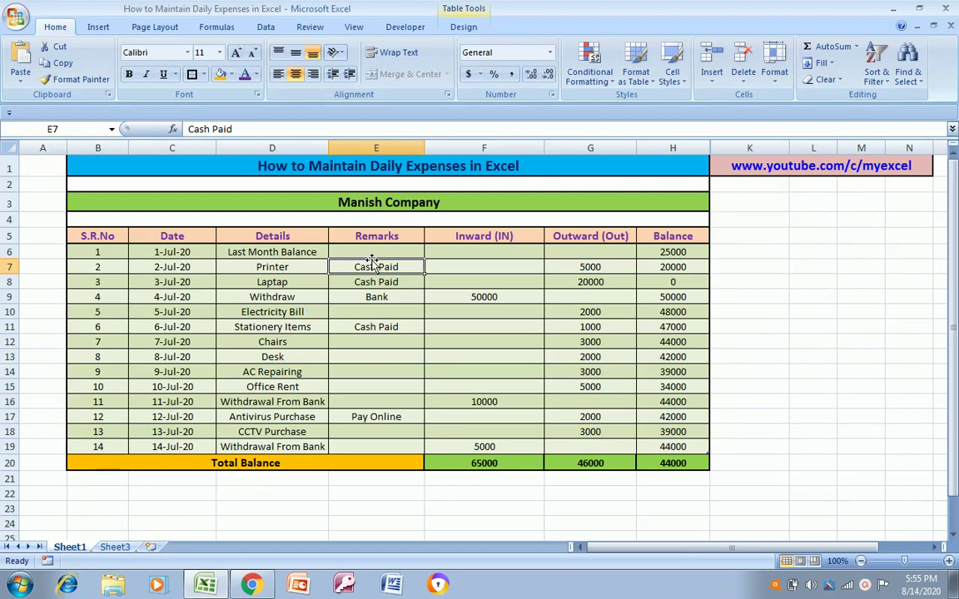
click(498, 238)
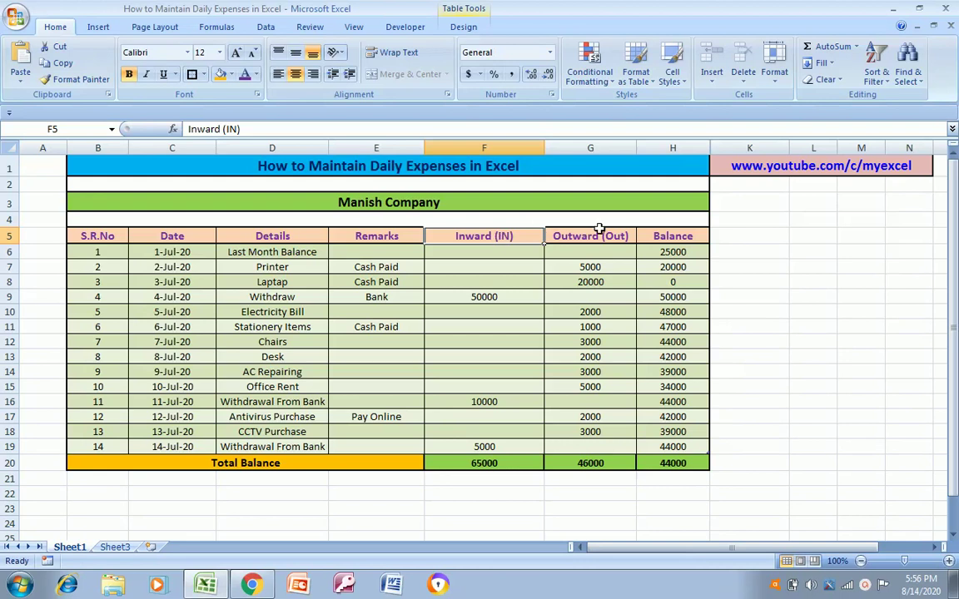
click(595, 233)
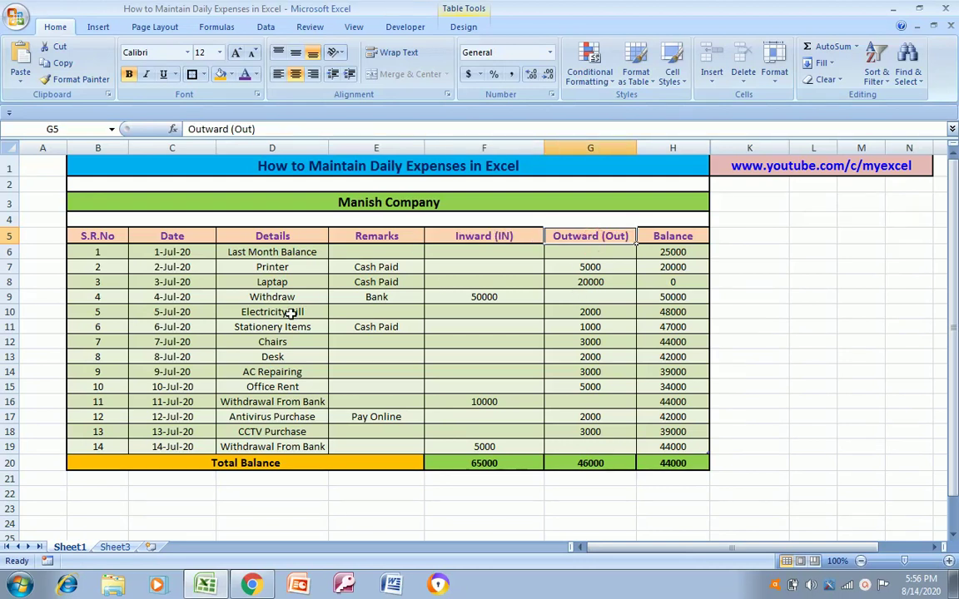
click(240, 265)
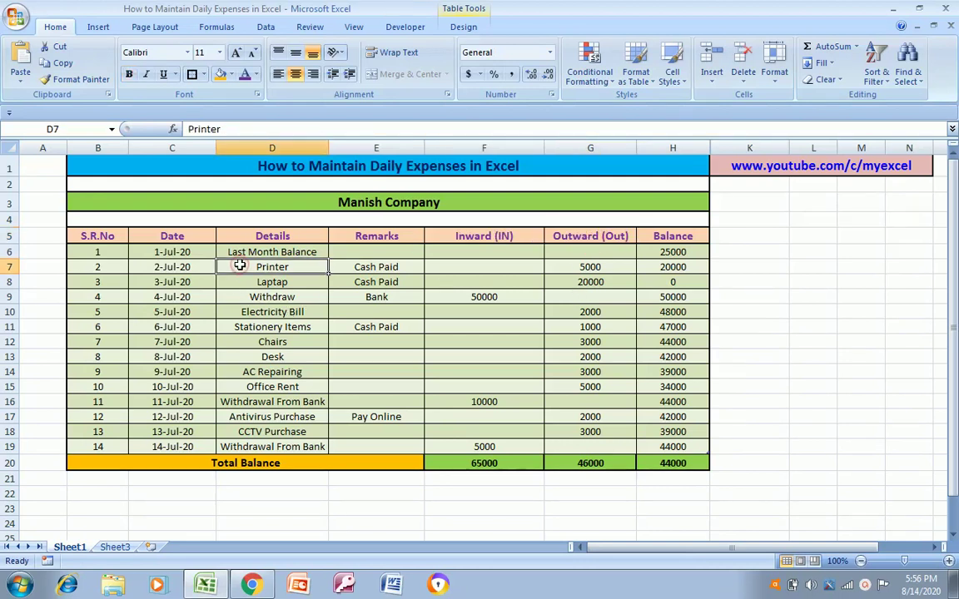
click(391, 266)
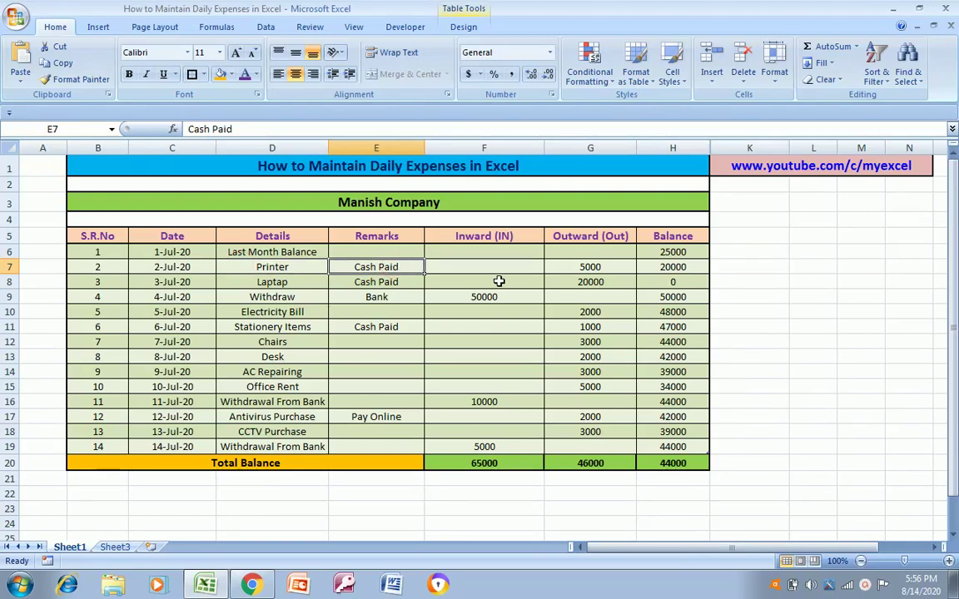
click(583, 269)
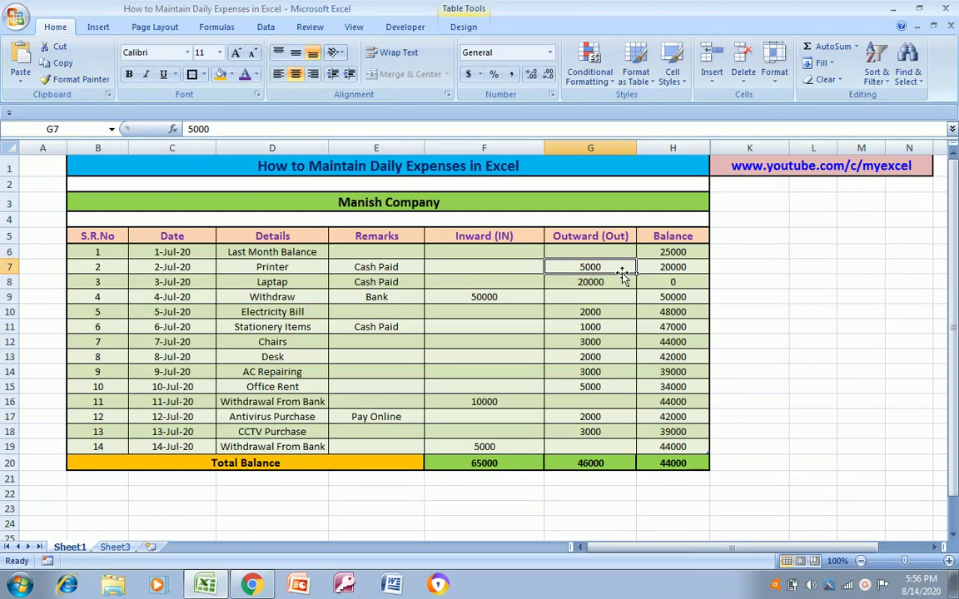
click(672, 242)
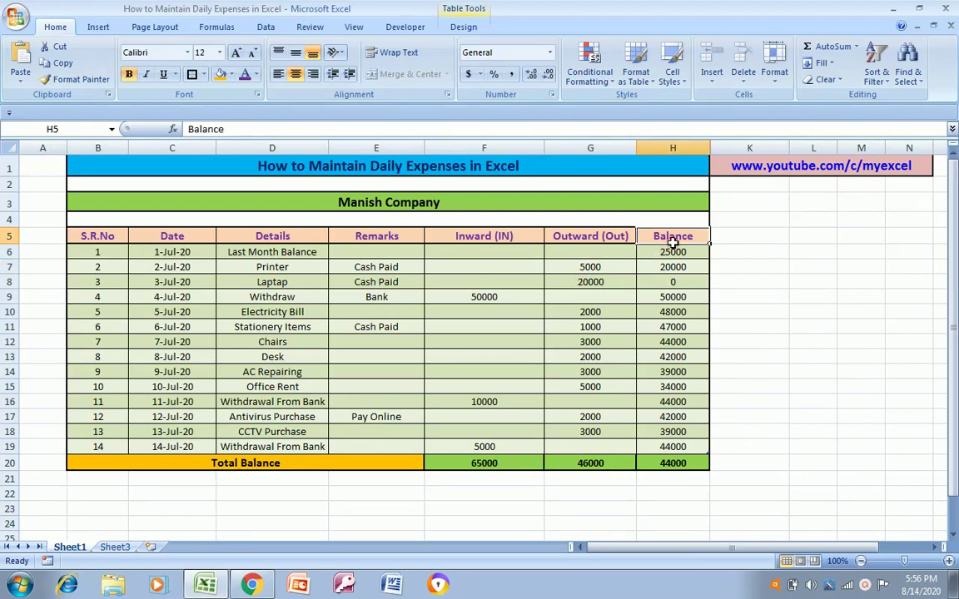
Inspect the running-balance formulas in H7 and H8 alongside the printer and laptop rows.
click(668, 264)
key(Up)
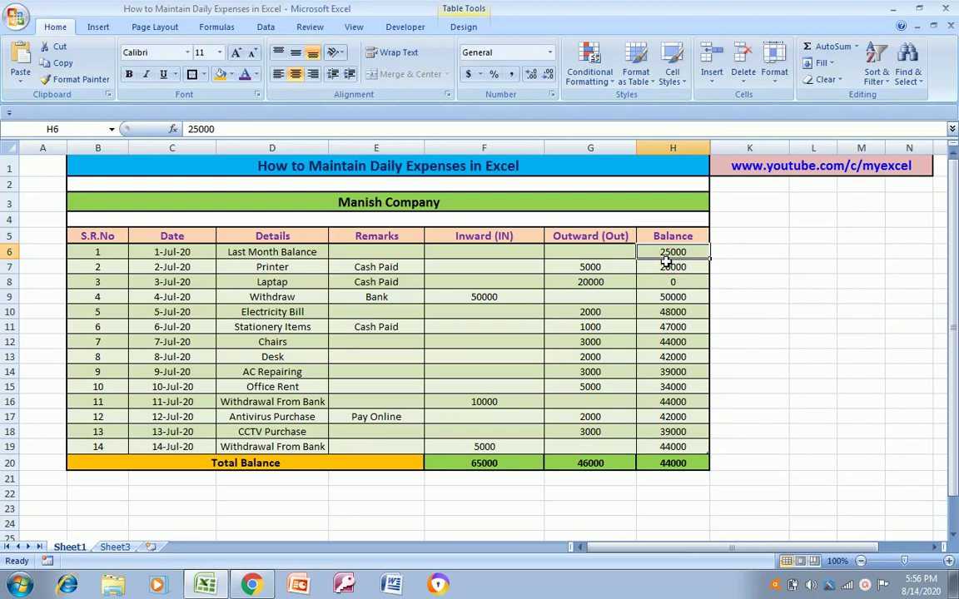
key(Left)
key(Left)
key(Left)
key(Left)
key(Right)
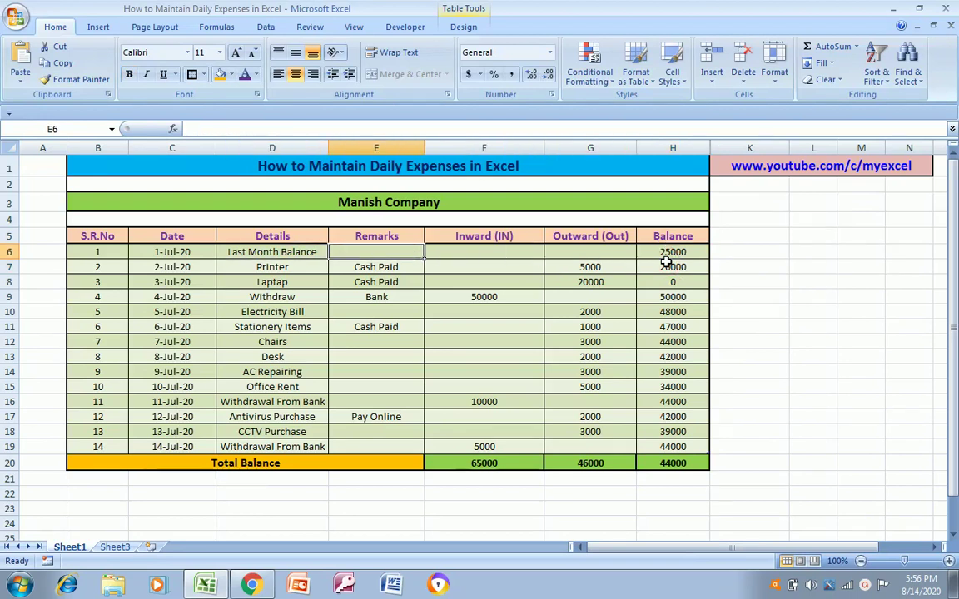
key(Right)
key(Right)
key(Right)
key(Down)
key(Left)
key(Left)
key(Left)
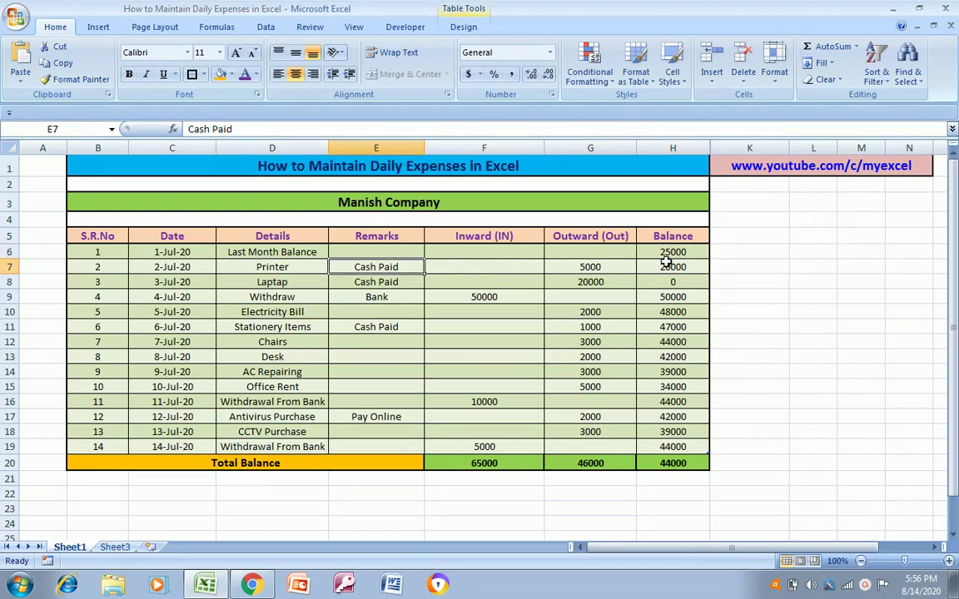
key(Left)
key(Right)
key(Right)
key(Right)
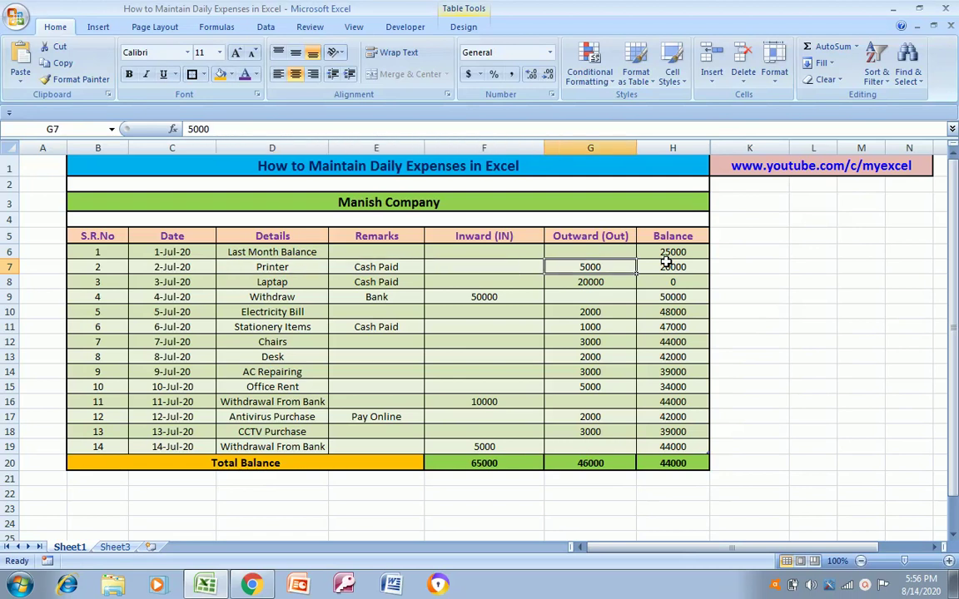
key(Right)
key(Up)
key(Down)
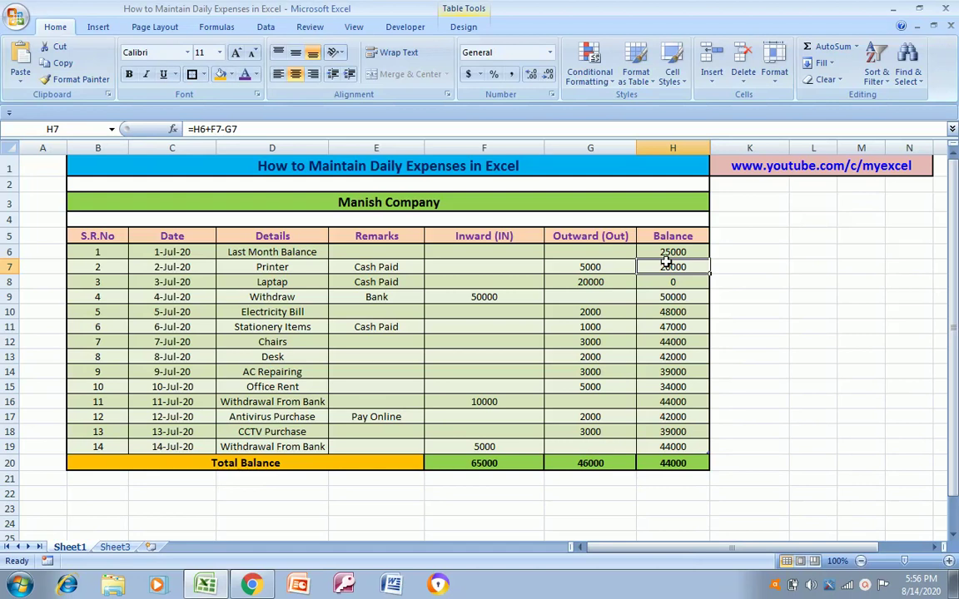
key(Down)
key(Left)
key(Left)
key(Left)
key(Left)
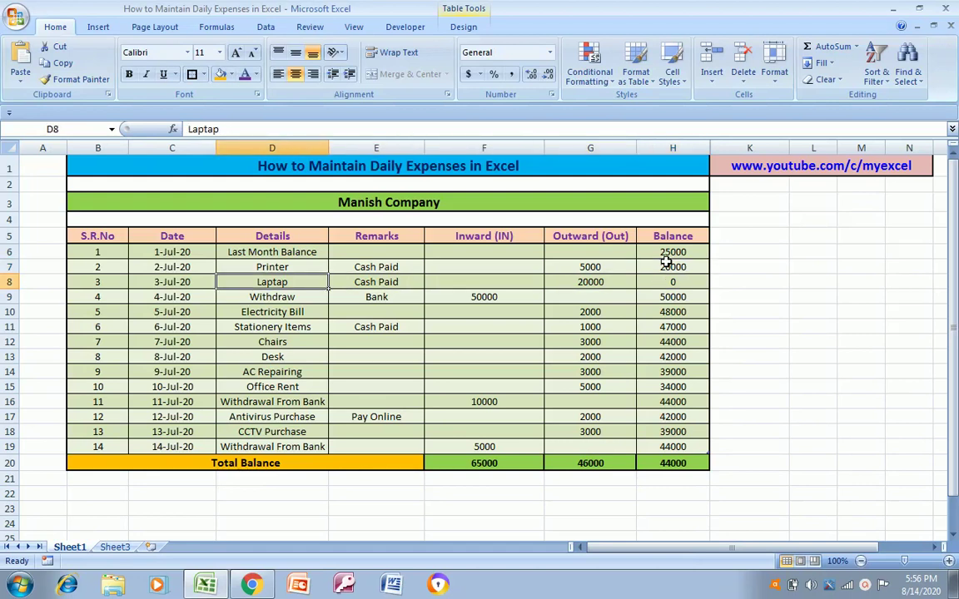
key(Right)
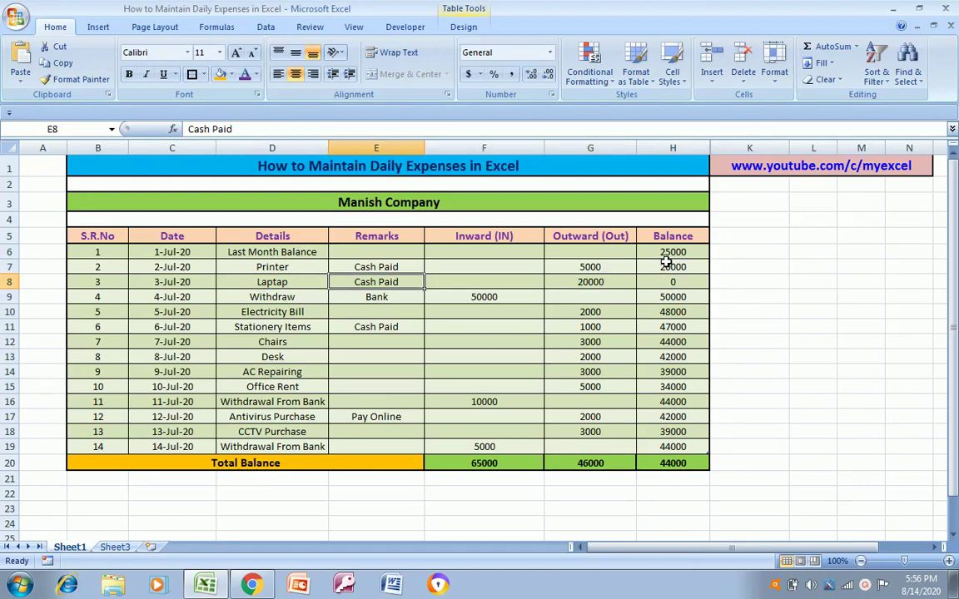
key(Right)
key(Right)
Move down past the Bank withdrawal rows to the last running balance in H19.
key(Right)
key(Up)
key(Down)
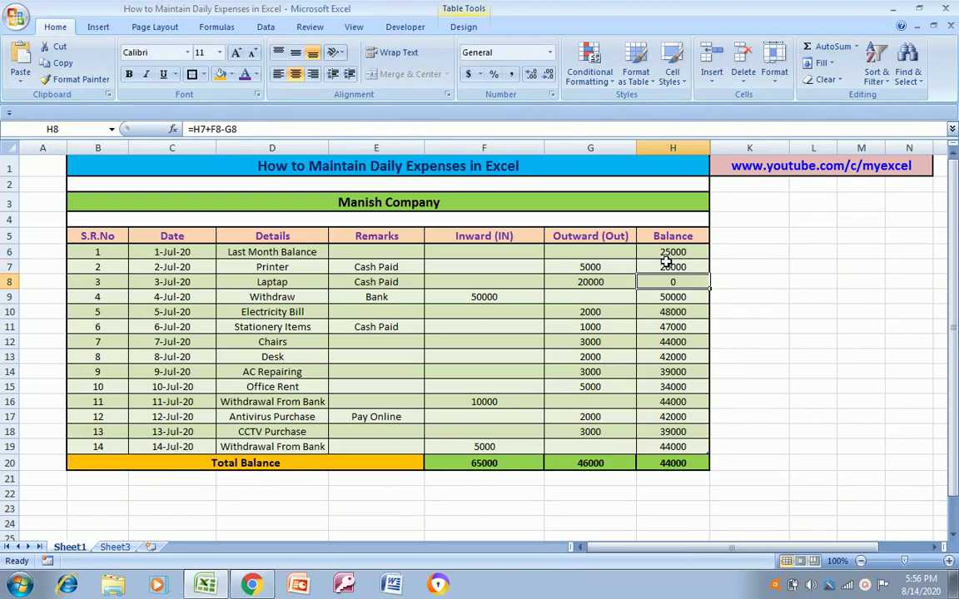
key(Down)
key(Left)
key(Left)
key(Left)
key(Left)
key(Right)
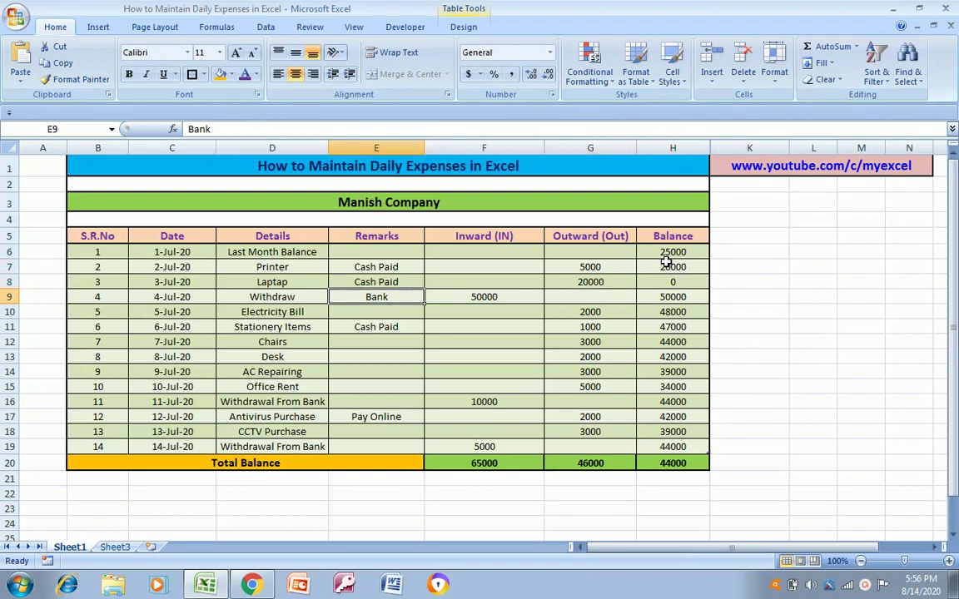
key(Right)
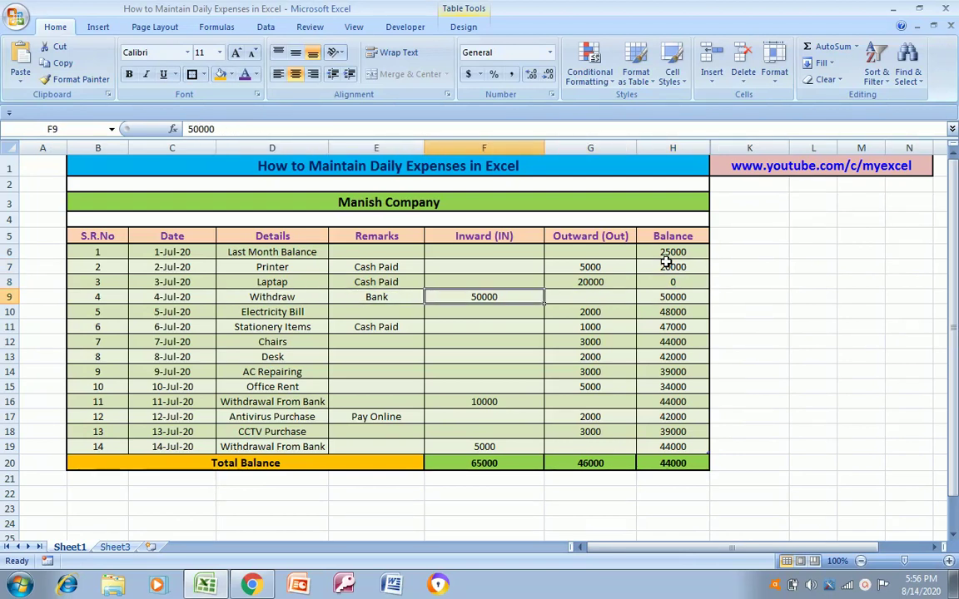
key(Right)
key(Right)
key(Down)
key(Down)
key(Down)
key(Left)
key(Left)
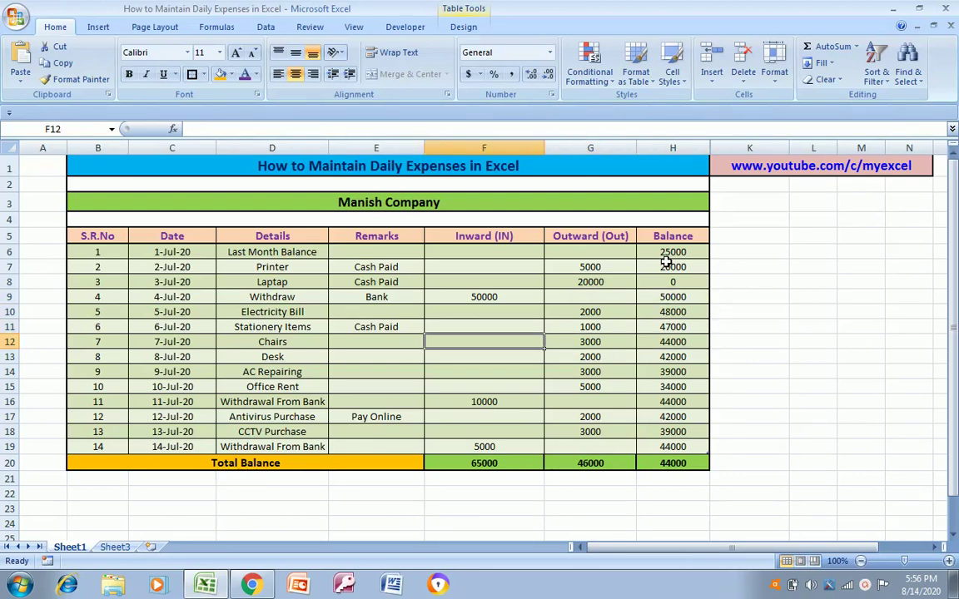
key(Right)
key(Down)
key(Down)
key(Right)
key(Down)
key(Down)
key(Down)
key(Down)
key(Down)
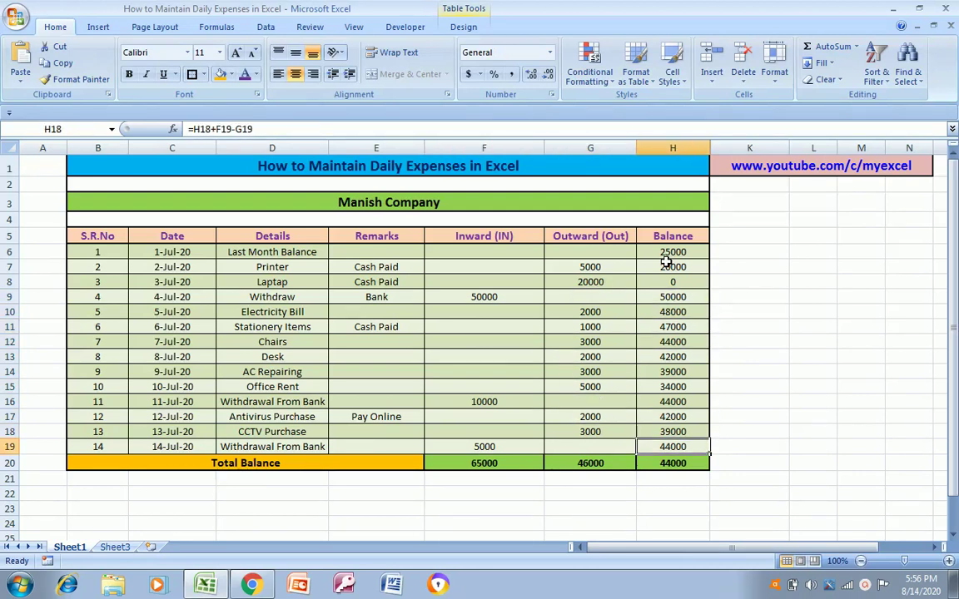
key(Down)
key(Down)
key(Down)
key(Down)
key(Down)
key(Up)
key(Up)
key(Up)
key(Down)
key(Down)
key(Down)
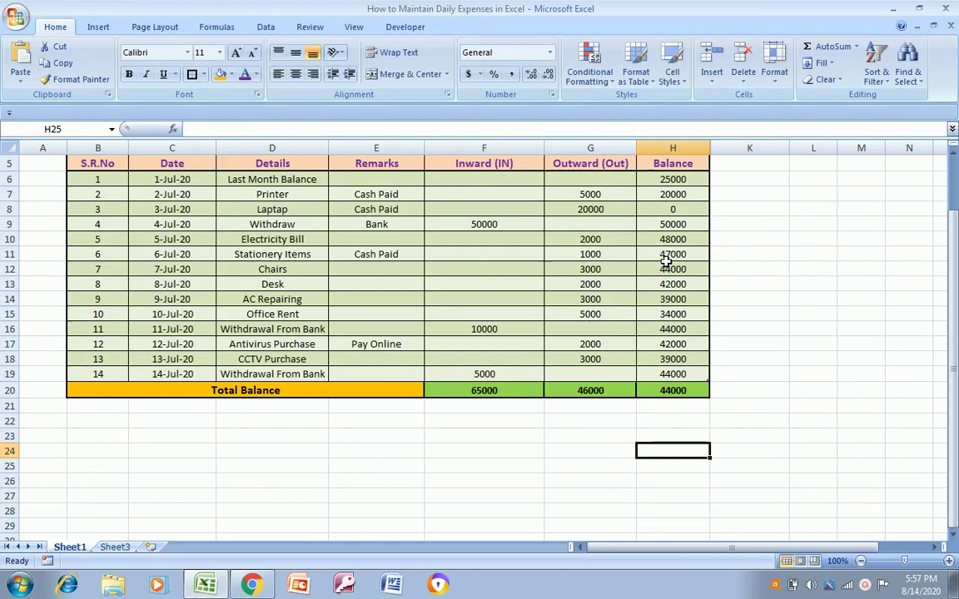
Select the Inward (IN) amounts from F6 to F19.
key(Up)
key(Up)
key(Up)
key(Left)
key(Left)
key(Up)
key(Up)
key(Up)
key(Up)
key(Up)
key(Left)
key(Left)
key(Left)
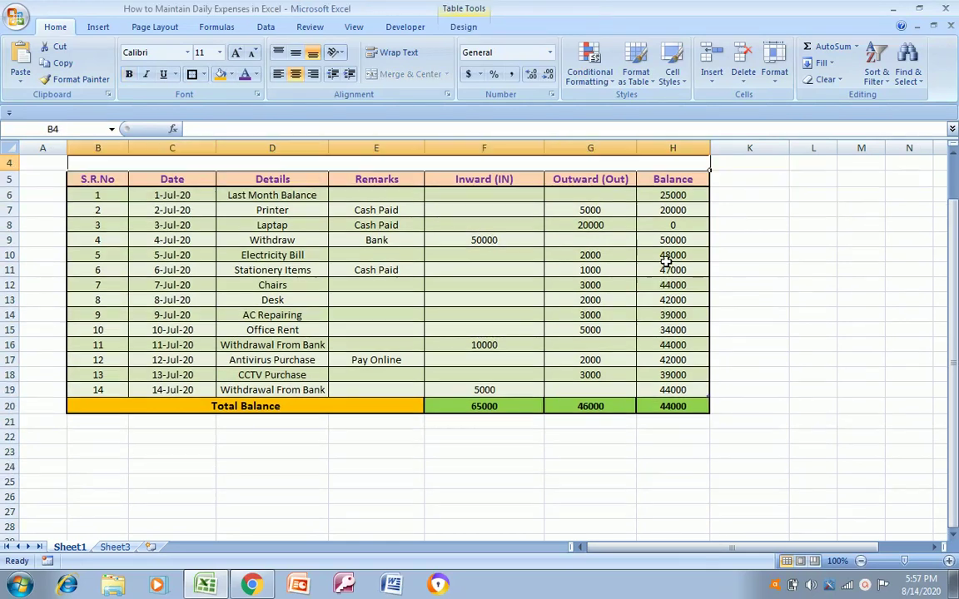
key(Up)
key(Down)
key(Down)
key(Right)
key(Right)
key(Right)
key(Down)
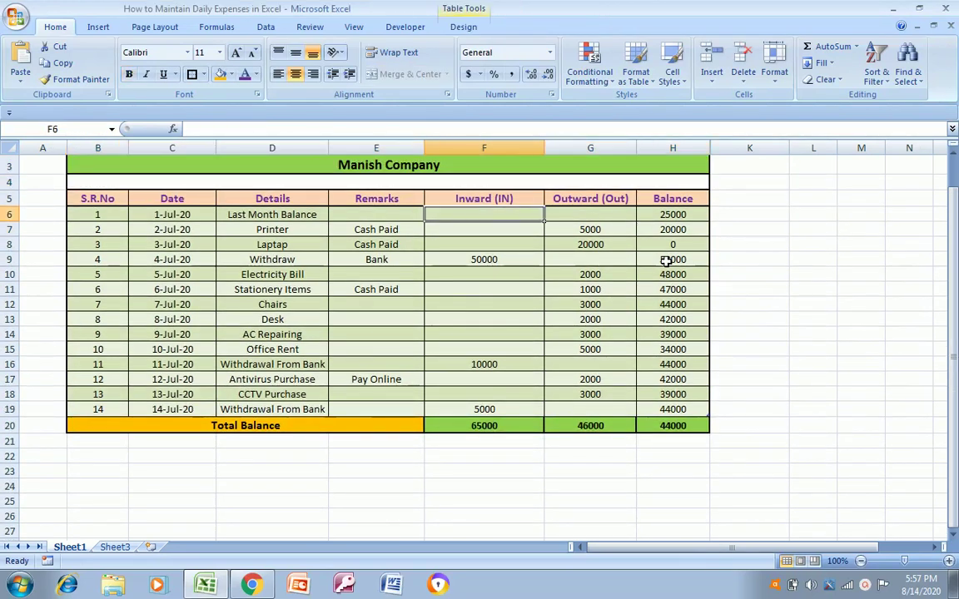
key(shift+Down)
key(shift+Down)
key(shift+Down)
key(shift+Down)
key(shift+Down)
key(shift+Down)
key(shift+Down)
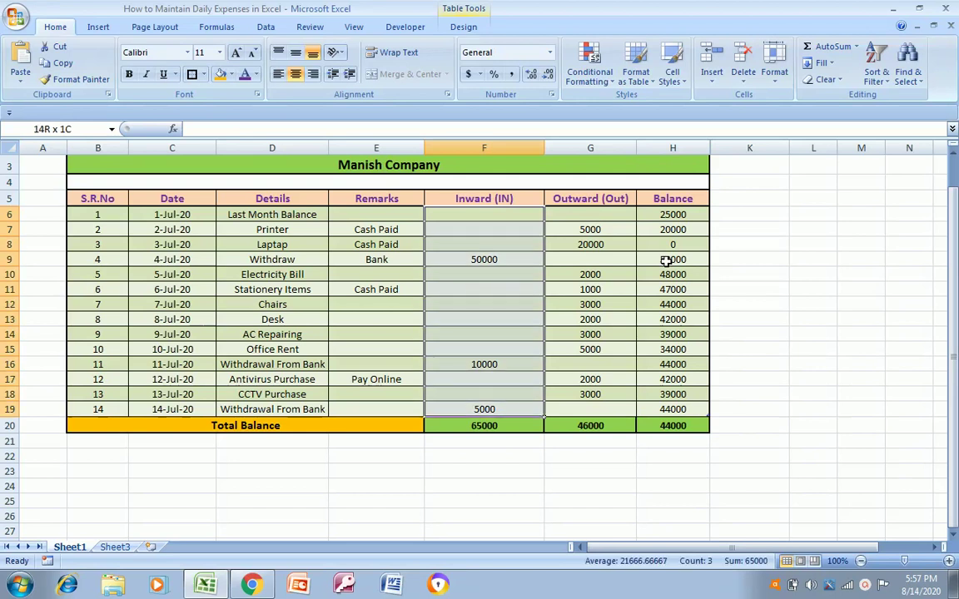
key(Down)
key(Down)
key(Down)
key(Down)
key(Down)
key(Down)
key(Down)
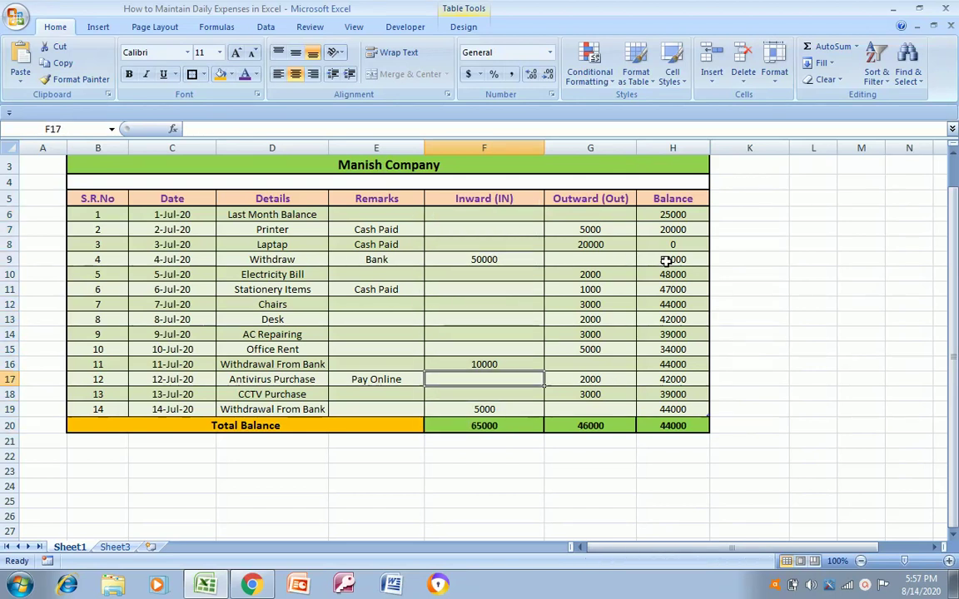
key(Down)
key(Down)
key(Down)
Select the Outward (Out) amounts, then check the H19 balance and H20 Total Balance formulas.
key(Up)
key(Right)
key(Up)
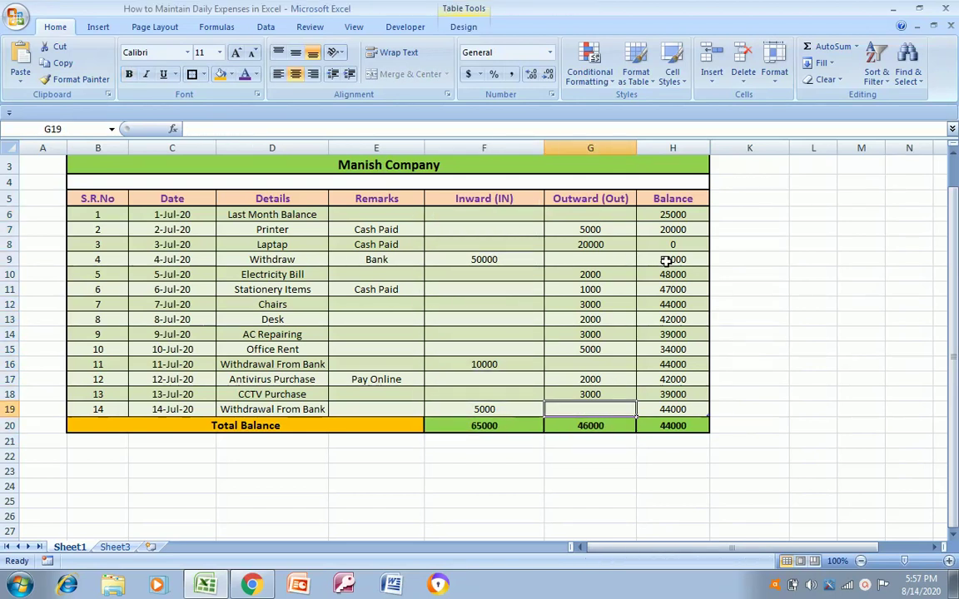
key(Up)
key(Up)
key(Up)
key(Up)
key(shift+Down)
key(shift+Down)
key(shift+Down)
key(shift+Down)
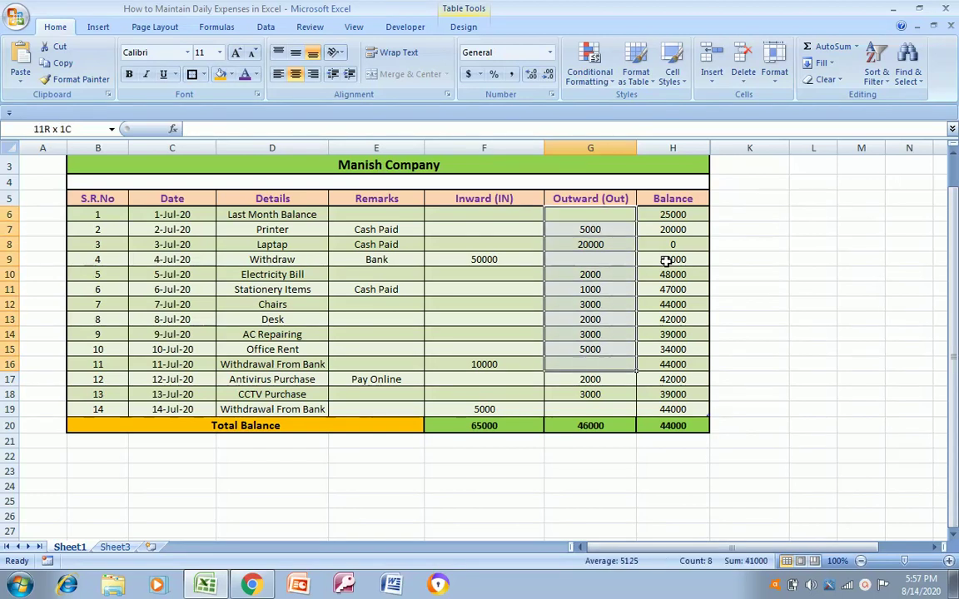
key(shift+Down)
key(Down)
key(Down)
key(Down)
key(Down)
key(Down)
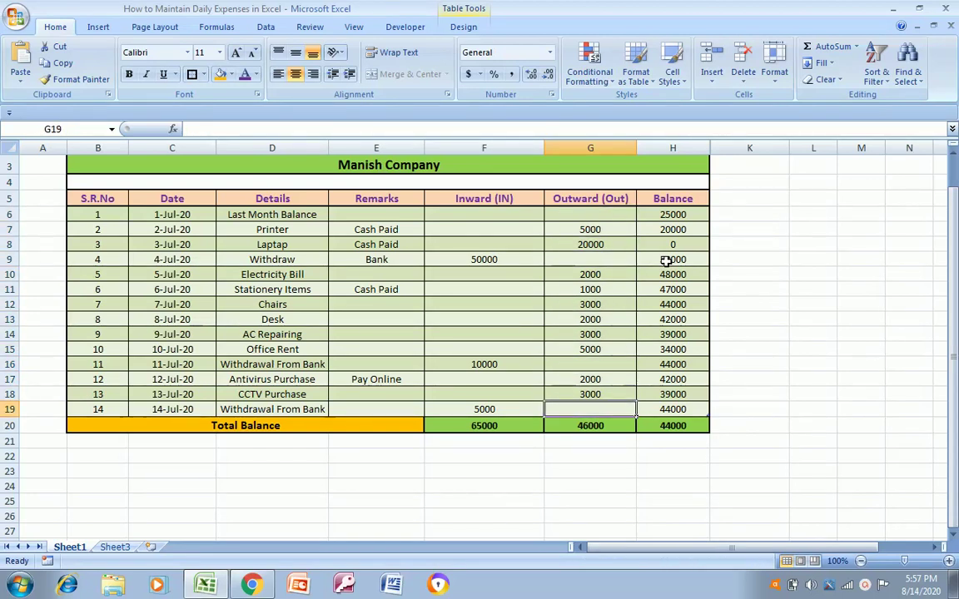
key(Down)
key(Right)
key(Up)
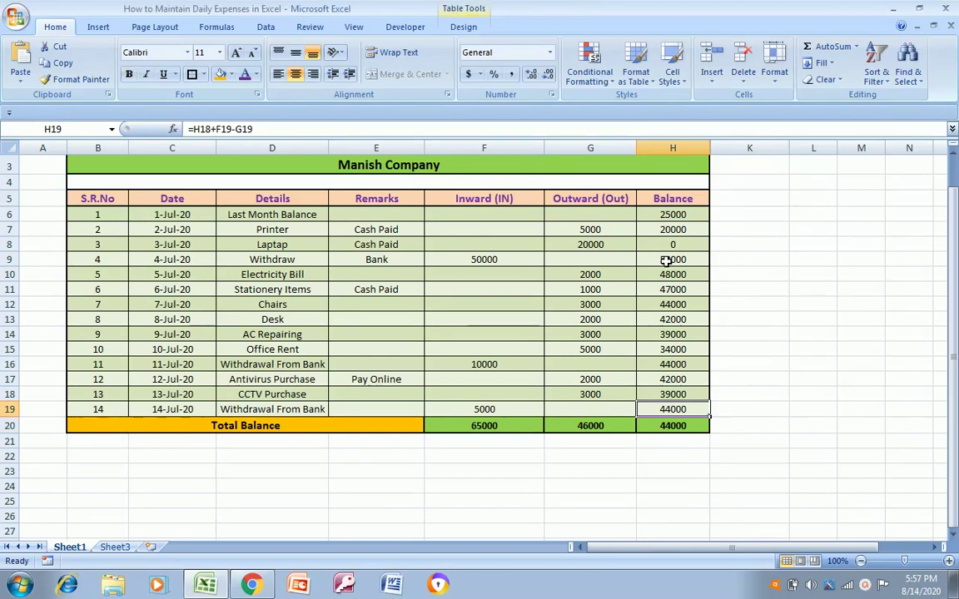
key(Down)
Select the 14 entries from the date in C6 across to the Balance column.
key(Up)
key(Up)
key(Left)
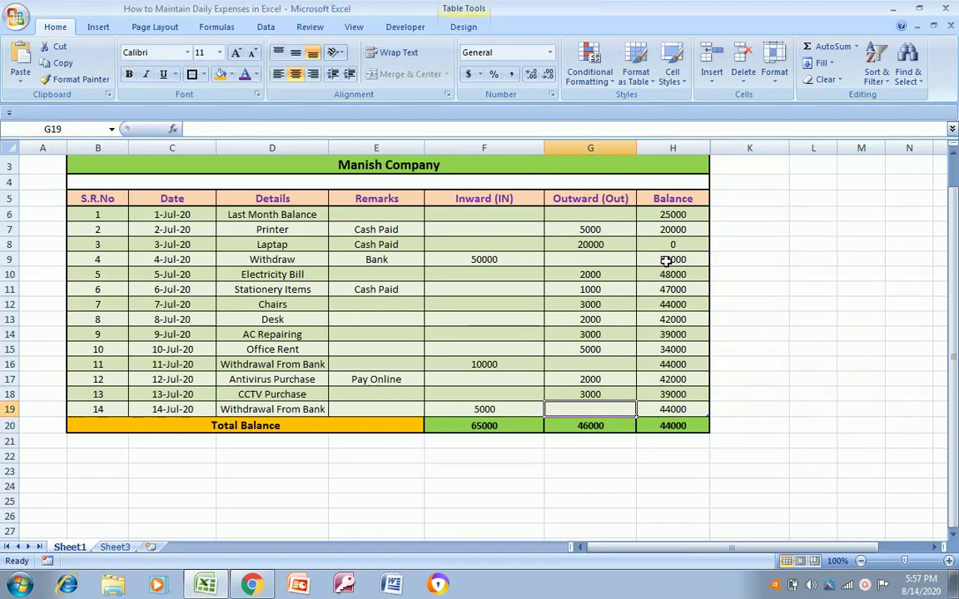
key(Left)
key(Up)
key(Up)
key(Up)
key(Up)
key(Up)
key(Up)
key(Up)
key(Down)
key(Down)
key(Down)
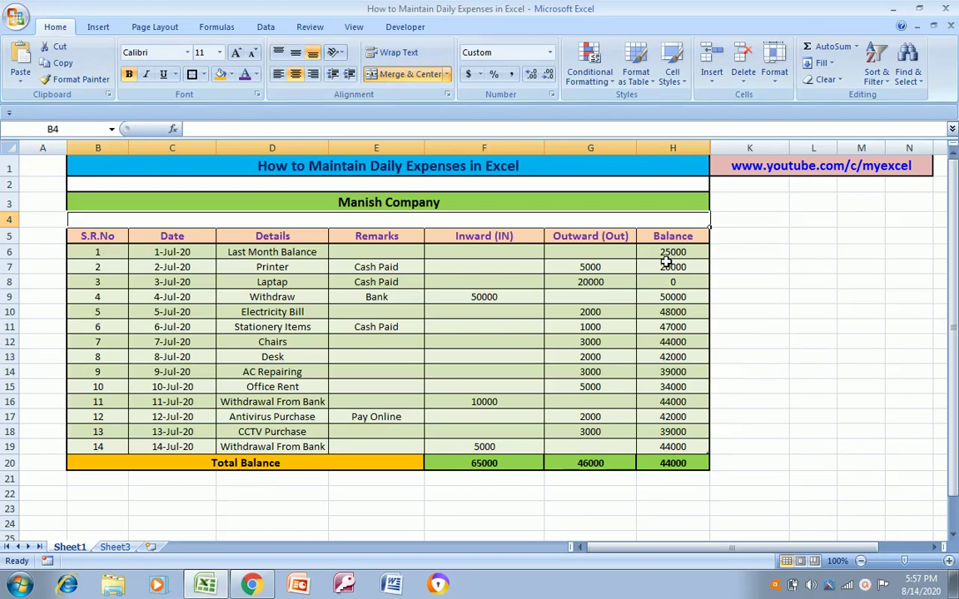
key(Up)
key(Down)
key(Left)
key(Down)
key(Down)
key(Right)
key(Right)
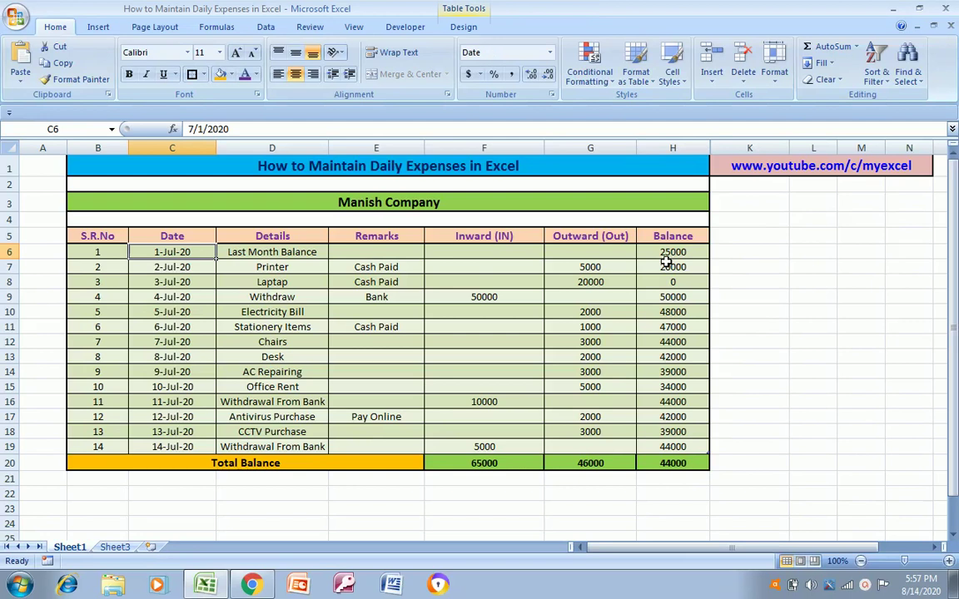
key(Right)
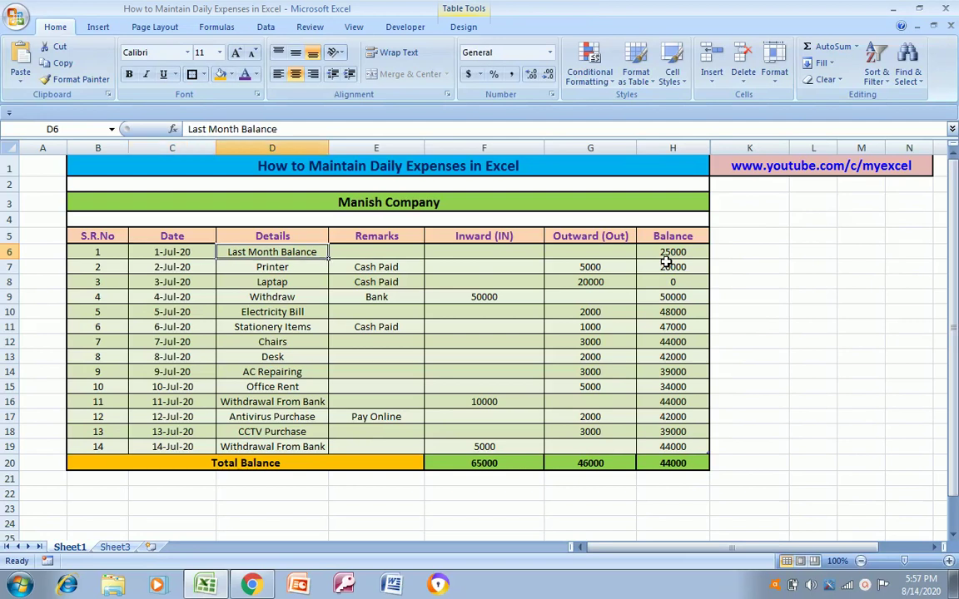
key(Left)
key(shift+Right)
key(shift+Right)
key(shift+Right)
key(shift+Right)
key(shift+Right)
key(shift+Down)
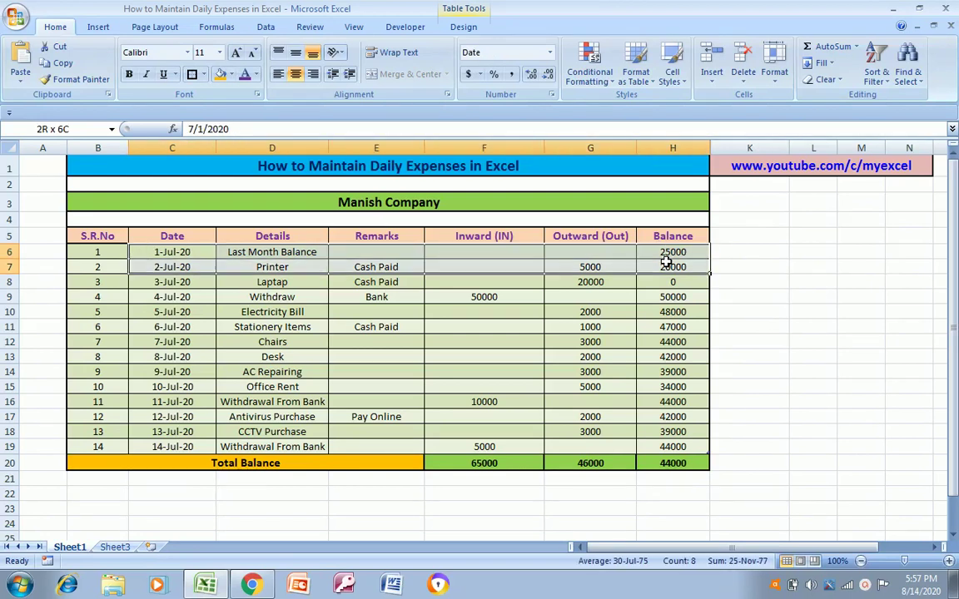
key(shift+Down)
key(shift+Down)
key(shift+Down)
key(shift+Down)
key(shift+Down)
key(shift+Down)
key(shift+Down)
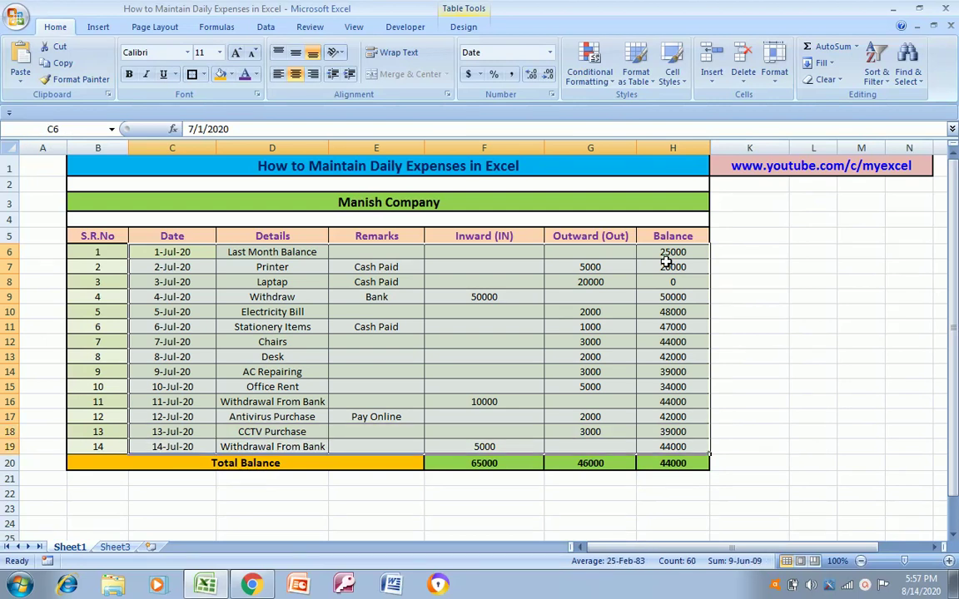
Clear the old entries and fill dates from 1-July and 2-July down to row 19.
key(Delete)
key(Up)
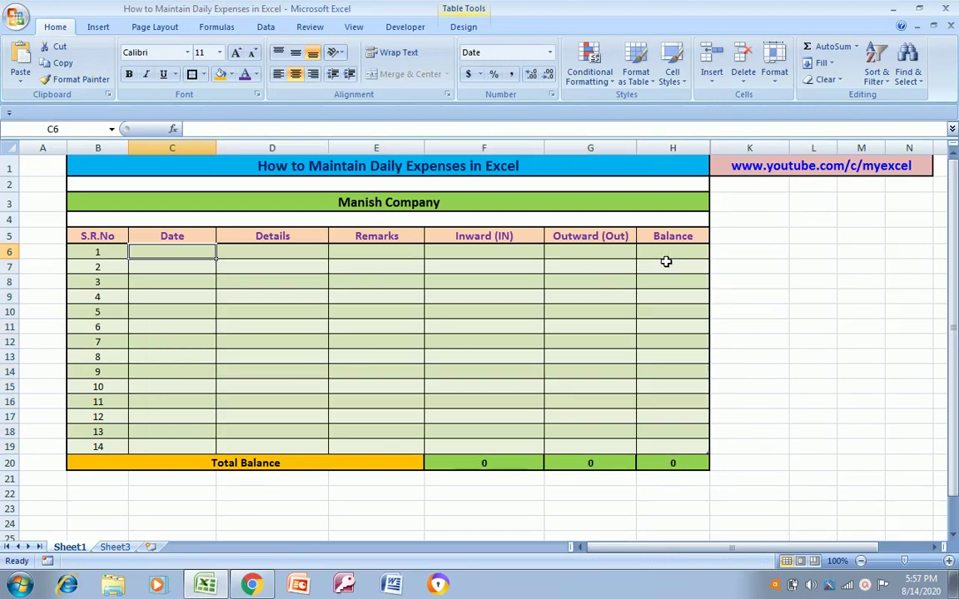
text(1)
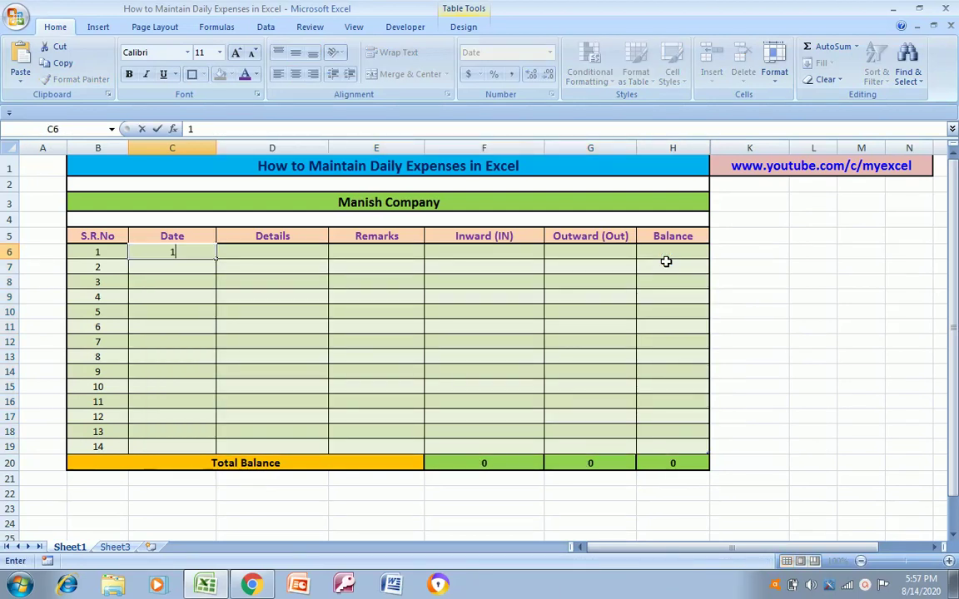
text(-July)
key(Return)
text(2-K)
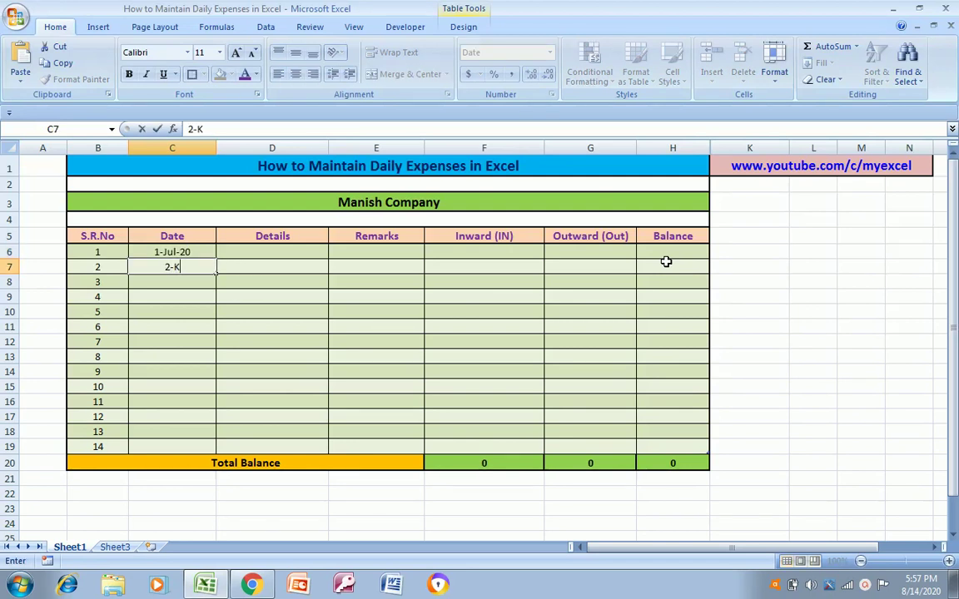
text(ul)
key(BackSpace)
key(BackSpace)
key(BackSpace)
text(July)
key(ctrl+Return)
key(shift+Up)
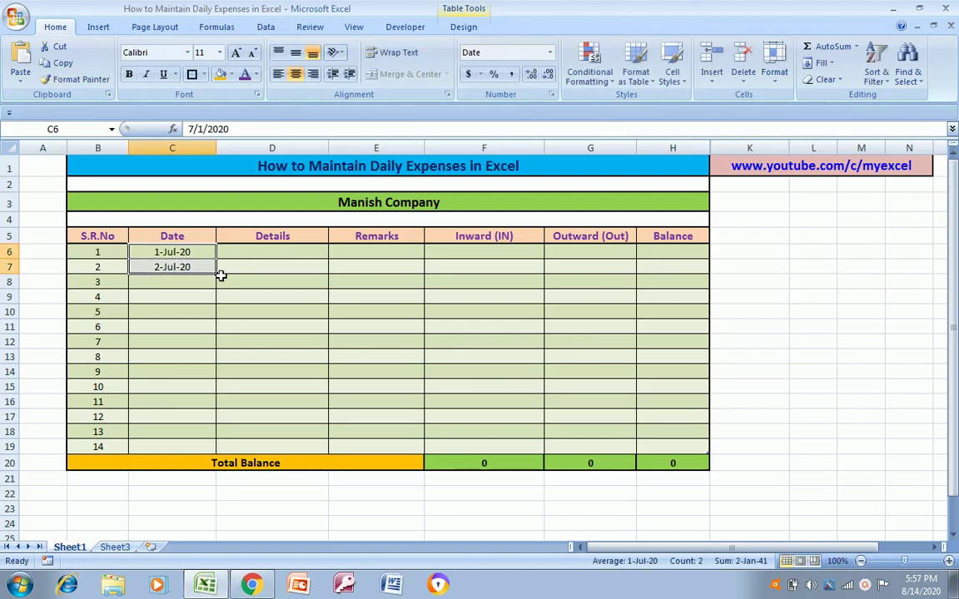
drag(217, 275, 195, 446)
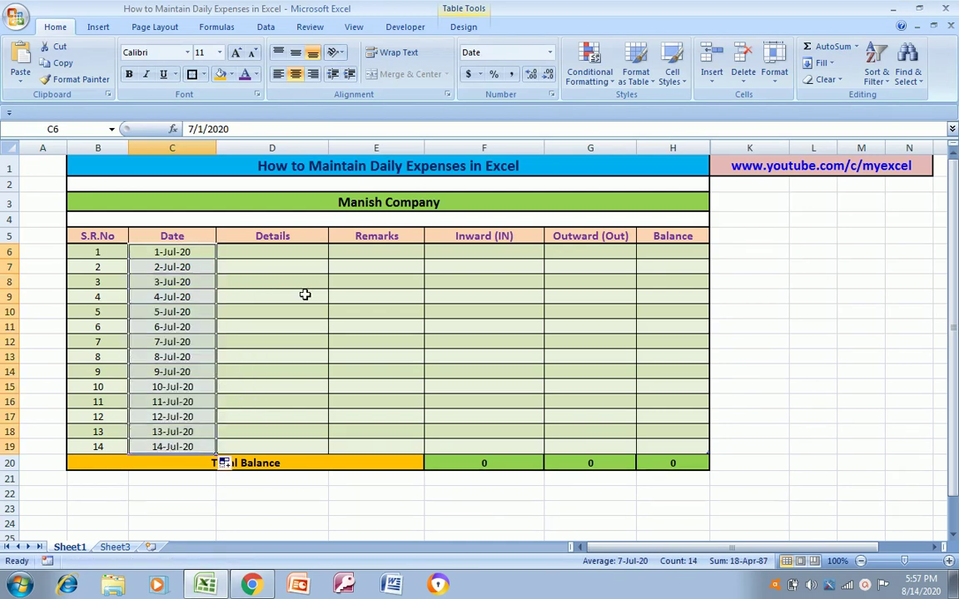
Restart the date series at C7 with 1-July and 2-July, filled down to row 19.
click(279, 257)
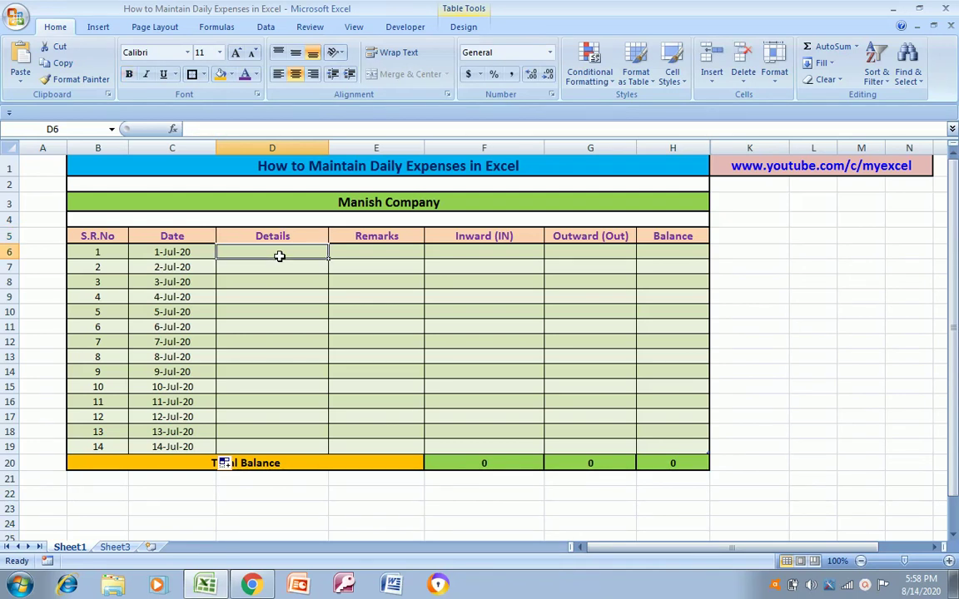
key(Left)
key(Down)
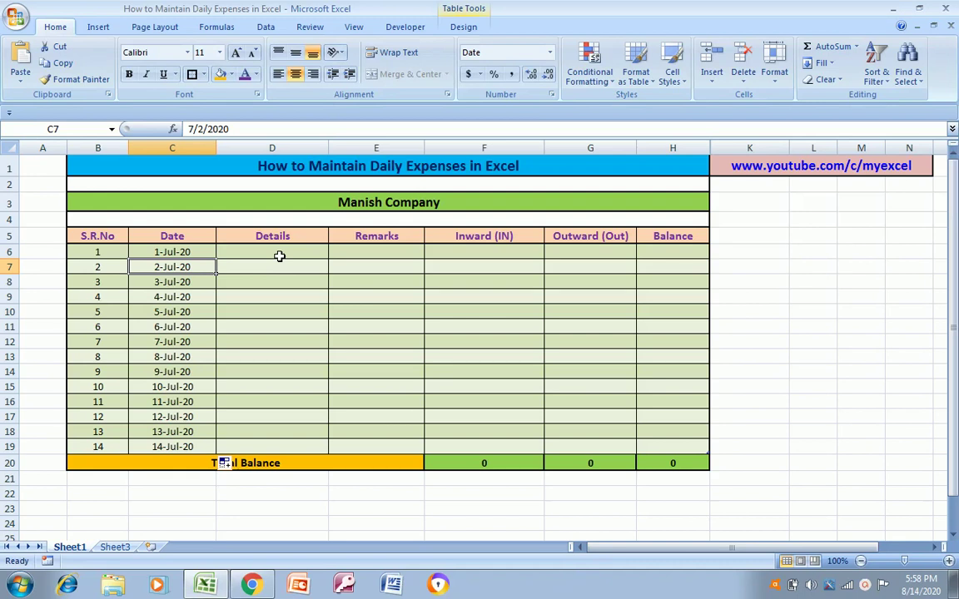
text(1-Ju)
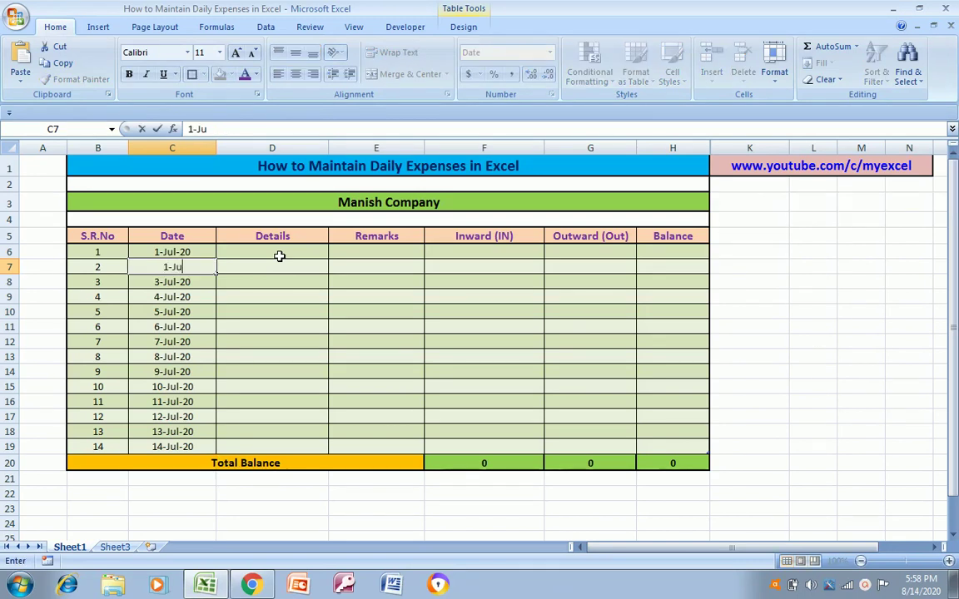
text(ly)
key(Return)
text(2)
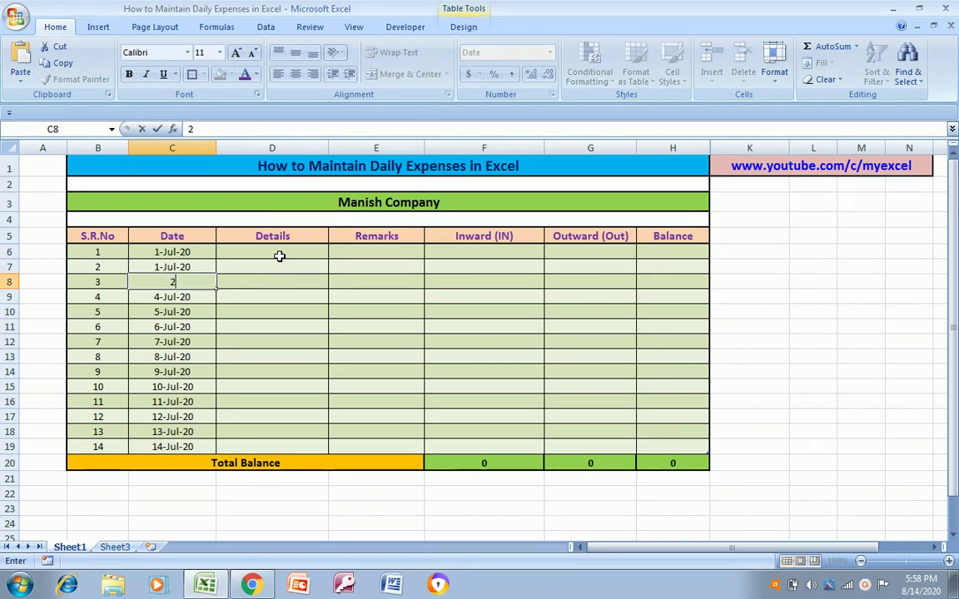
text(-July)
key(Up)
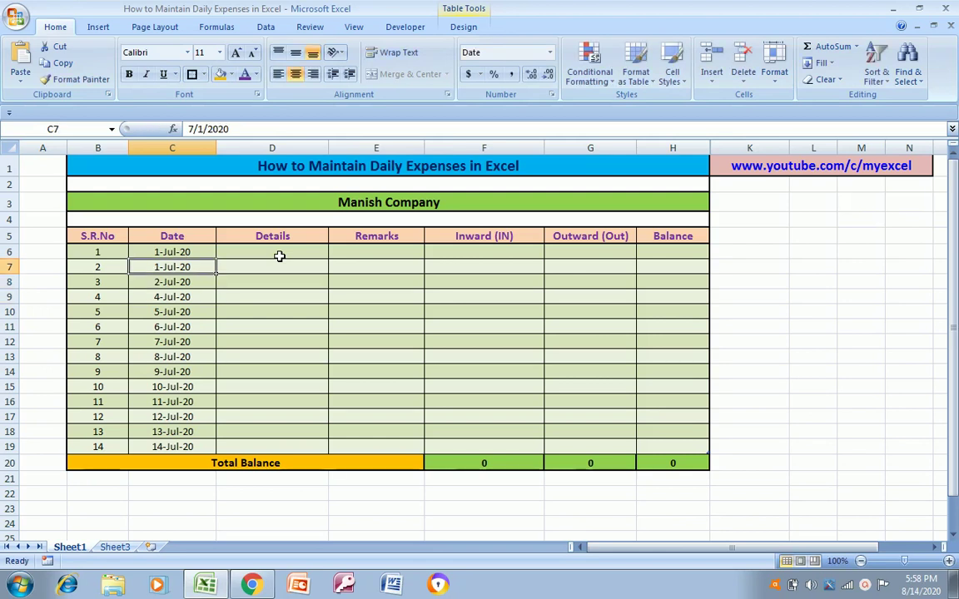
key(shift+Down)
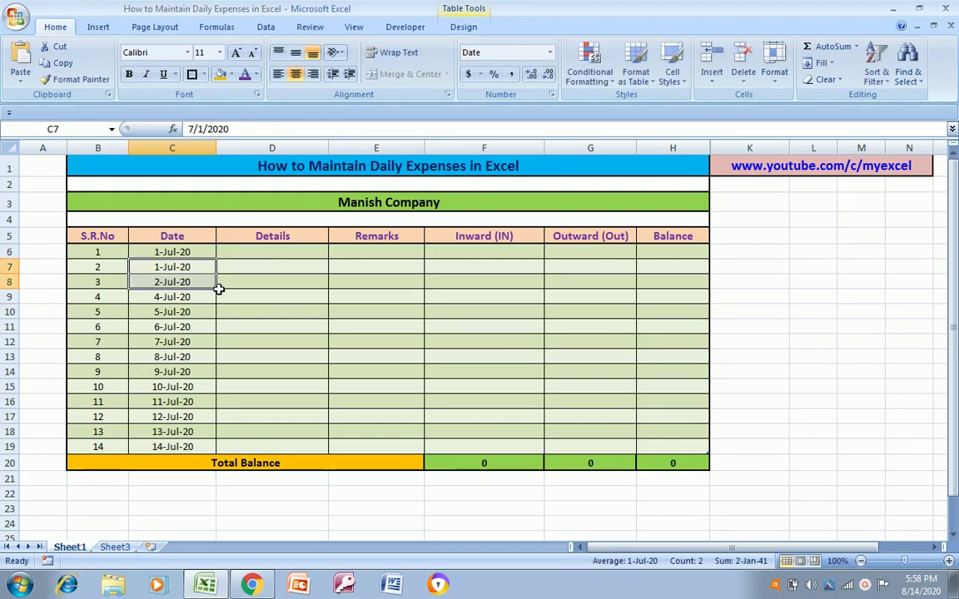
drag(217, 289, 195, 448)
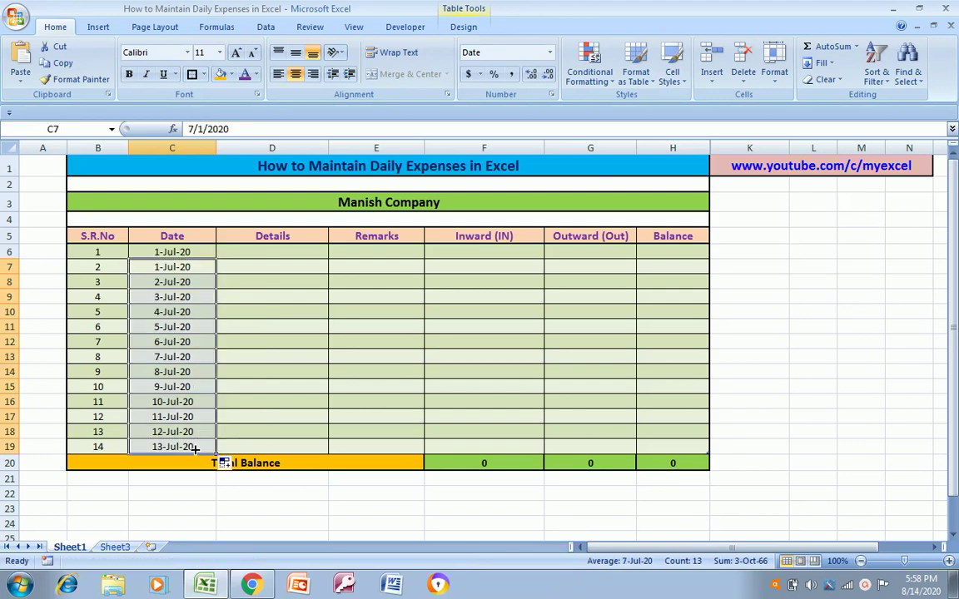
click(175, 252)
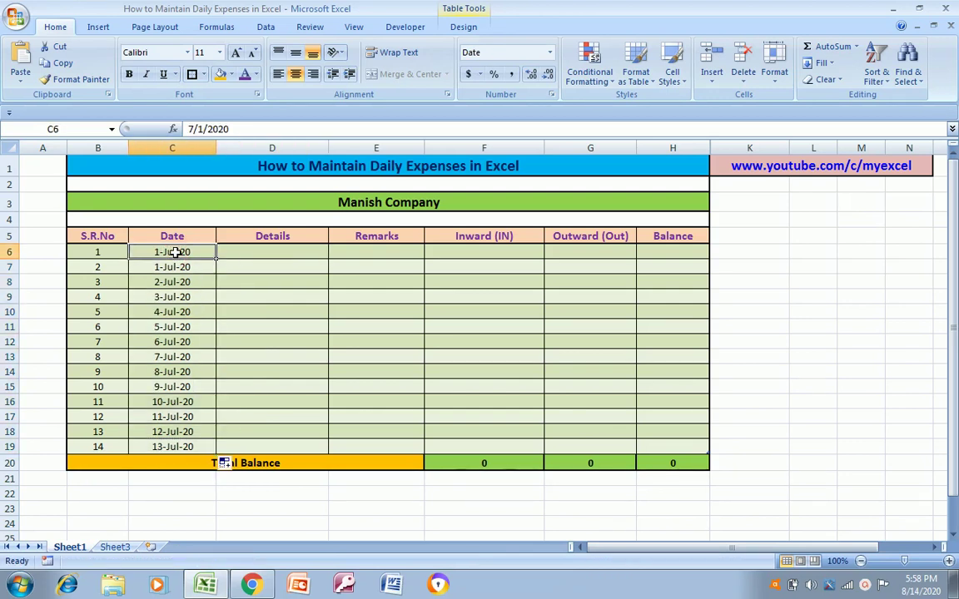
Clear C6's date, label row 6 'Last Month Balance' and enter an opening balance of 30000.
key(Delete)
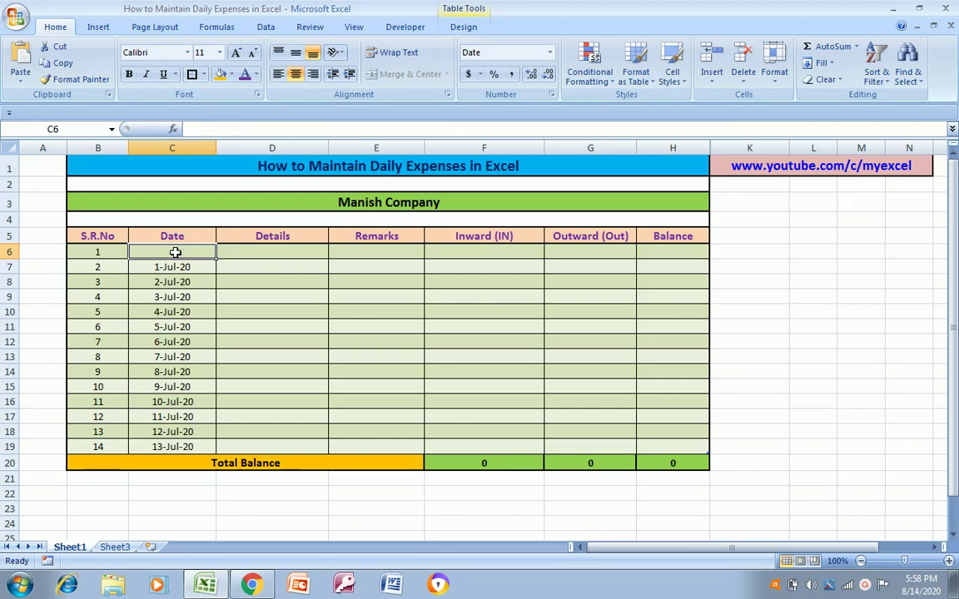
key(Right)
text(La)
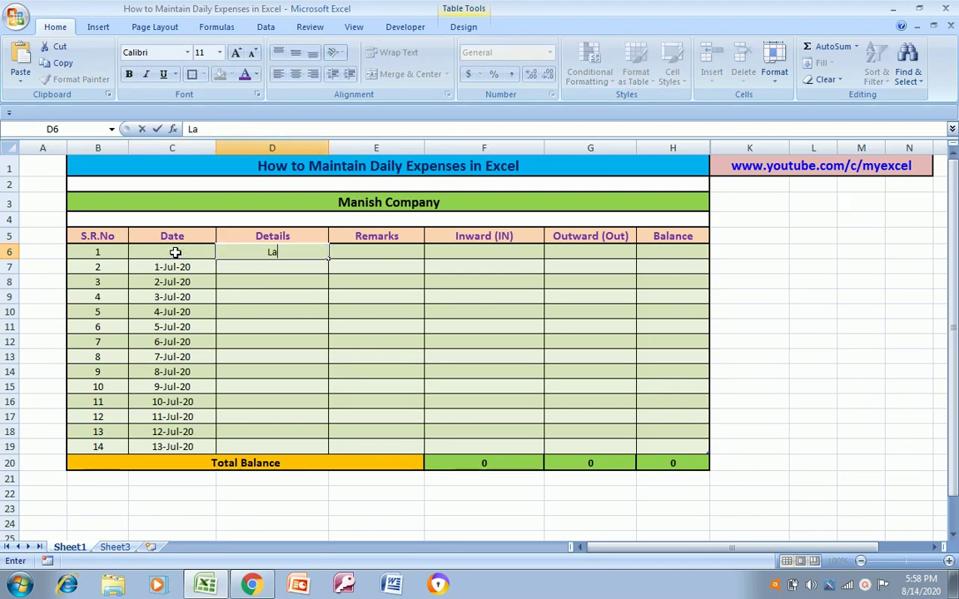
text(st Month)
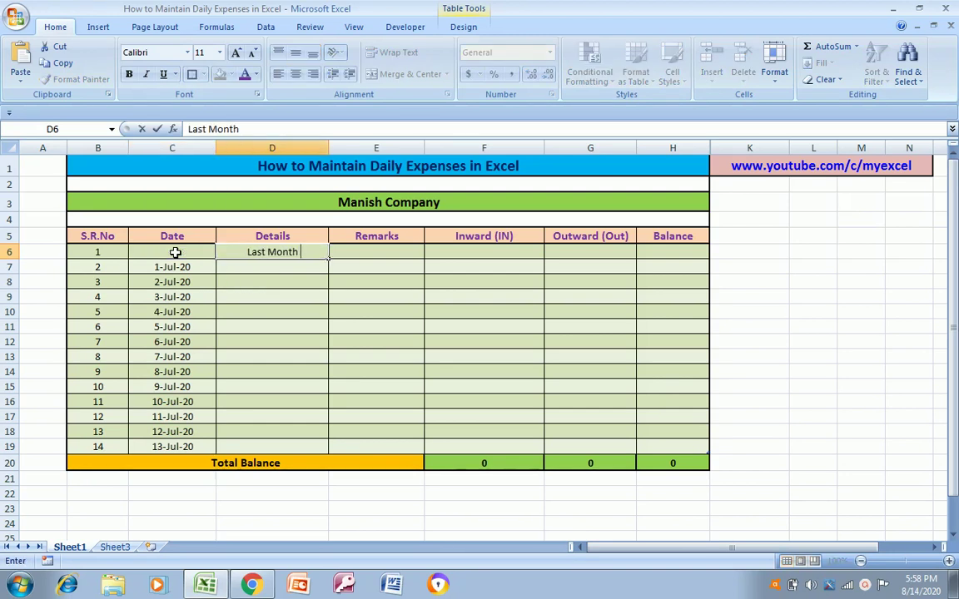
text( Balance)
key(ctrl+Return)
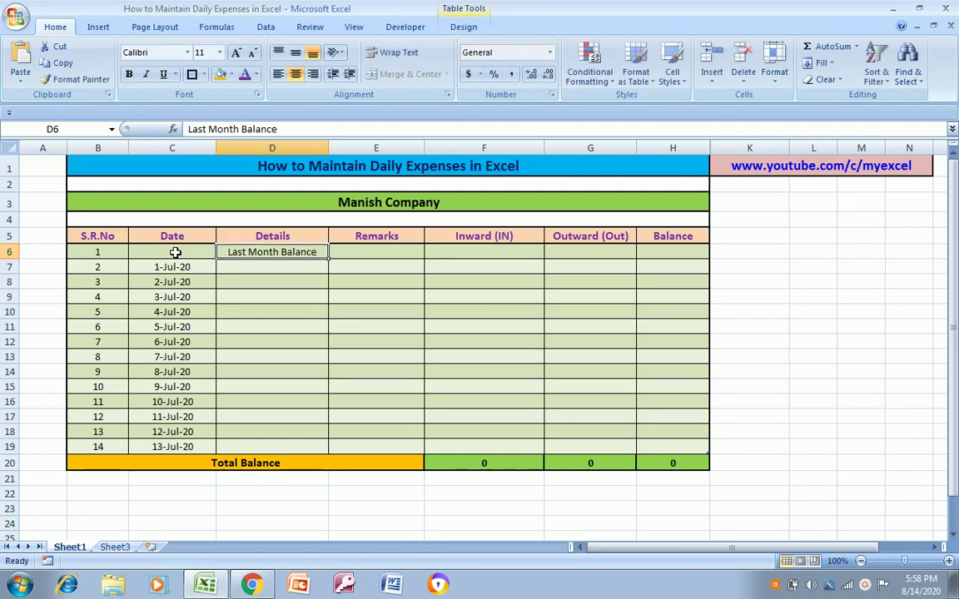
key(Right)
key(Right)
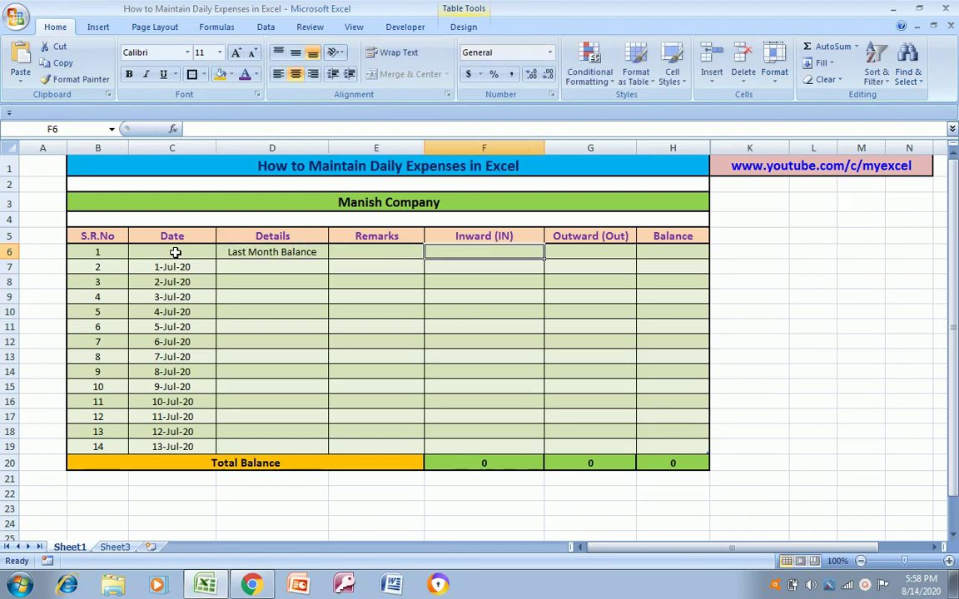
key(Right)
key(Right)
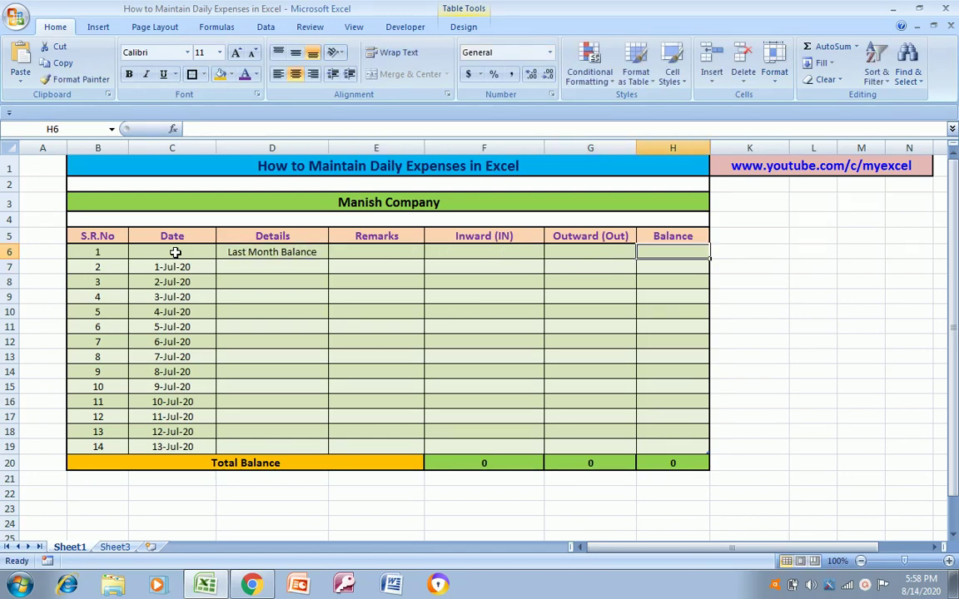
text(30000)
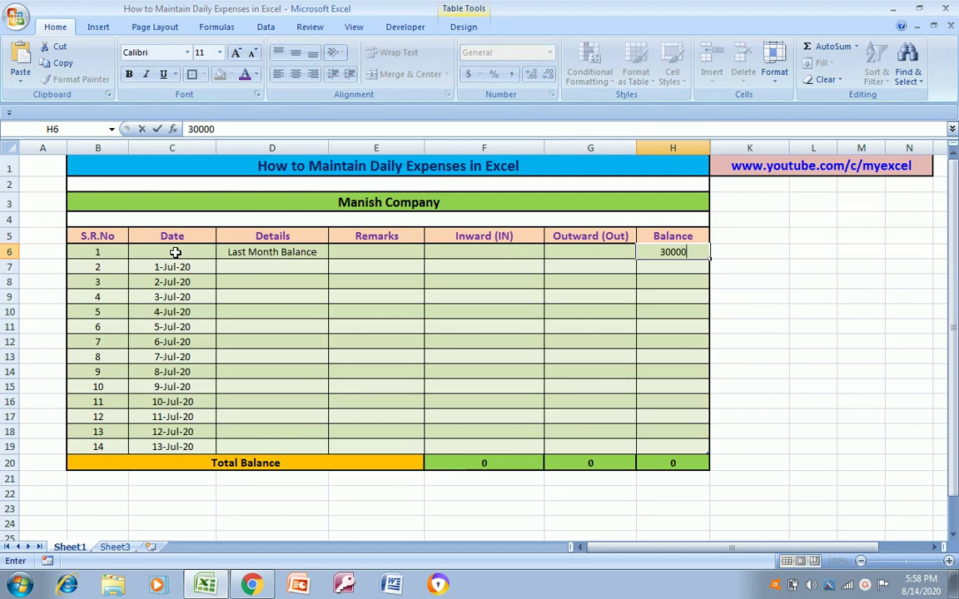
key(Return)
key(Left)
key(Left)
key(Left)
key(Left)
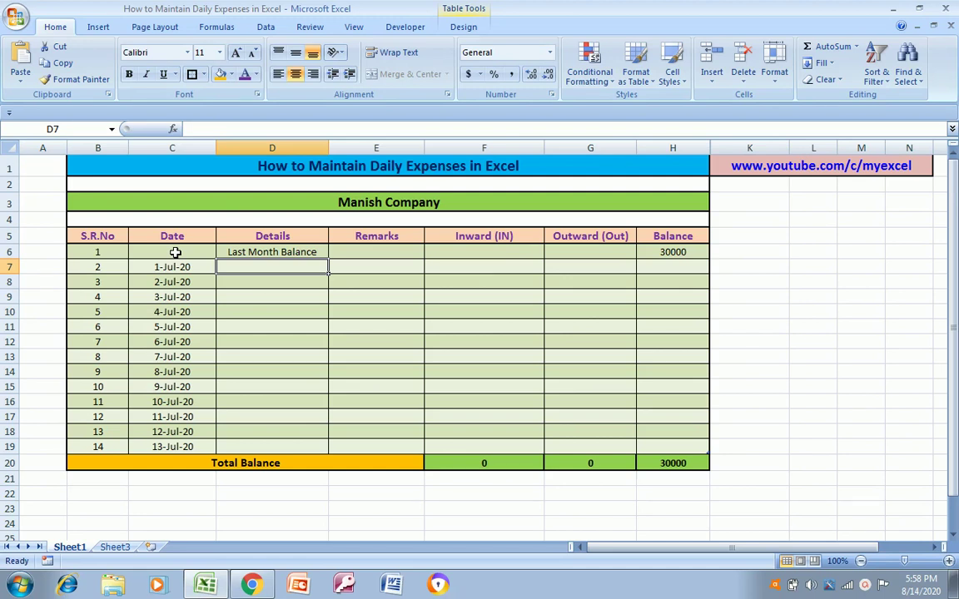
Enter 'Laptop' as the second row's detail with 'Pay Online' as its remark.
text(Lapto)
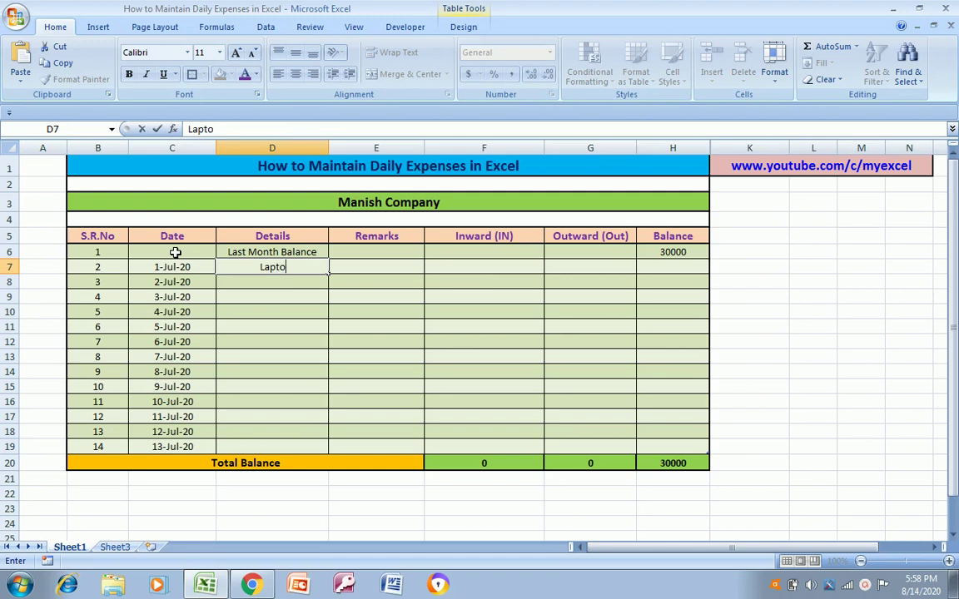
text(p)
key(ctrl+Return)
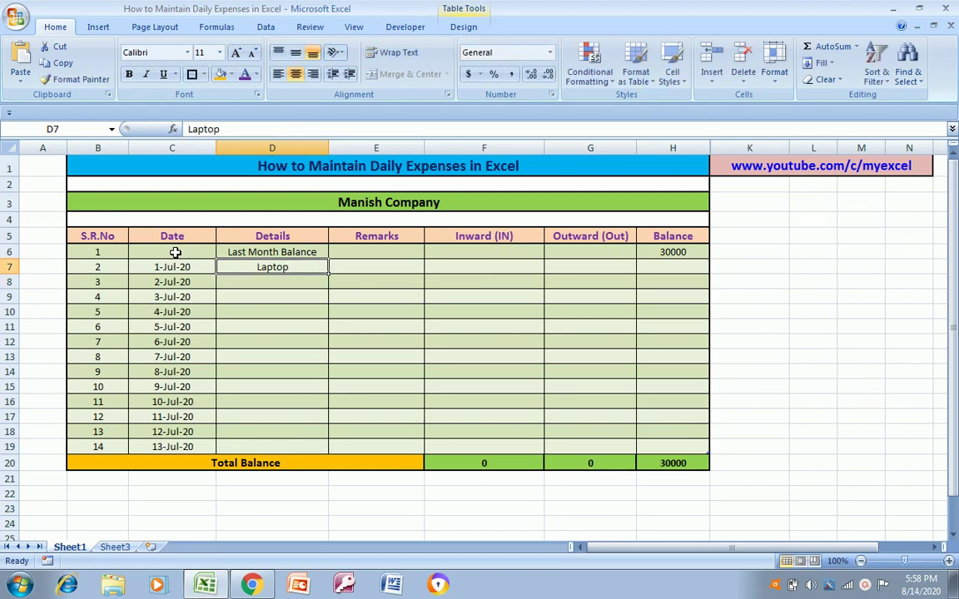
key(Right)
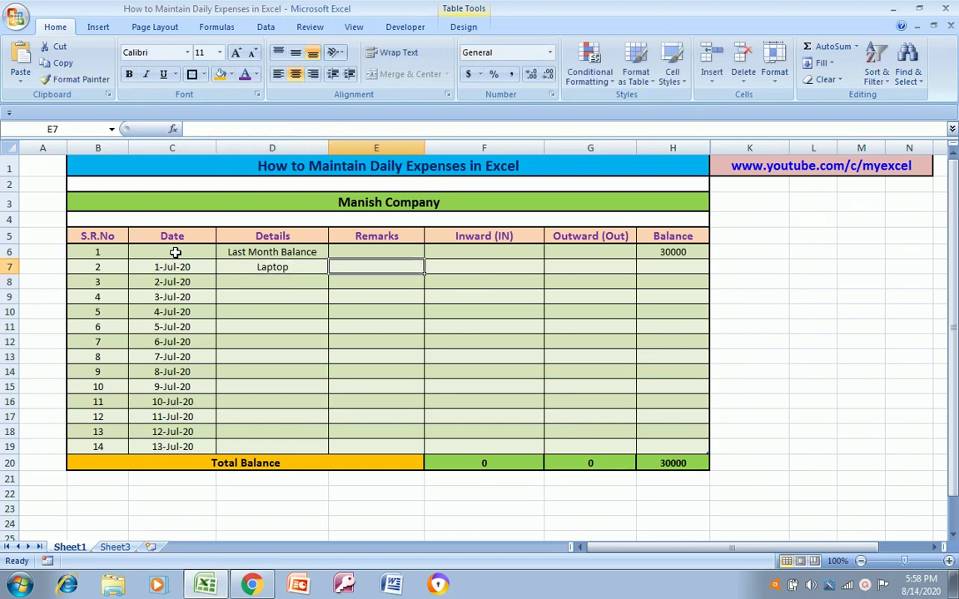
text(P)
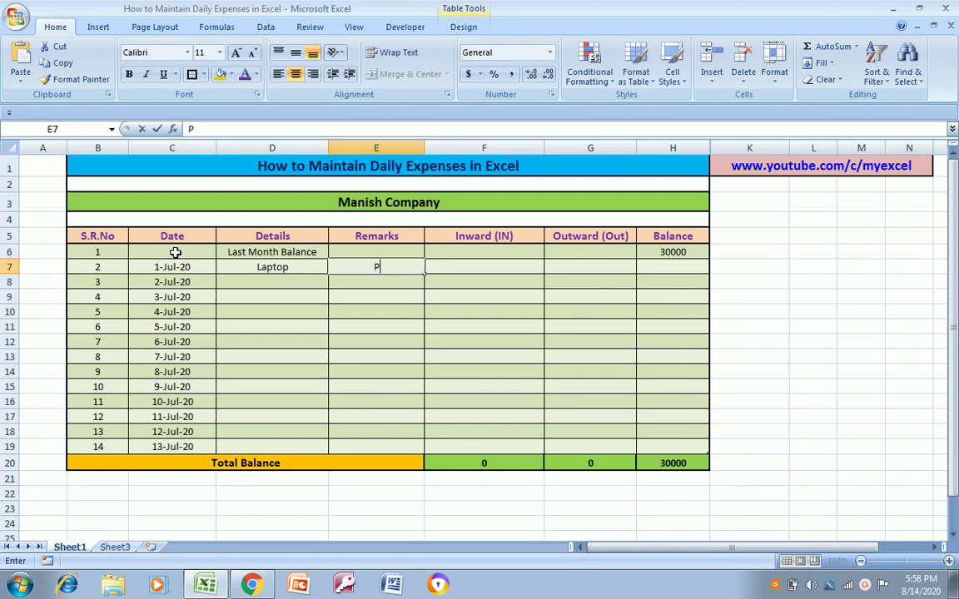
text(ay O)
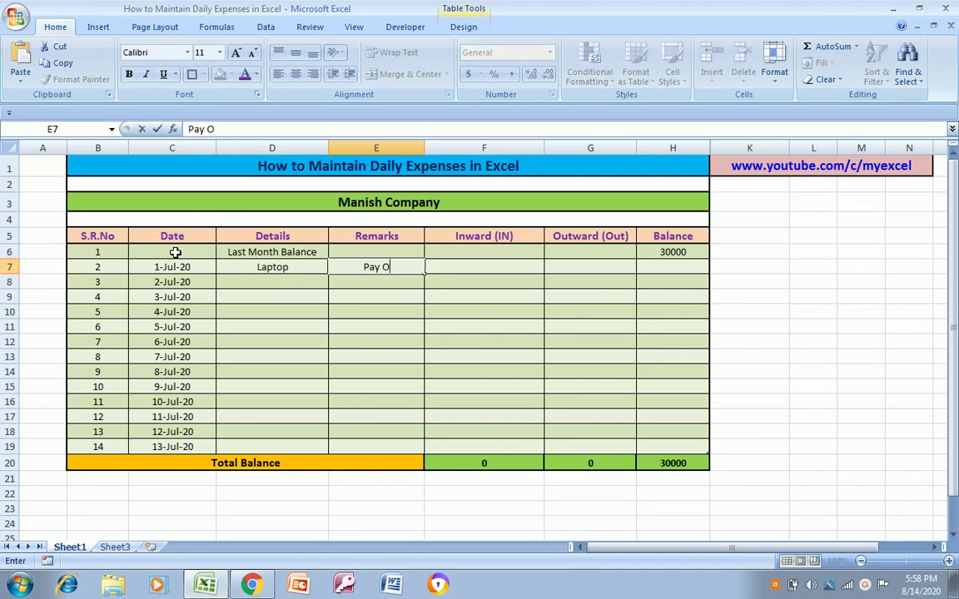
text(nline)
key(ctrl+Return)
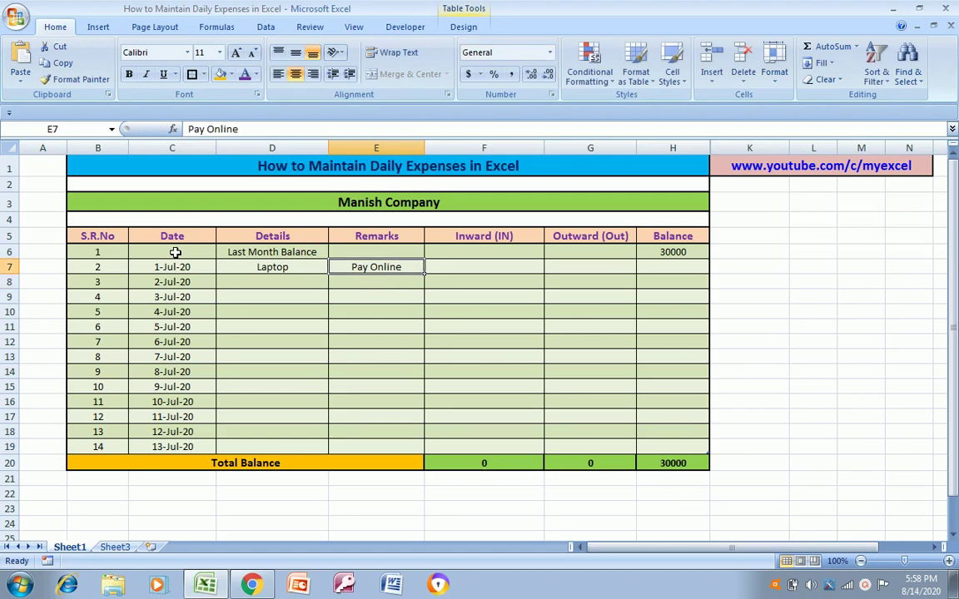
Record 20000 as the Laptop's outward amount and start a formula in its balance cell H7.
key(Tab)
key(Tab)
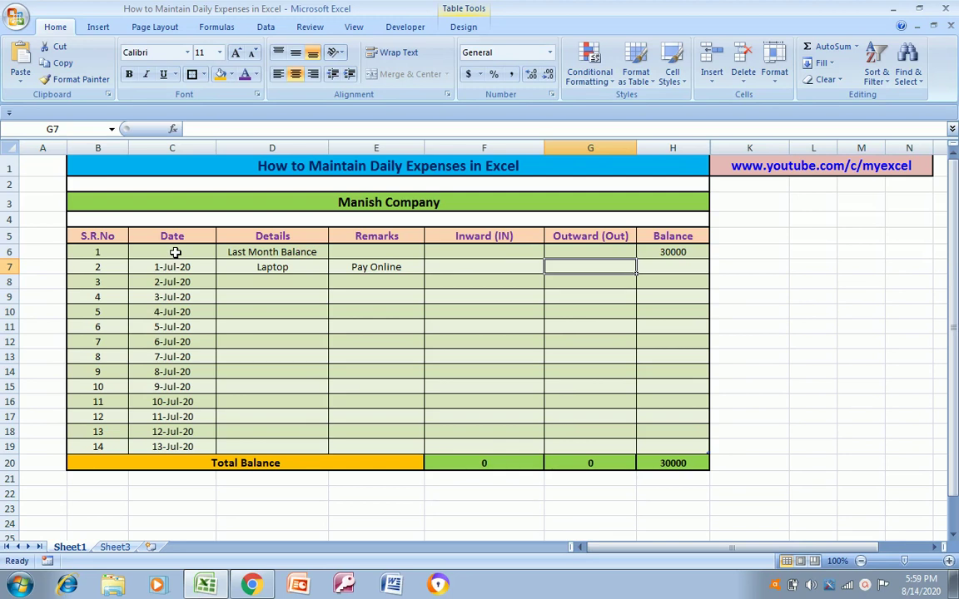
text(2000)
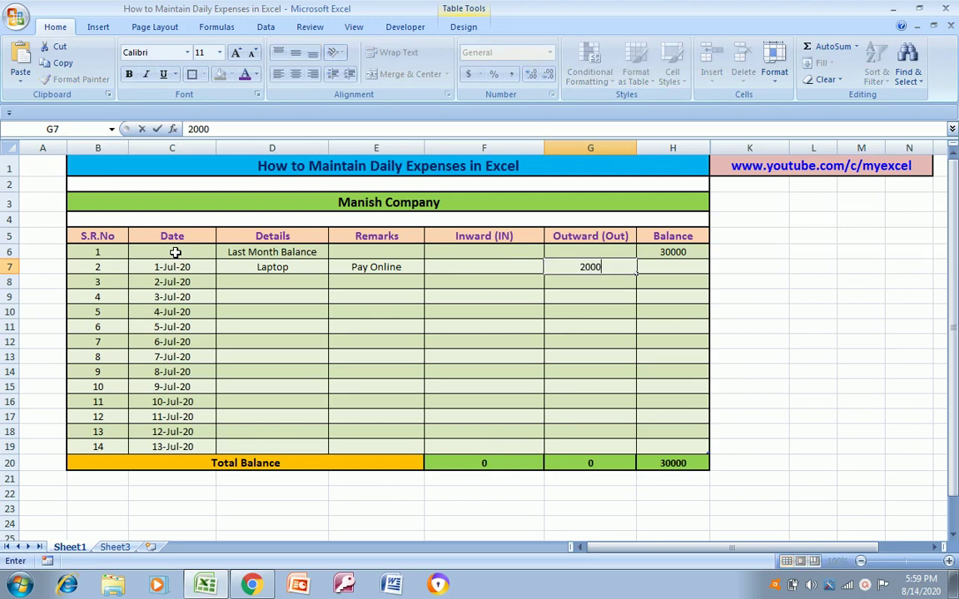
text(0)
key(Return)
key(Up)
key(Right)
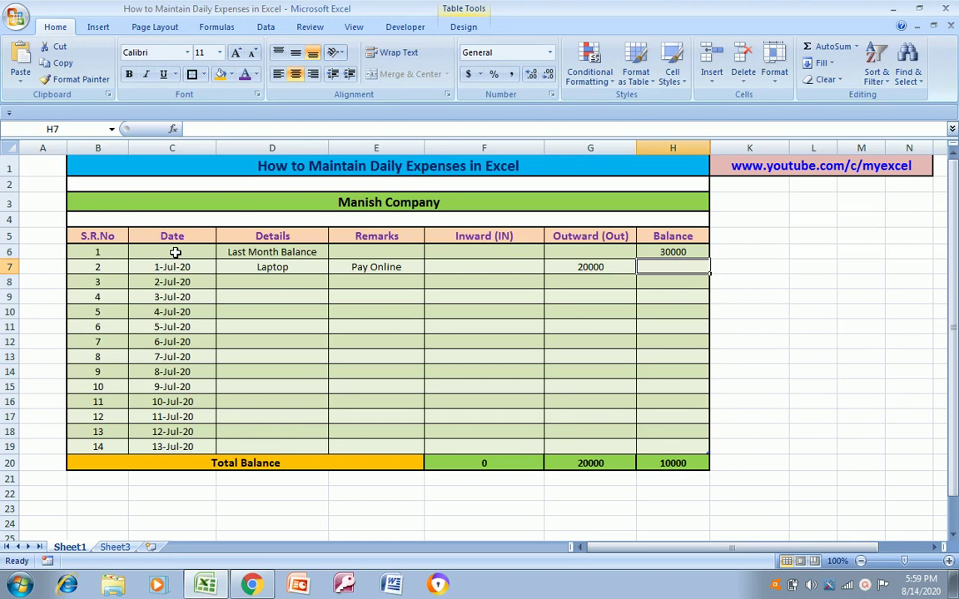
text(=)
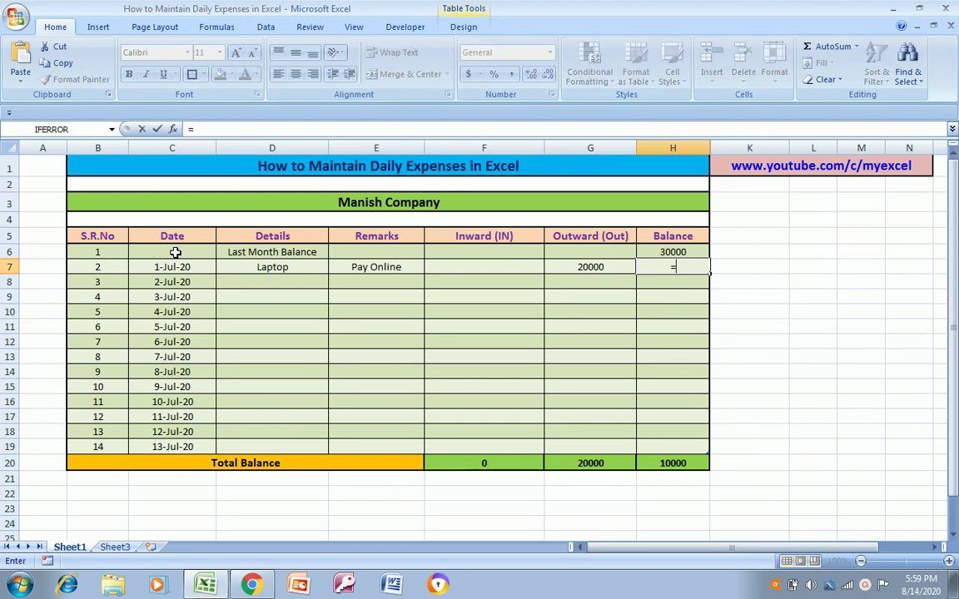
Build H7 as H6 plus this row's Inward (IN) minus its Outward (Out), giving 10000.
key(Up)
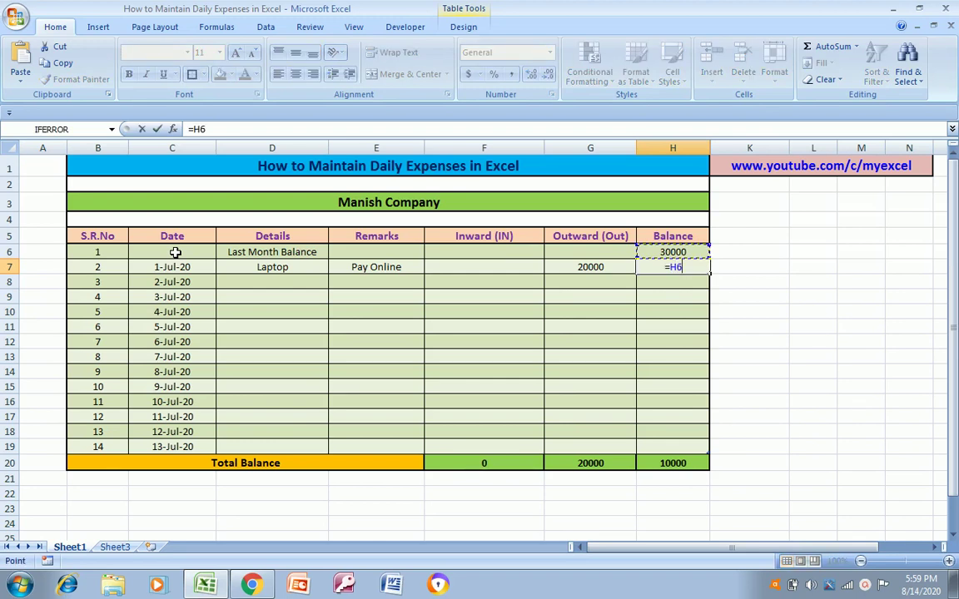
text(+)
key(Left)
key(Left)
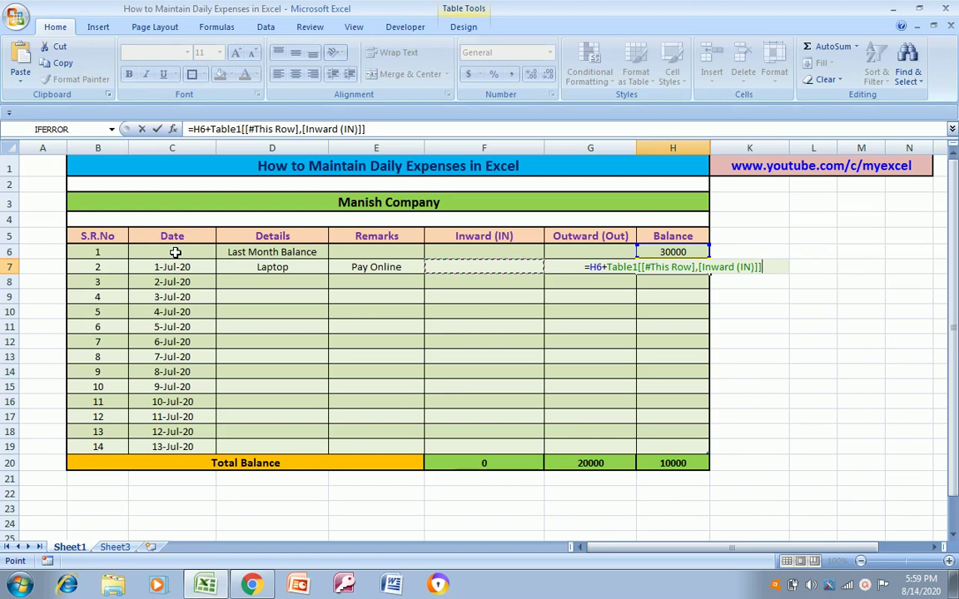
text(-)
key(Left)
key(Left)
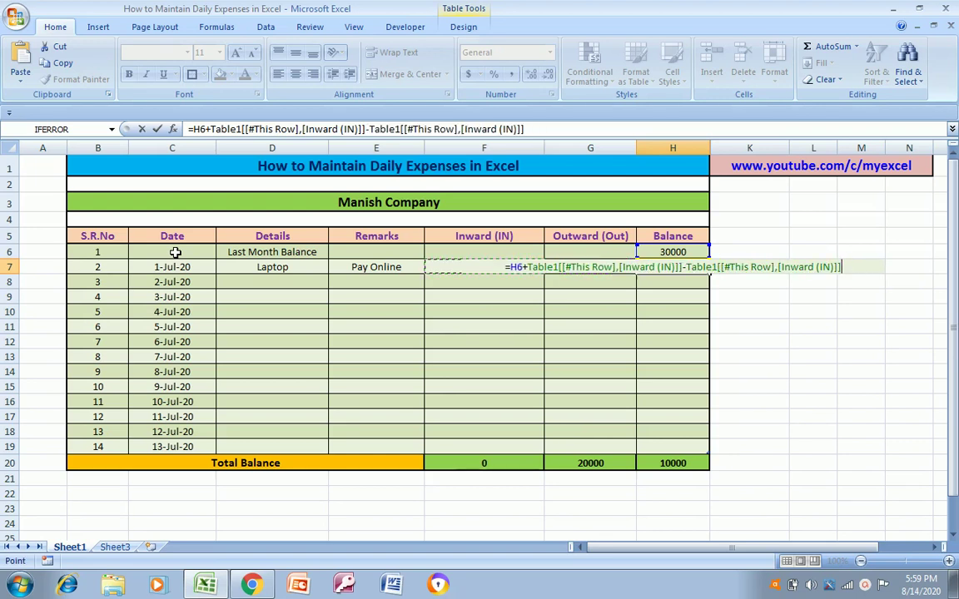
key(Left)
key(Right)
key(Right)
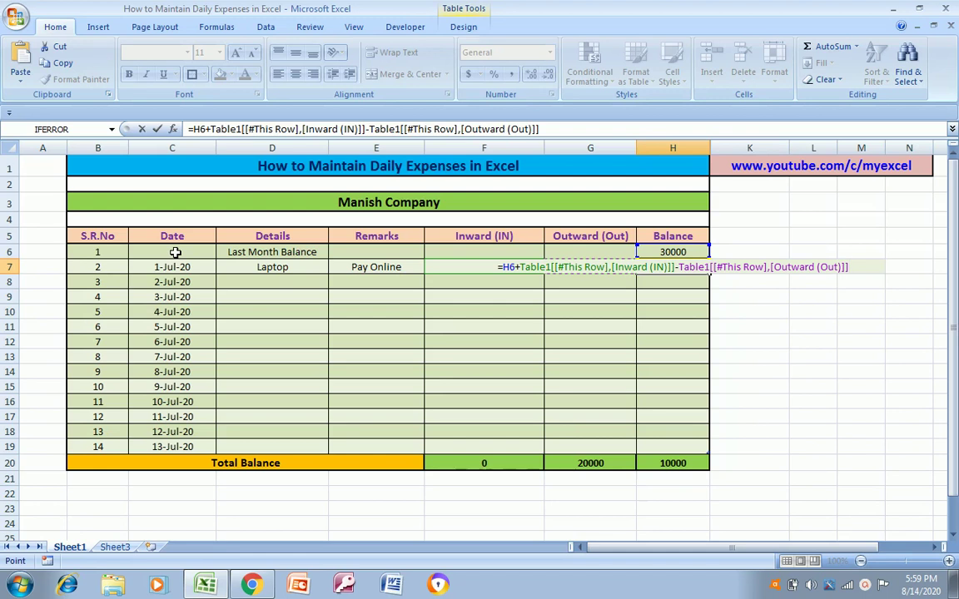
key(Return)
key(Up)
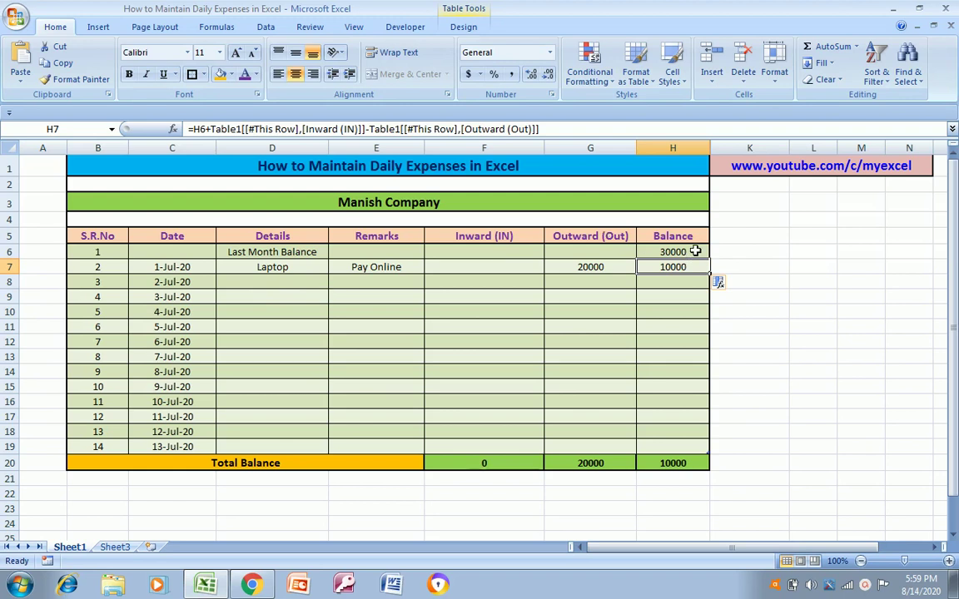
Copy H7's running-balance formula down the Balance column through H19.
click(695, 251)
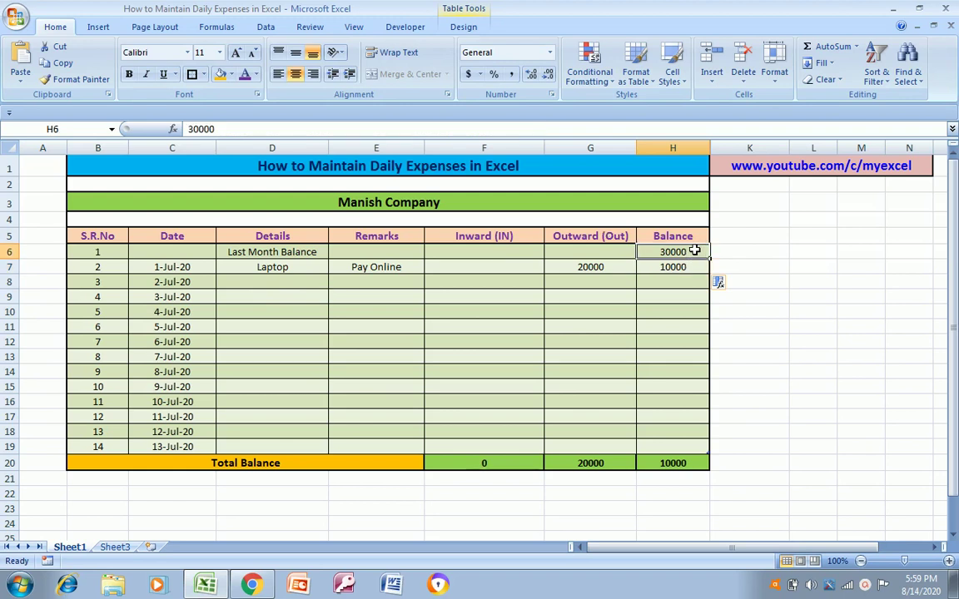
click(489, 267)
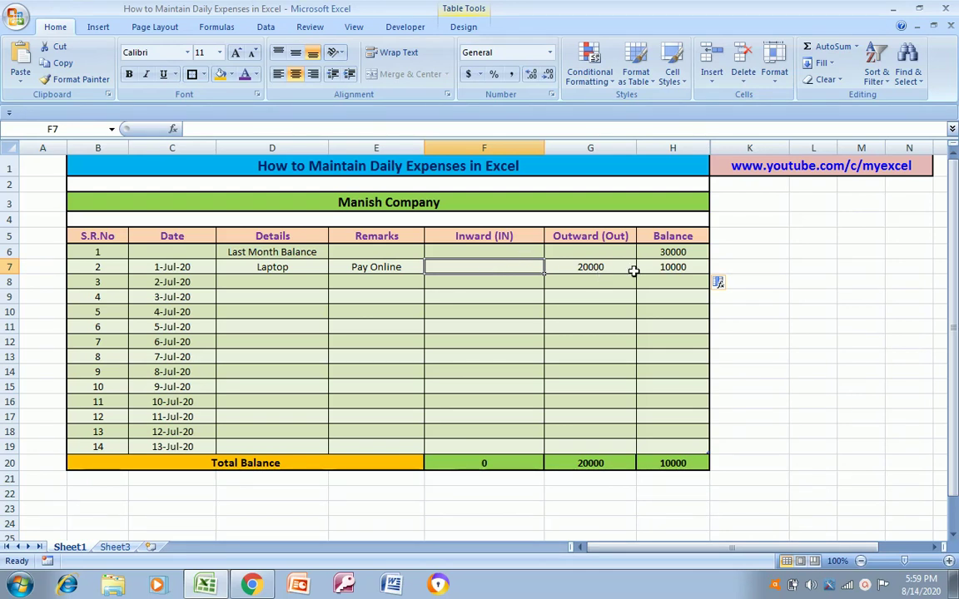
click(672, 268)
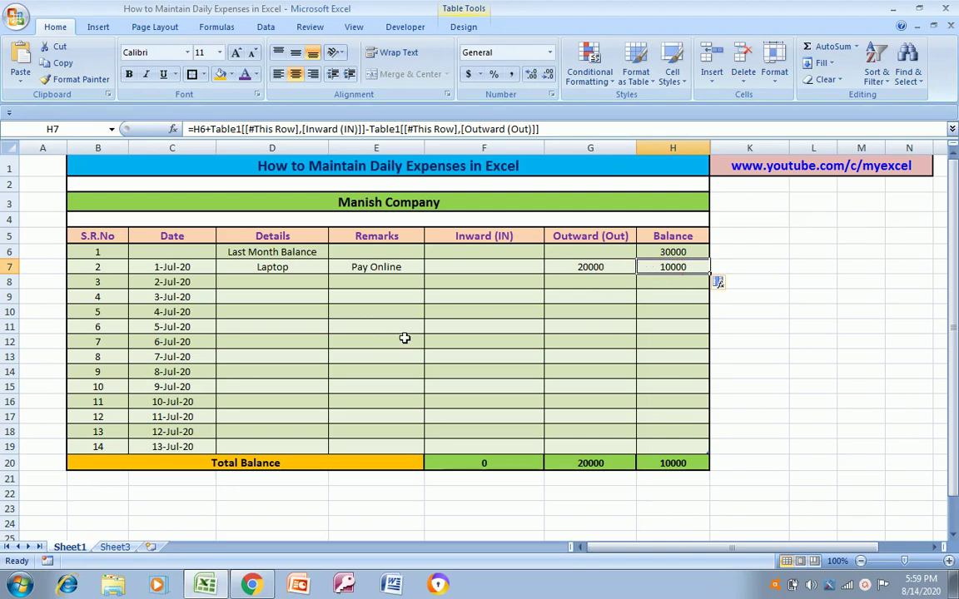
key(ctrl+c)
key(shift+Down)
key(shift+Down)
key(shift+Down)
key(shift+Down)
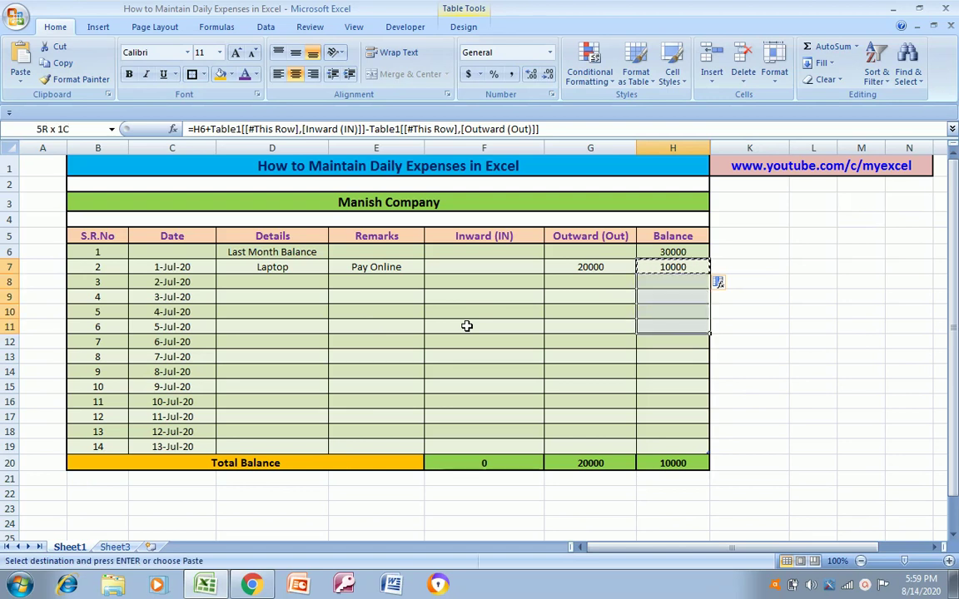
key(shift+Down)
key(shift+Down)
key(shift+Down)
key(ctrl+v)
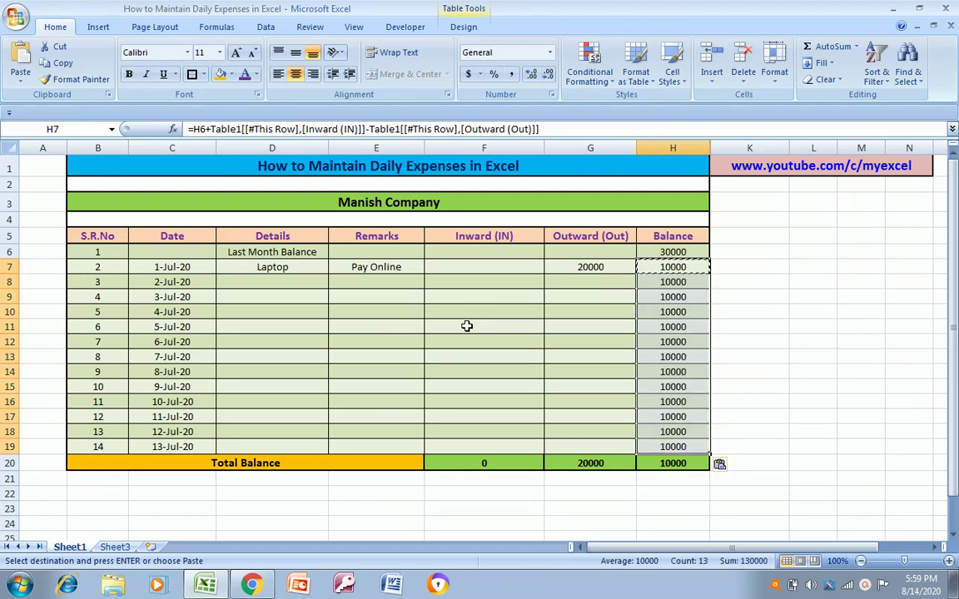
key(Escape)
key(Left)
key(Left)
key(Left)
key(Left)
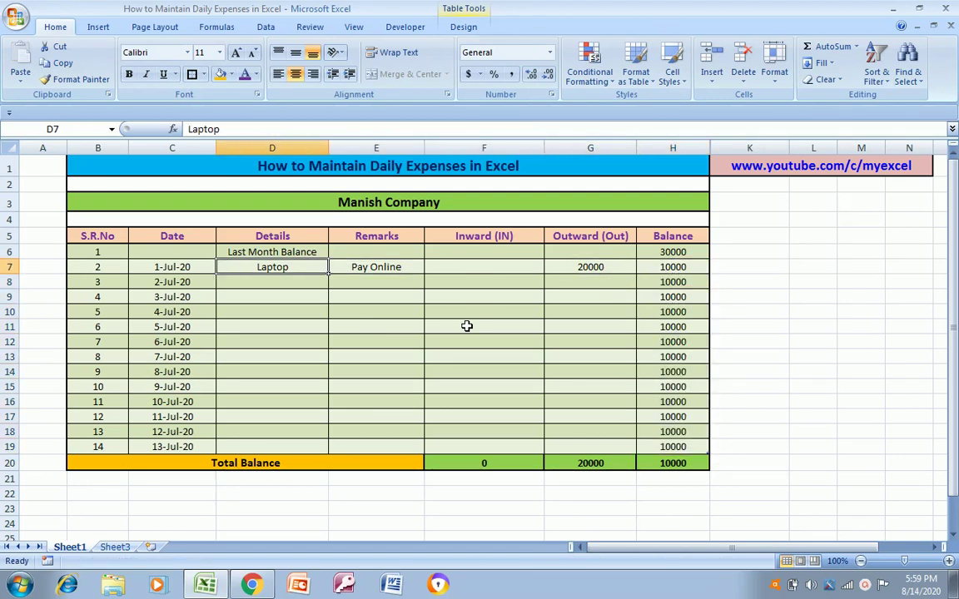
key(Down)
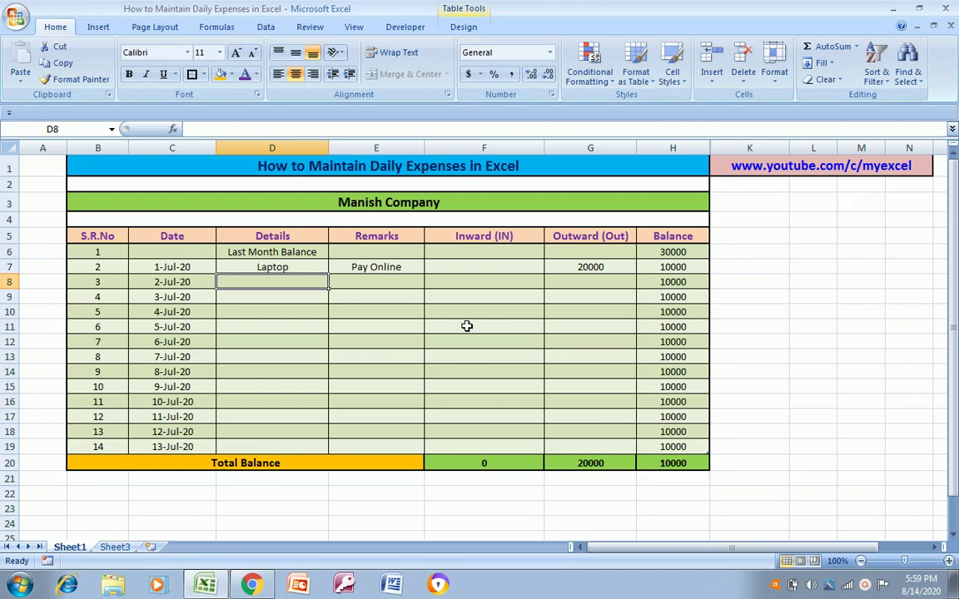
Enter entry 3 as Computer with a 15000 outward amount.
text(Compuy)
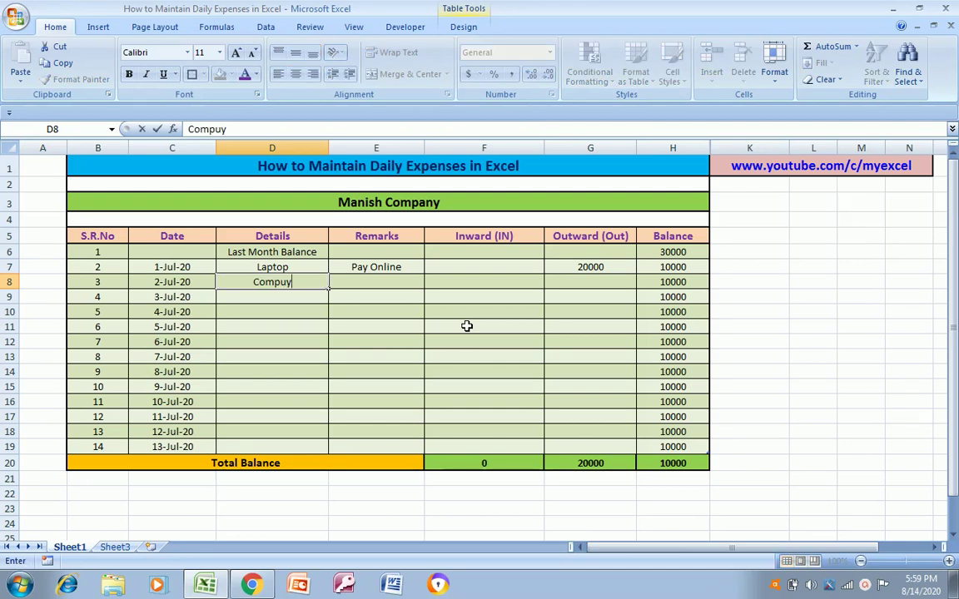
key(BackSpace)
text(ter)
key(Return)
key(Up)
key(Right)
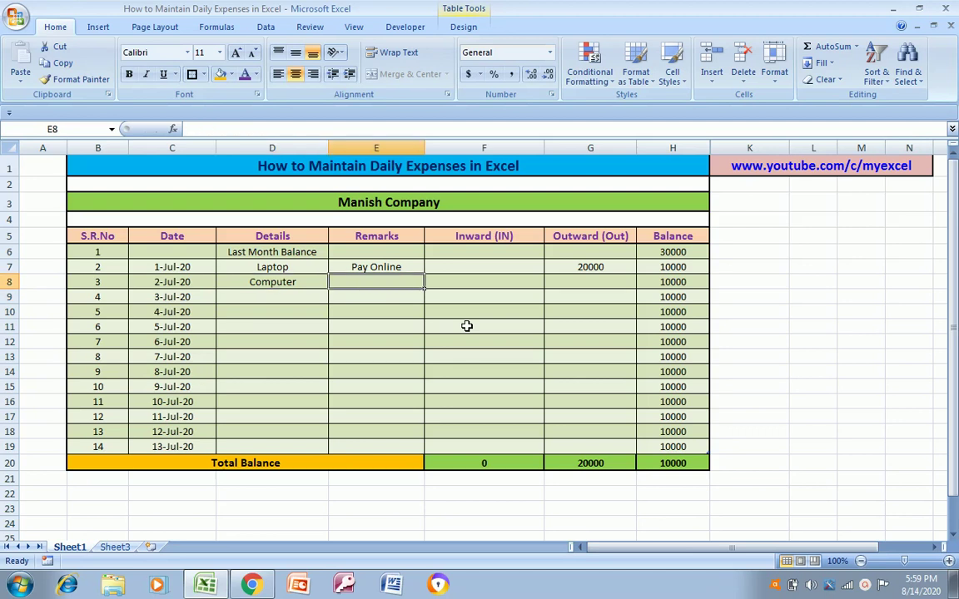
key(Right)
key(Right)
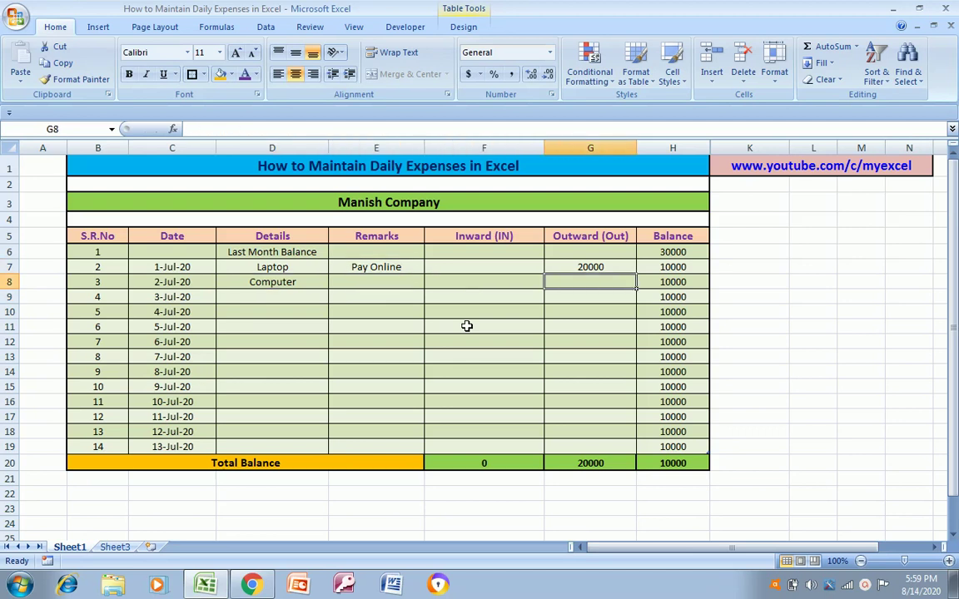
text(15000)
key(Return)
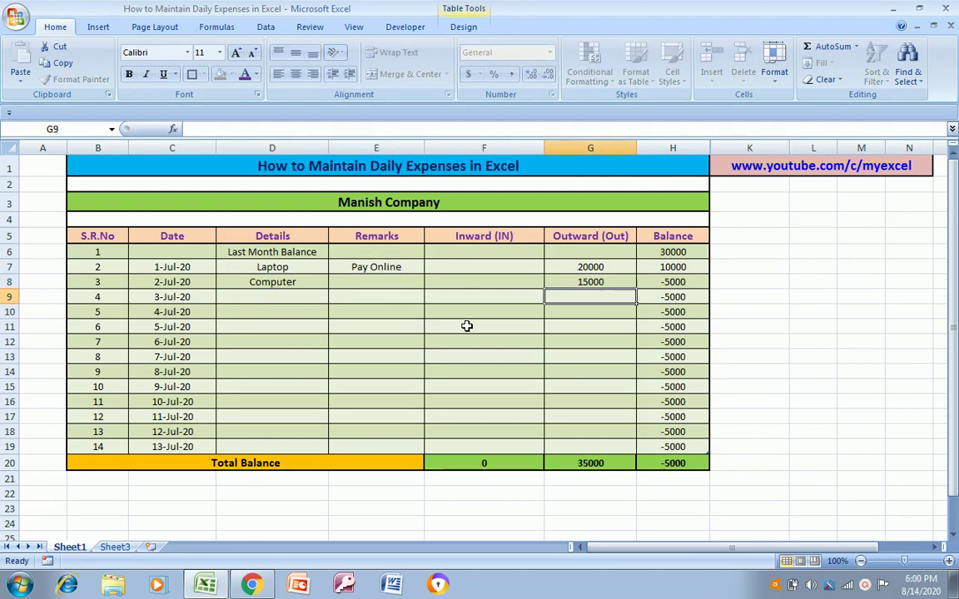
key(Left)
key(Left)
key(Right)
key(Right)
key(Right)
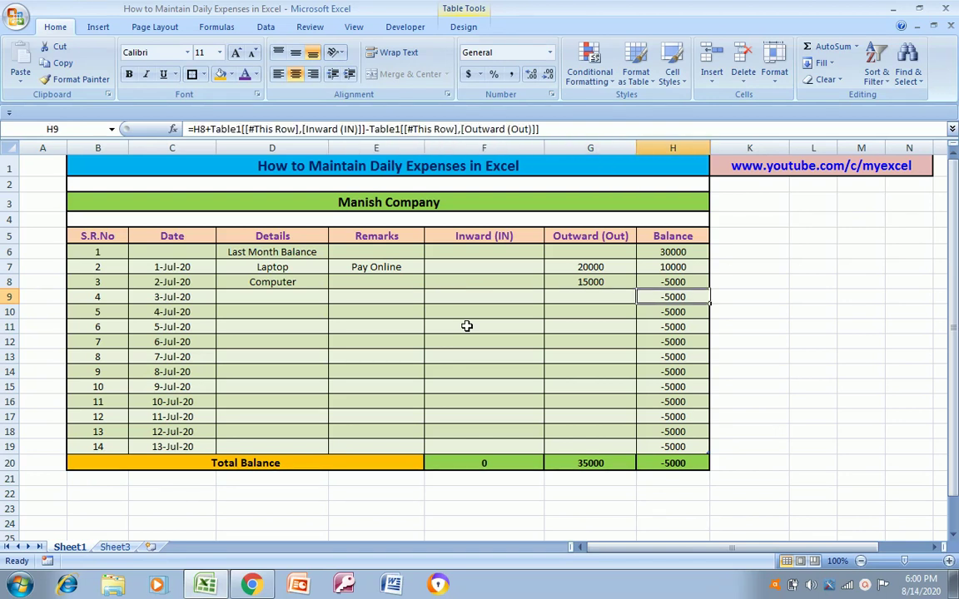
key(Left)
key(Left)
key(Left)
key(Left)
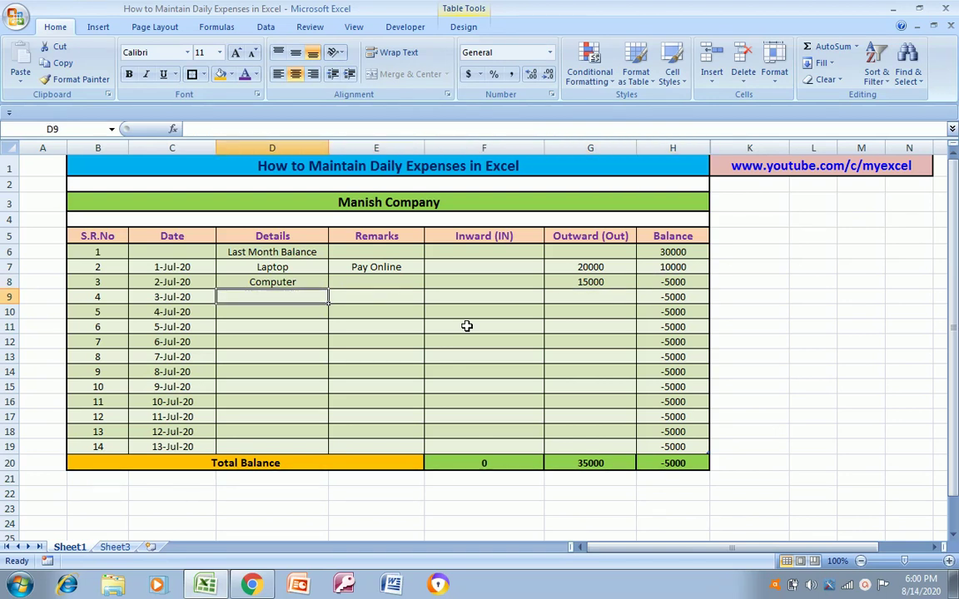
Enter entry 4 as Withdraw with a 30000 inward amount and check the running balance.
text(Wit)
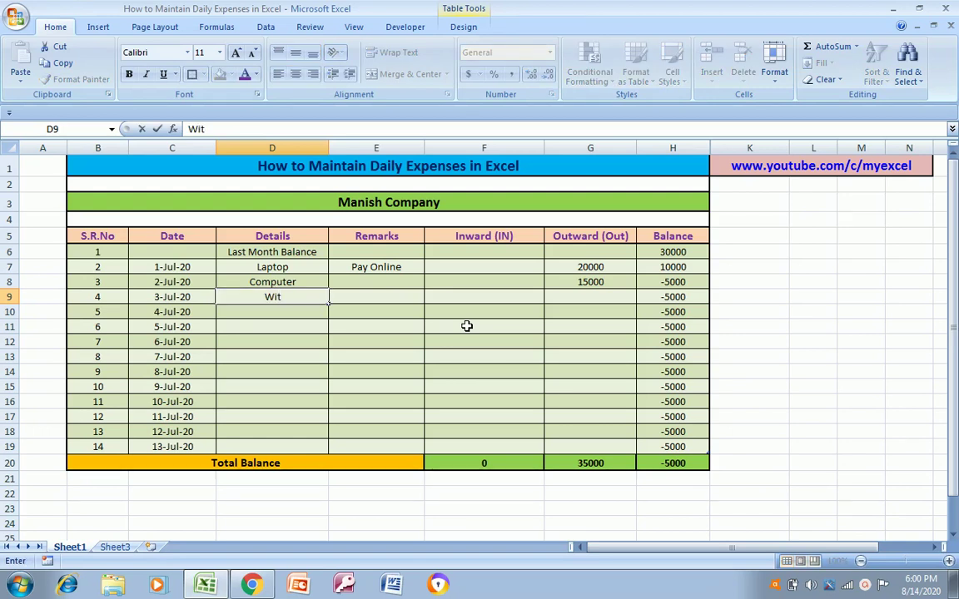
key(BackSpace)
text(thd)
text(raw)
key(Return)
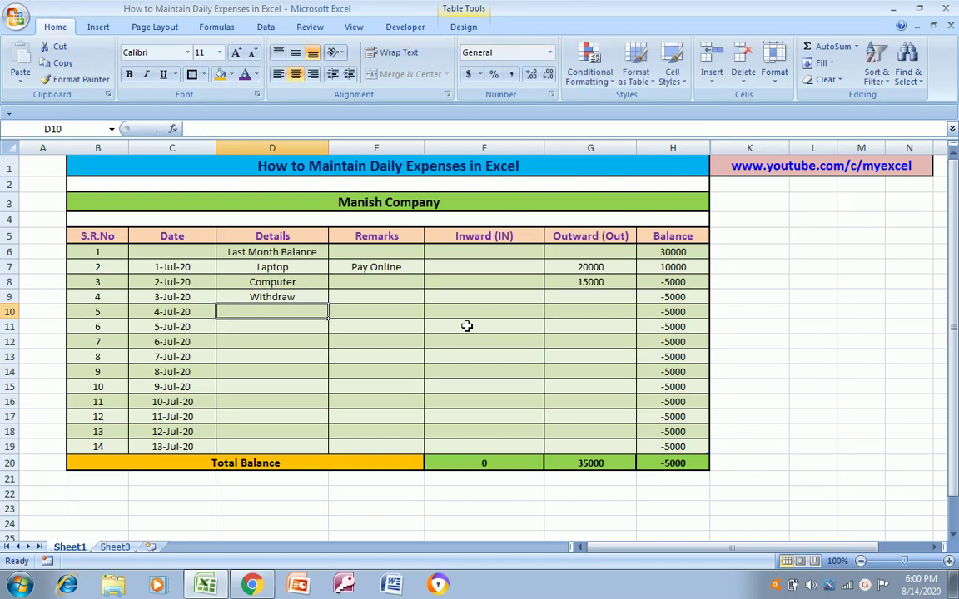
key(Up)
key(Right)
key(Right)
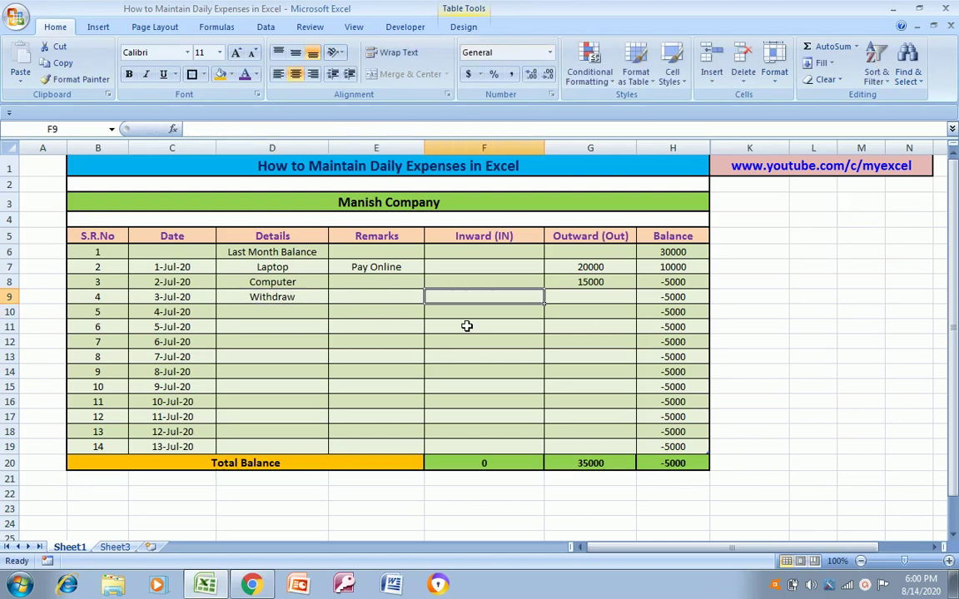
text(30)
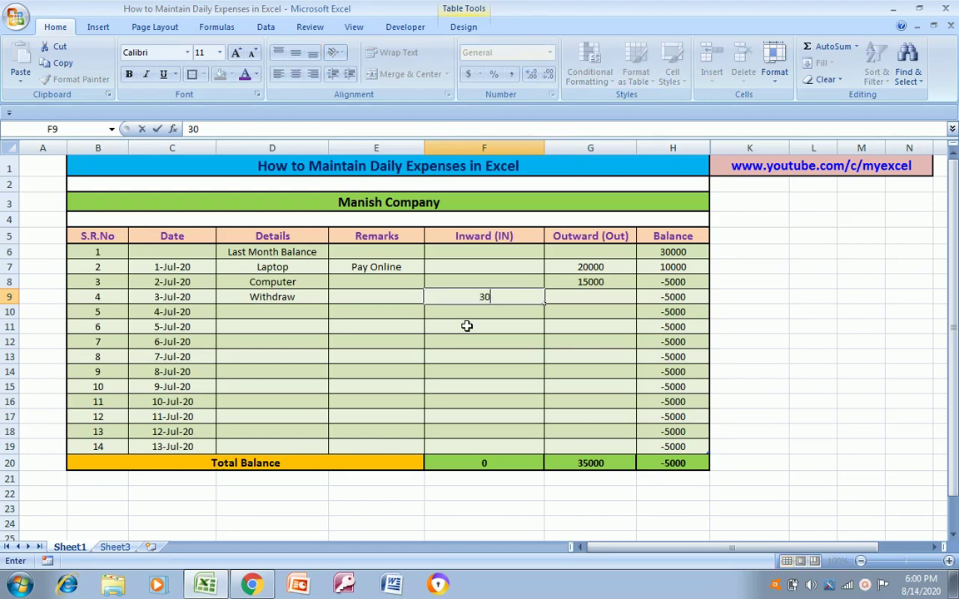
text(000)
key(Return)
key(Up)
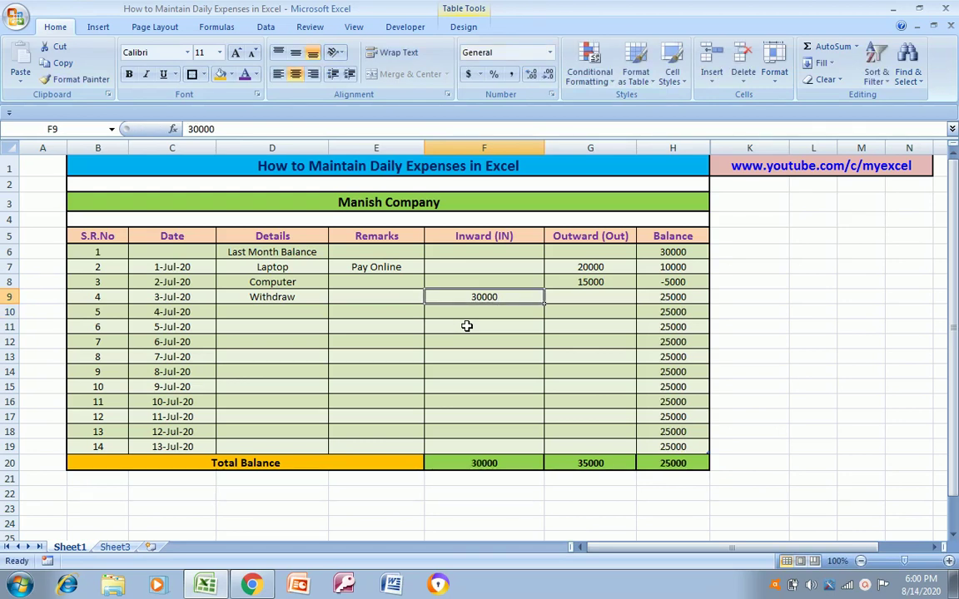
key(Right)
key(Right)
key(Right)
key(Left)
key(Up)
key(Down)
key(Down)
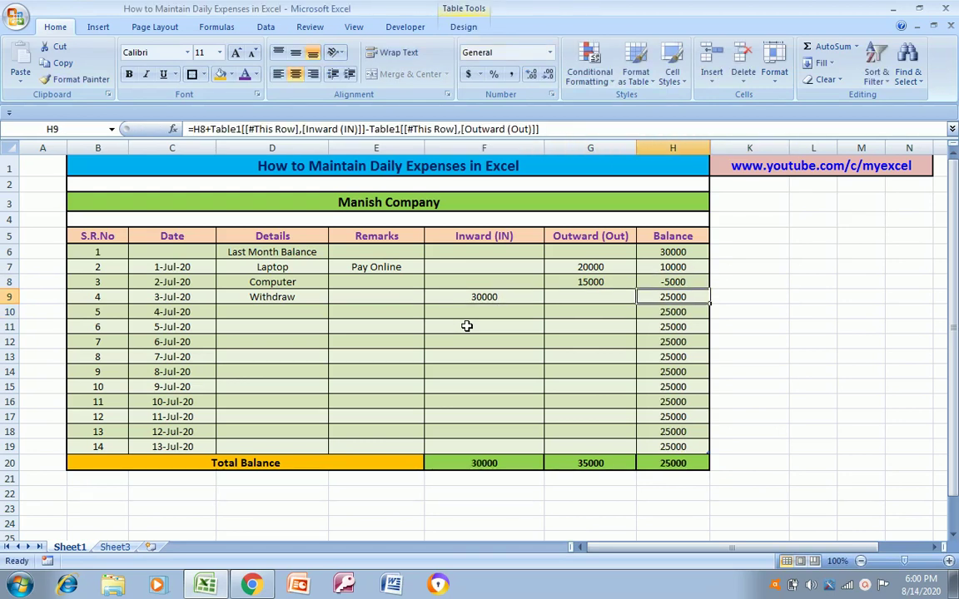
key(Left)
key(Left)
key(Left)
key(Left)
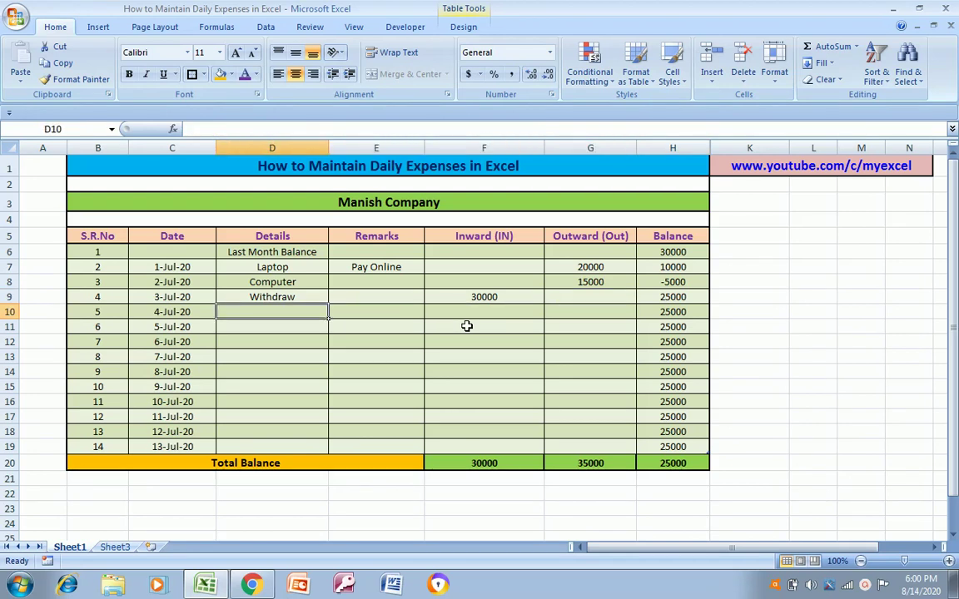
Record Stationery Items with a 2000 outward amount in row 10.
text(Station)
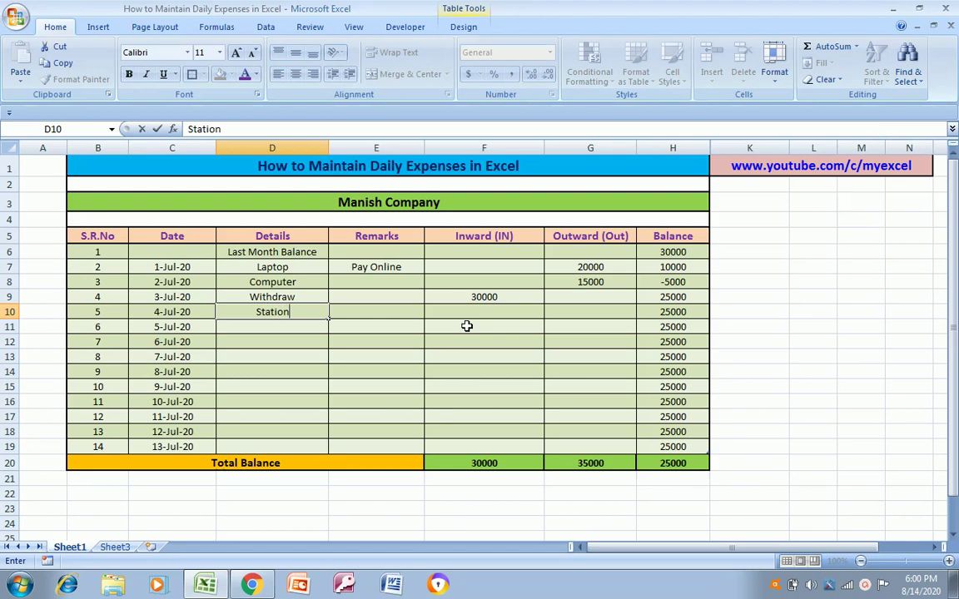
text(ery Items)
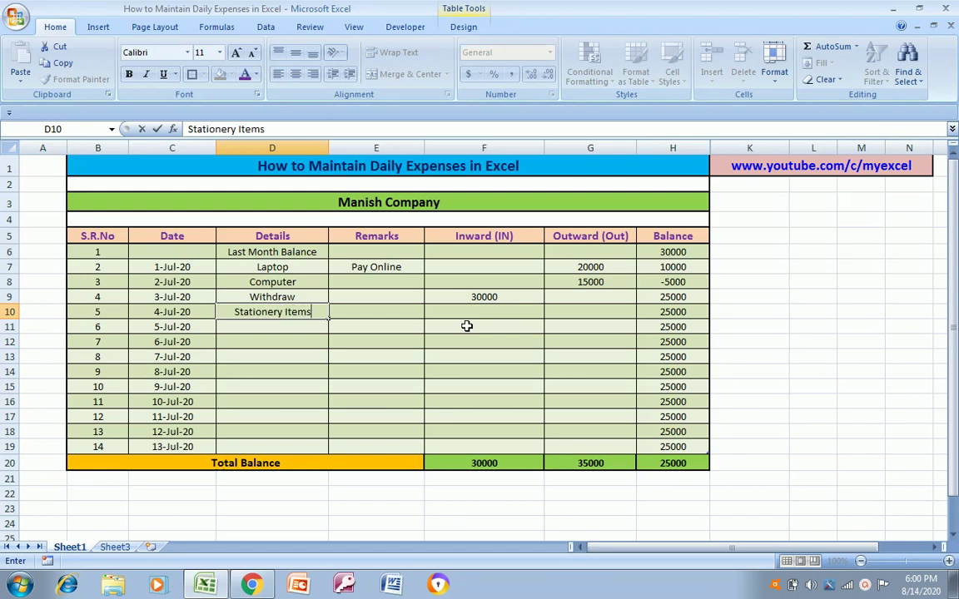
key(Right)
key(Right)
key(Right)
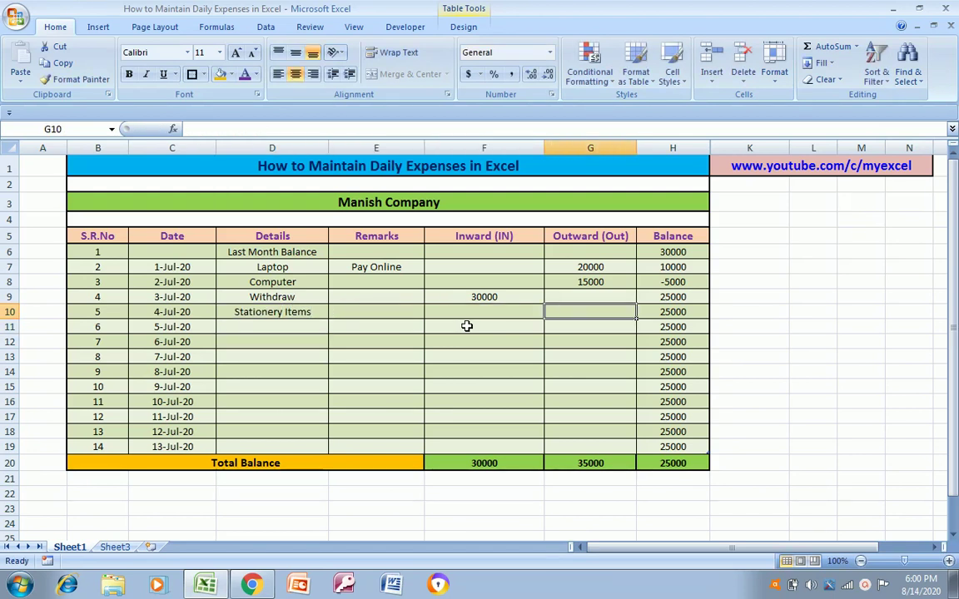
text(2000)
key(Return)
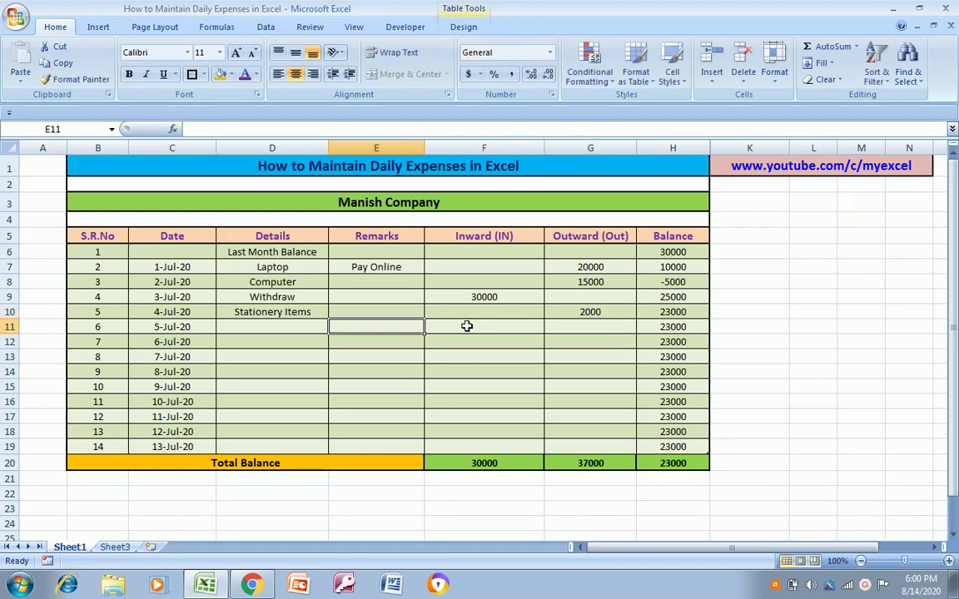
key(Left)
Record Chairs with a 1500 outward amount in row 11.
text(C)
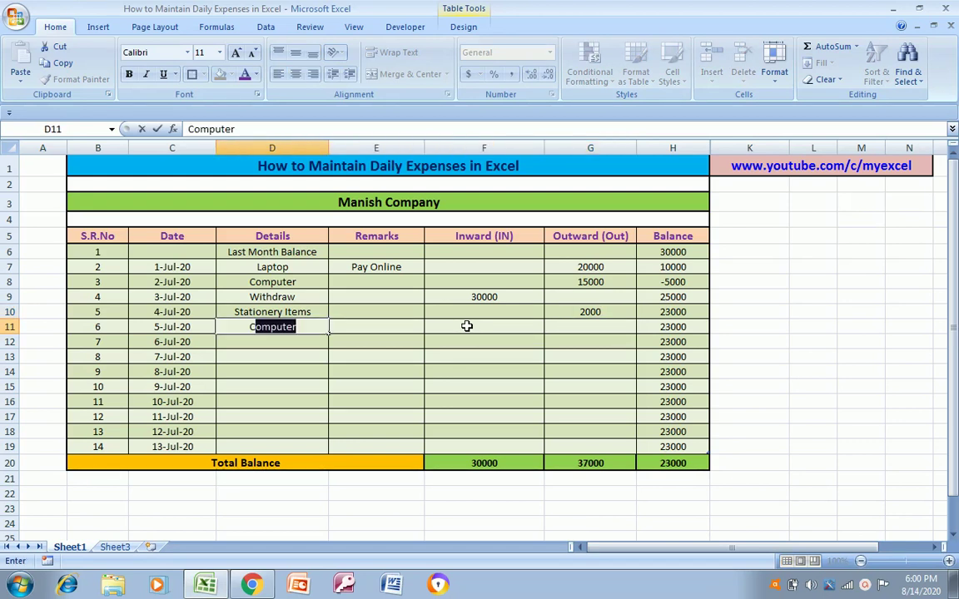
text(hairs)
key(Return)
key(Up)
key(Right)
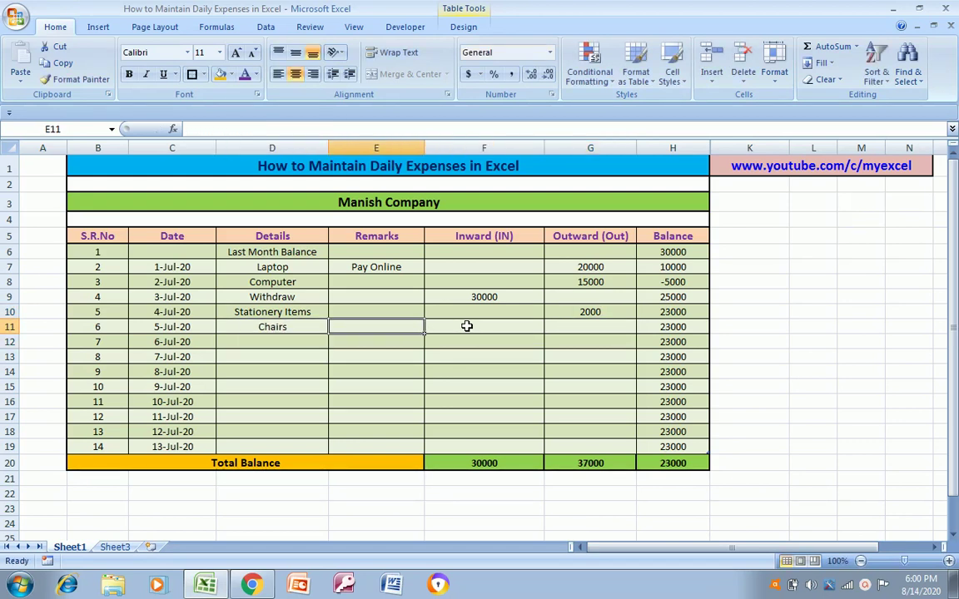
key(Right)
key(Right)
text(1500)
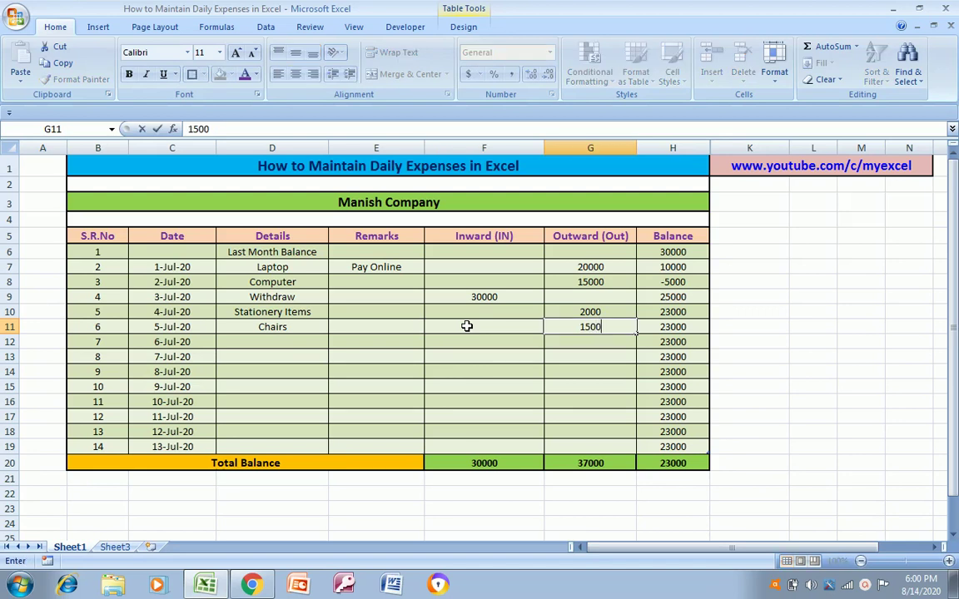
text(0)
key(BackSpace)
key(Return)
key(Left)
key(Left)
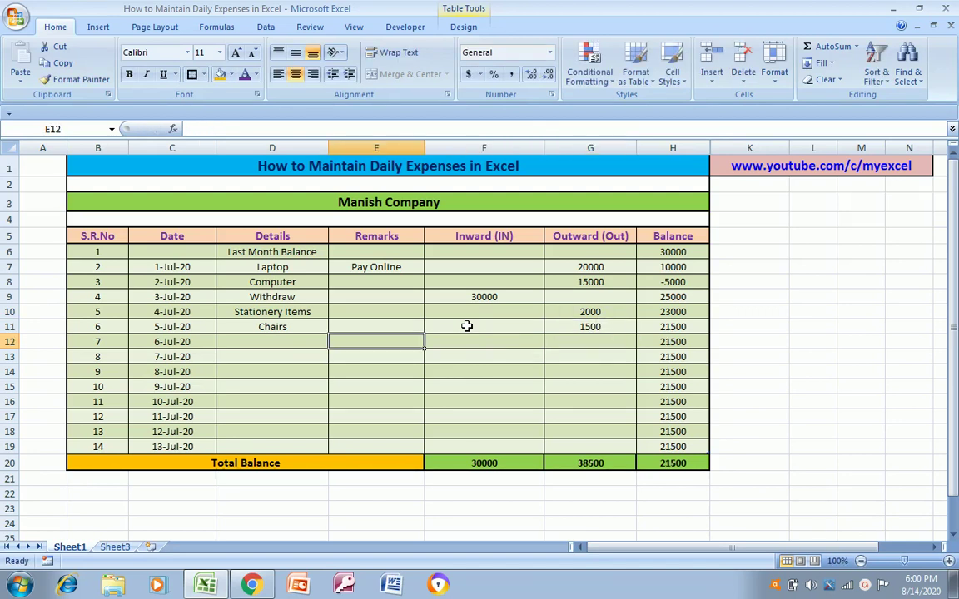
key(Left)
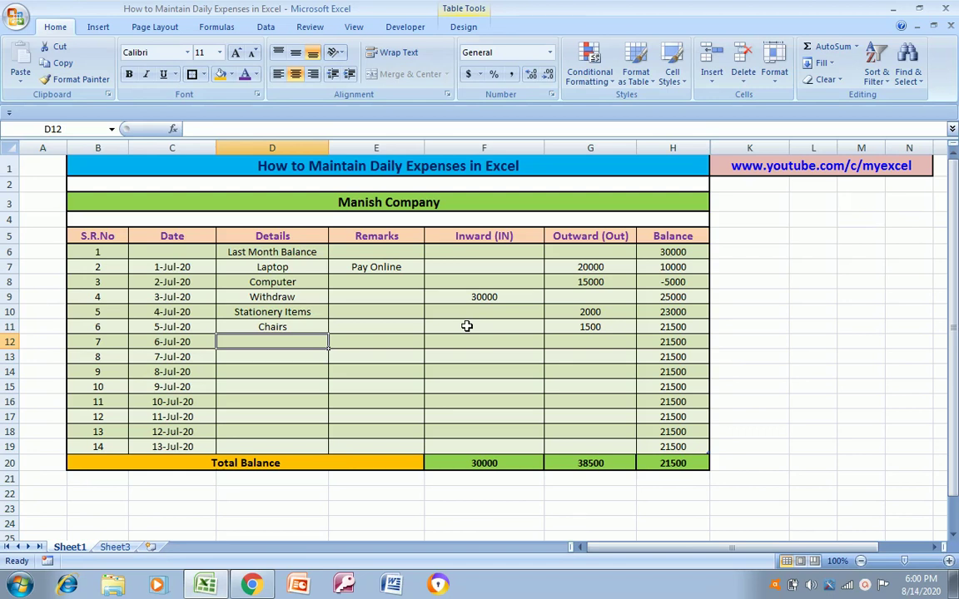
Record Electricity Bill in row 12 with Pay Online copied from above and 2000 outward.
text(Elec)
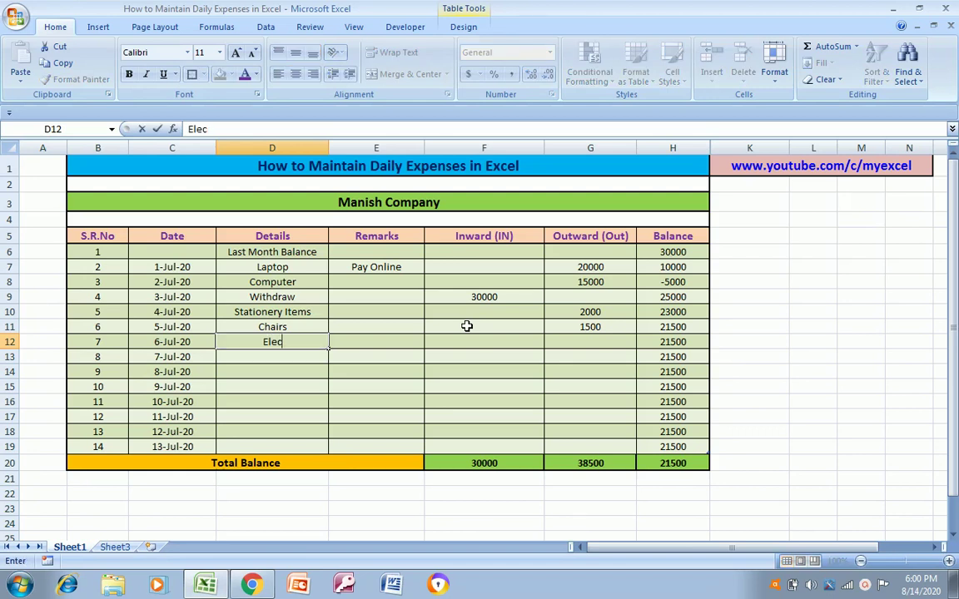
text(tricity)
text( Bill)
key(Tab)
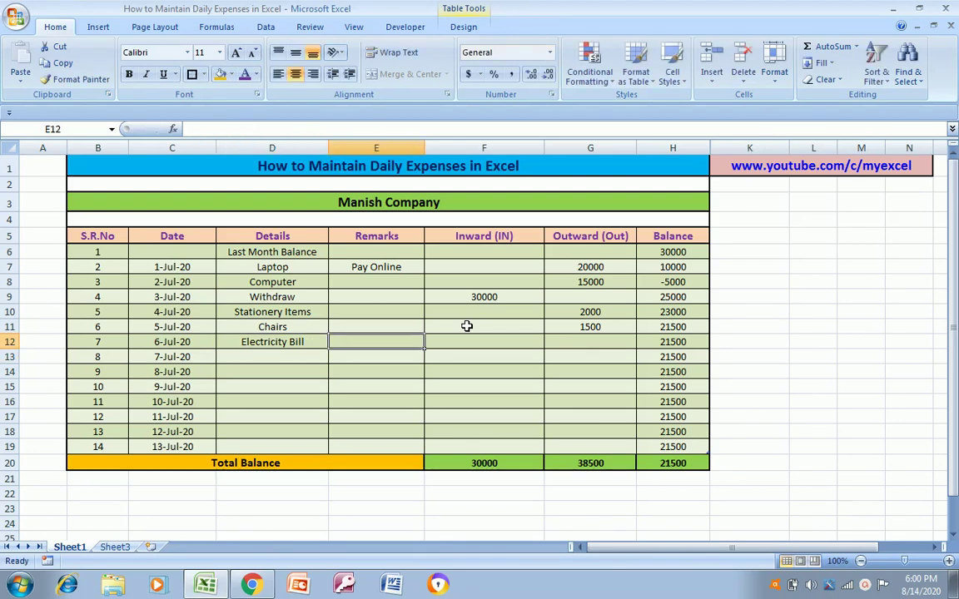
key(Up)
key(Up)
key(Up)
key(Up)
key(Up)
key(ctrl+c)
key(Down)
key(Down)
key(Down)
key(Down)
key(Down)
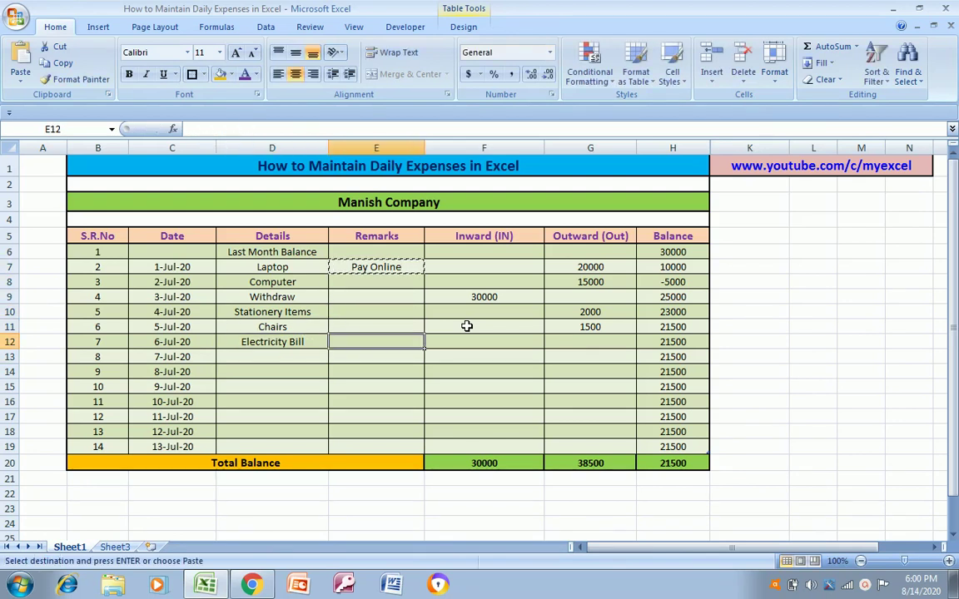
key(ctrl+v)
key(Escape)
key(Tab)
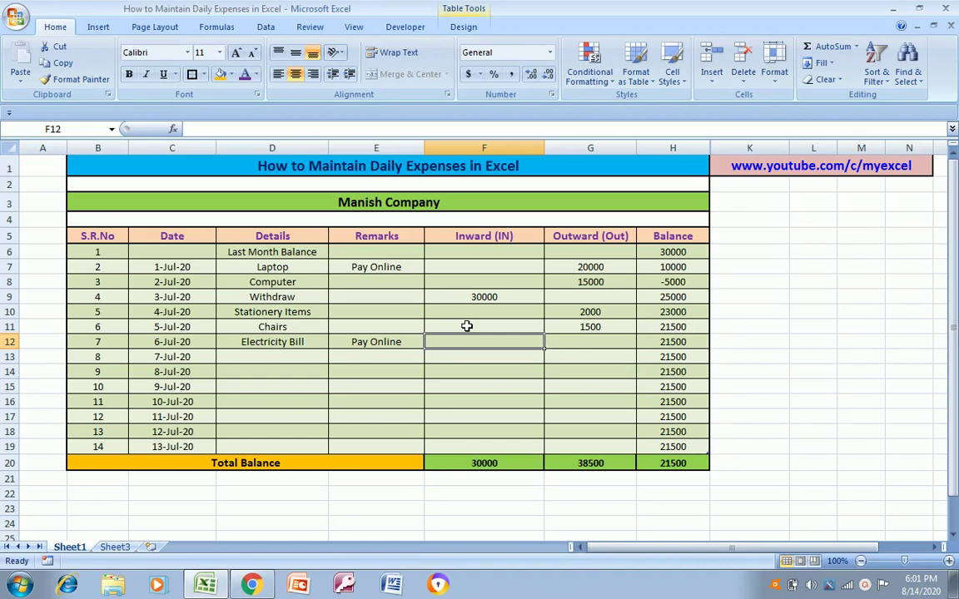
key(Right)
text(2)
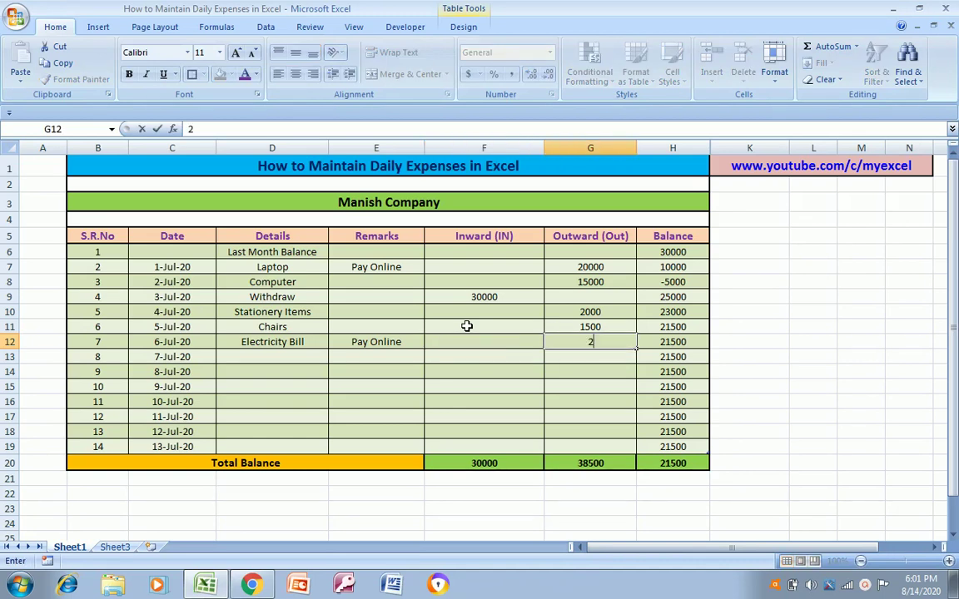
text(000)
key(Return)
key(Left)
key(Left)
key(Left)
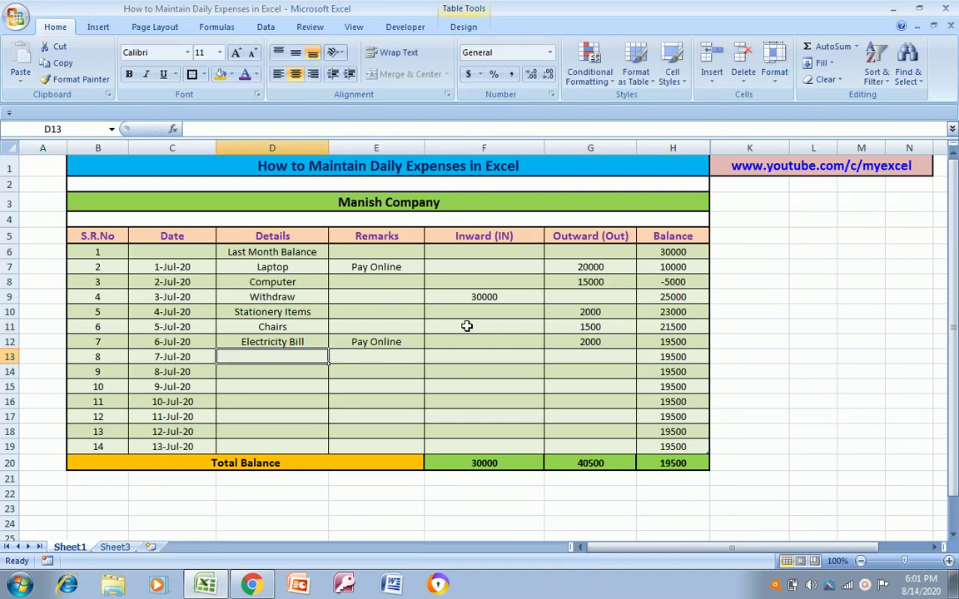
Record Office Rent with a 12000 outward amount in row 13.
text(O)
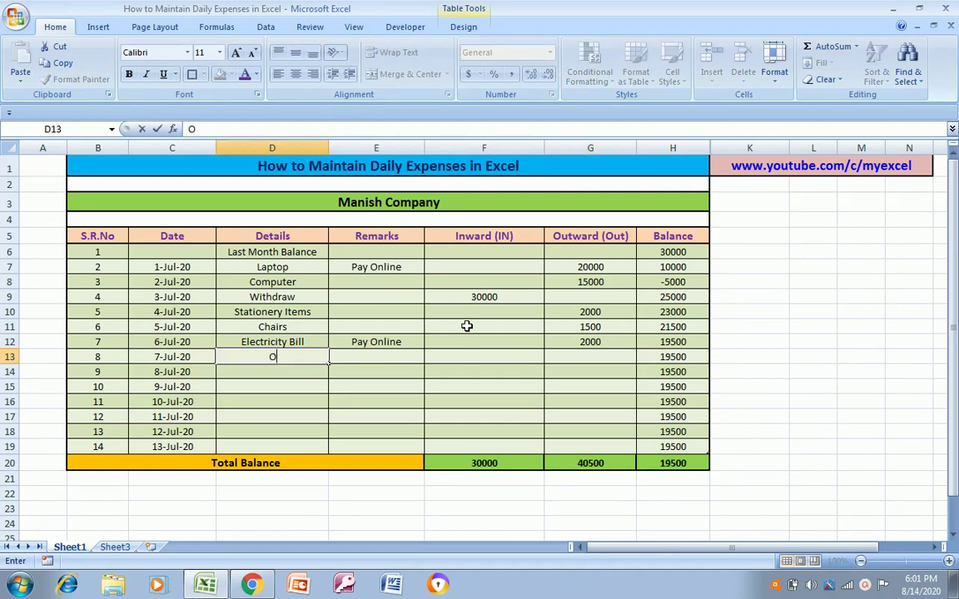
text(ffice)
key(Return)
key(Up)
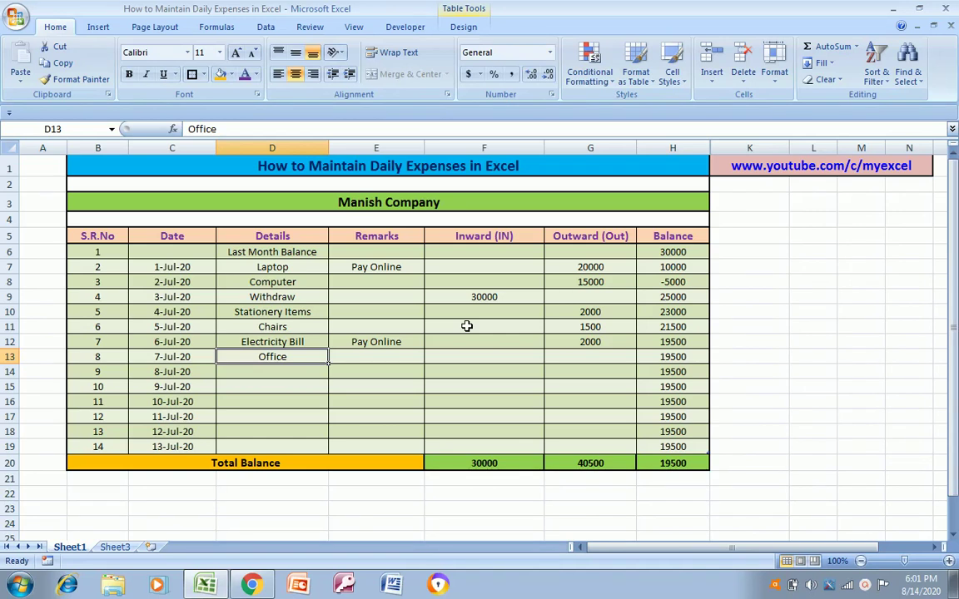
key(F2)
text( Rent)
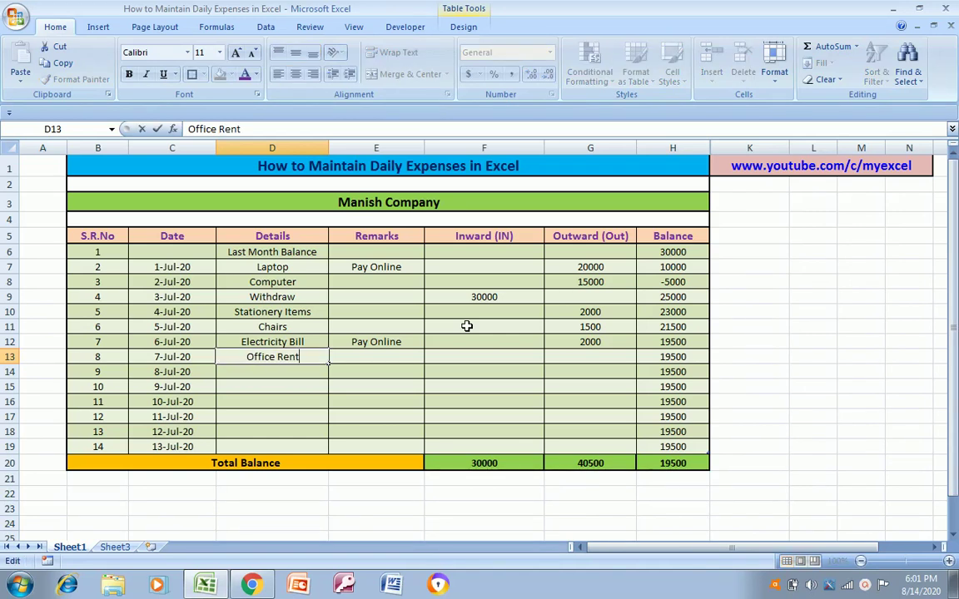
key(Tab)
key(Tab)
key(Tab)
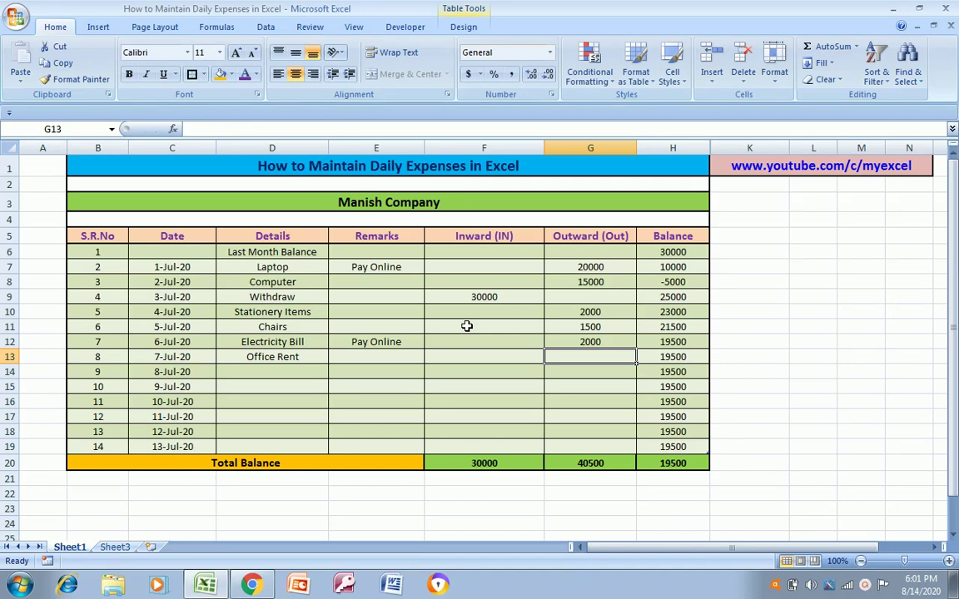
text(12000)
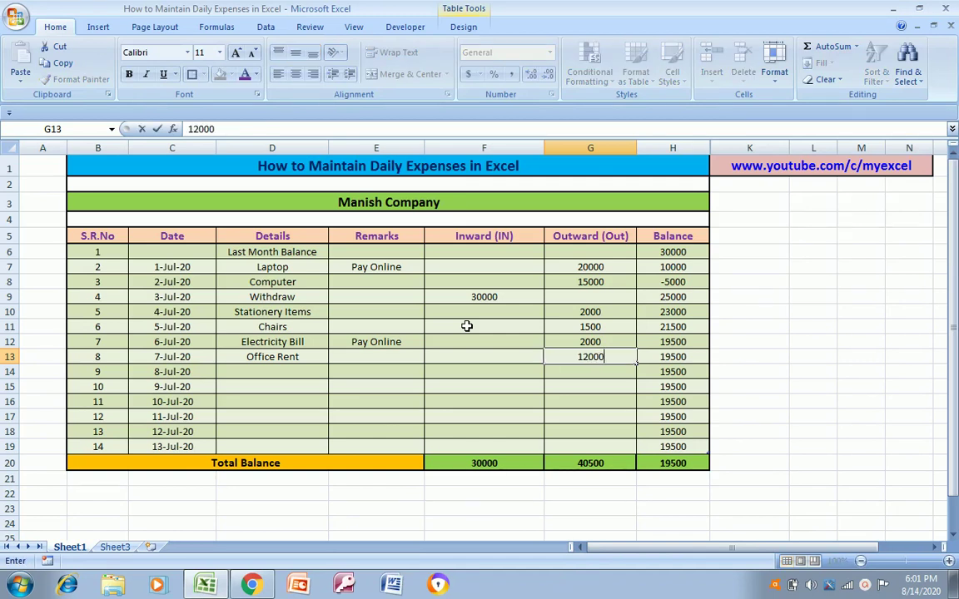
click(467, 326)
Copy Withdraw into row 14 details and enter 50000 as the inward amount.
key(Left)
key(Left)
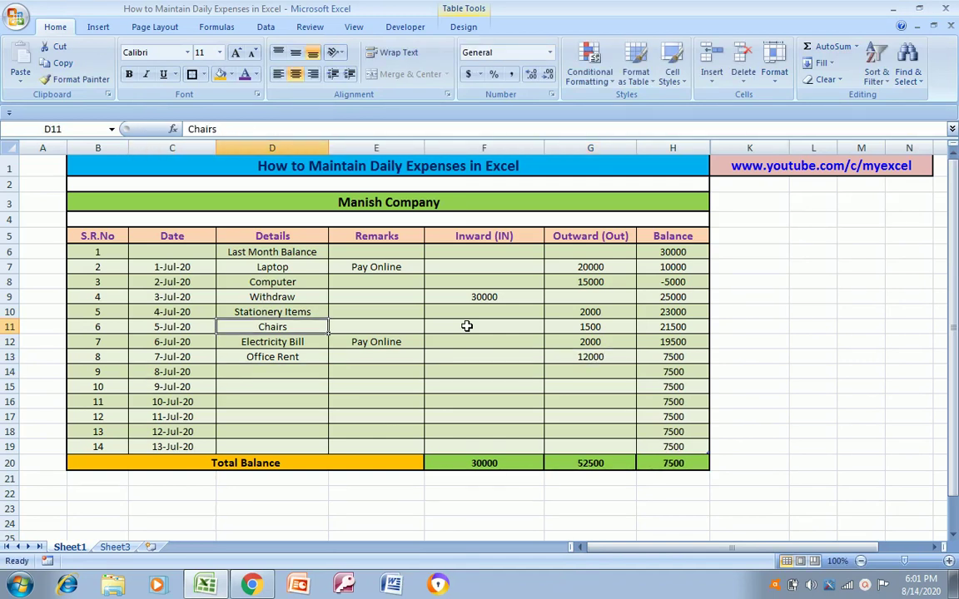
key(Up)
key(Up)
key(ctrl+c)
key(Down)
key(Down)
key(Down)
key(Down)
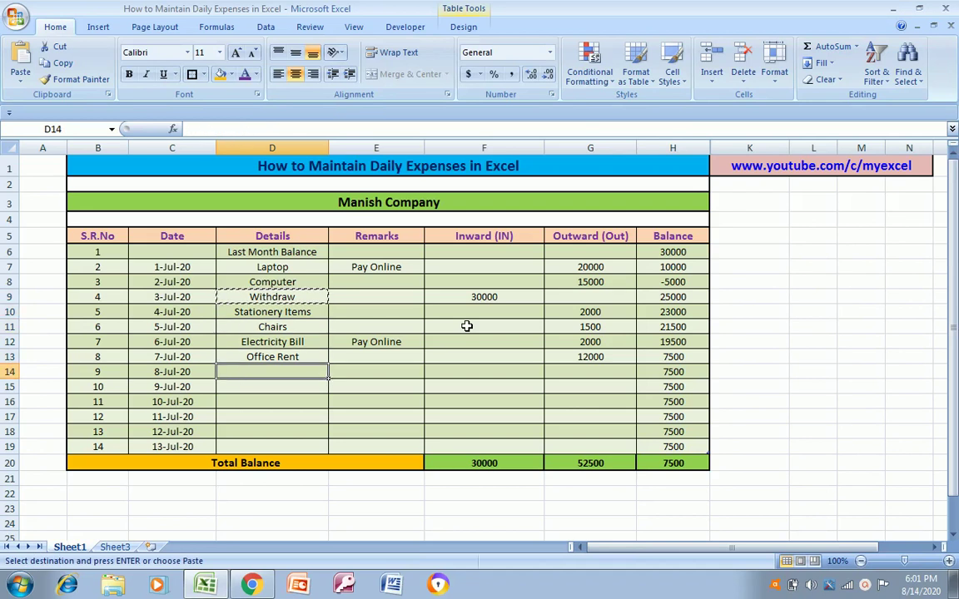
key(ctrl+v)
key(Right)
key(Escape)
key(Right)
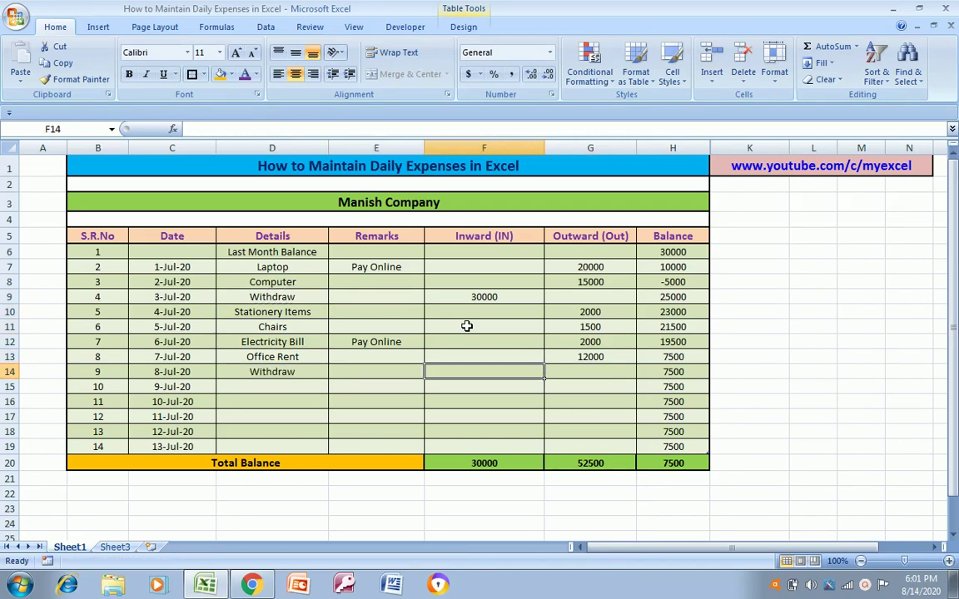
text(5000)
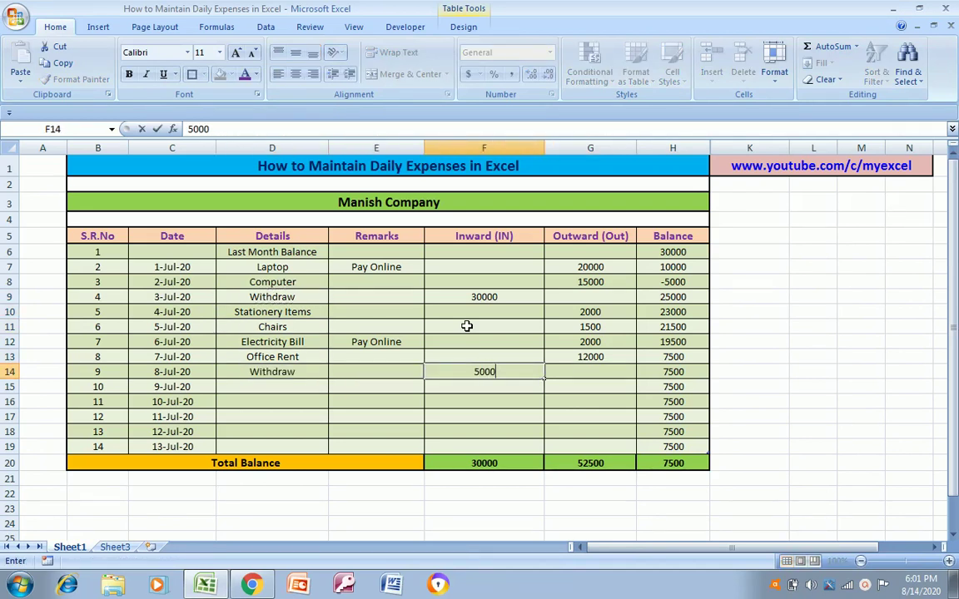
text(0)
key(Return)
key(Left)
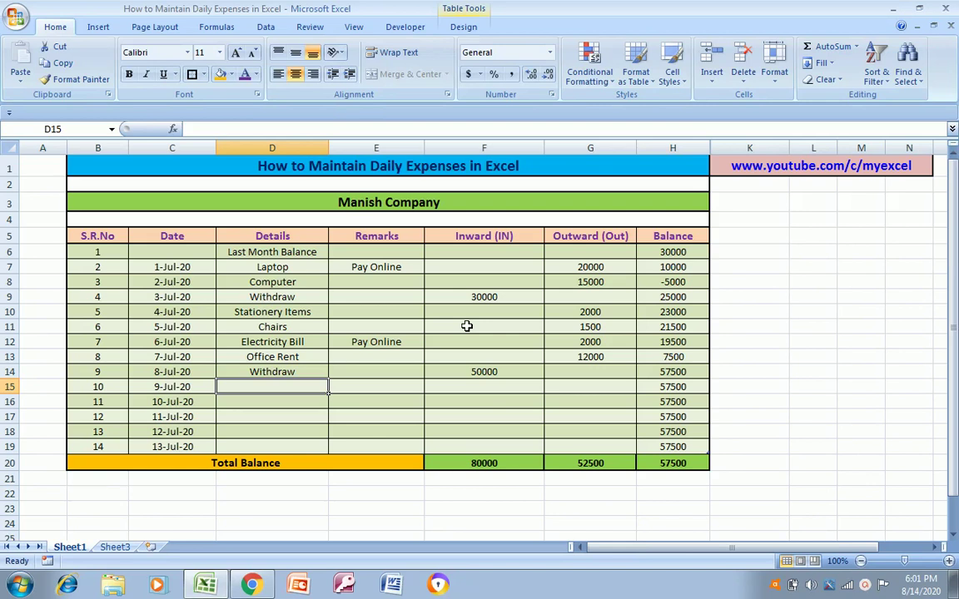
Record AC Repair in row 15 with remark Cash Paid and 1500 outward.
text(AC Re)
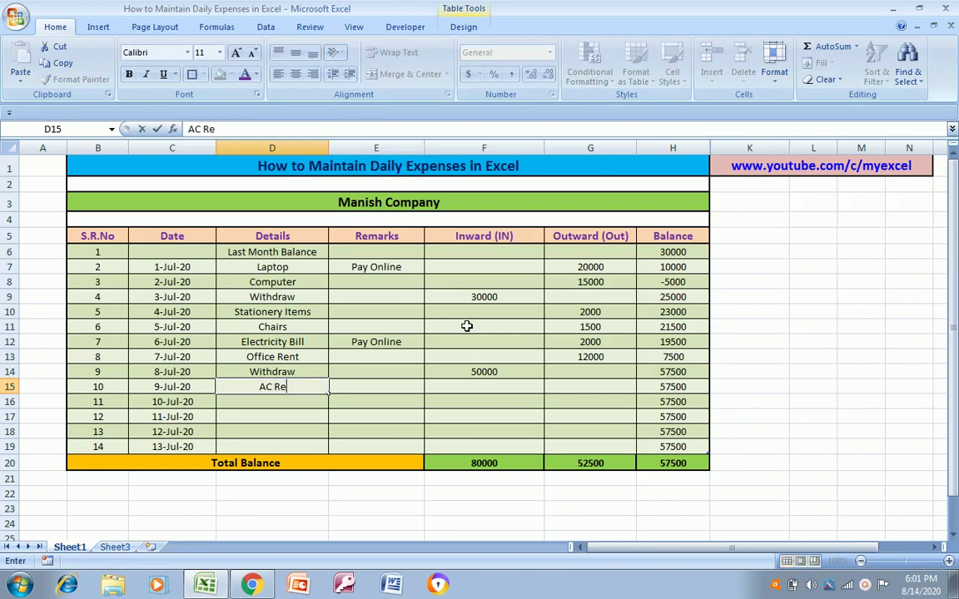
text(par)
key(BackSpace)
text(ir)
key(ctrl+Return)
key(Tab)
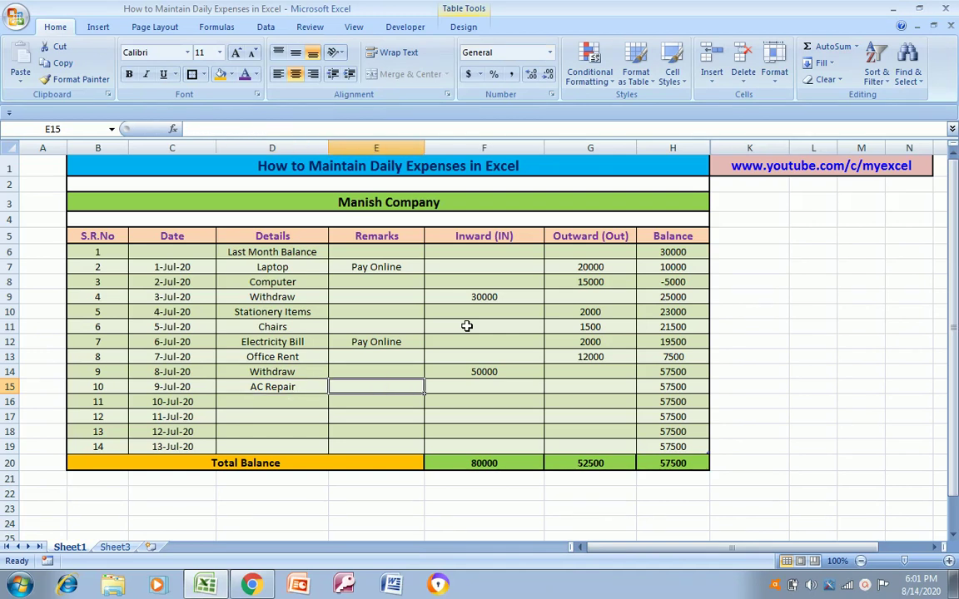
text(Cash Paid)
key(Return)
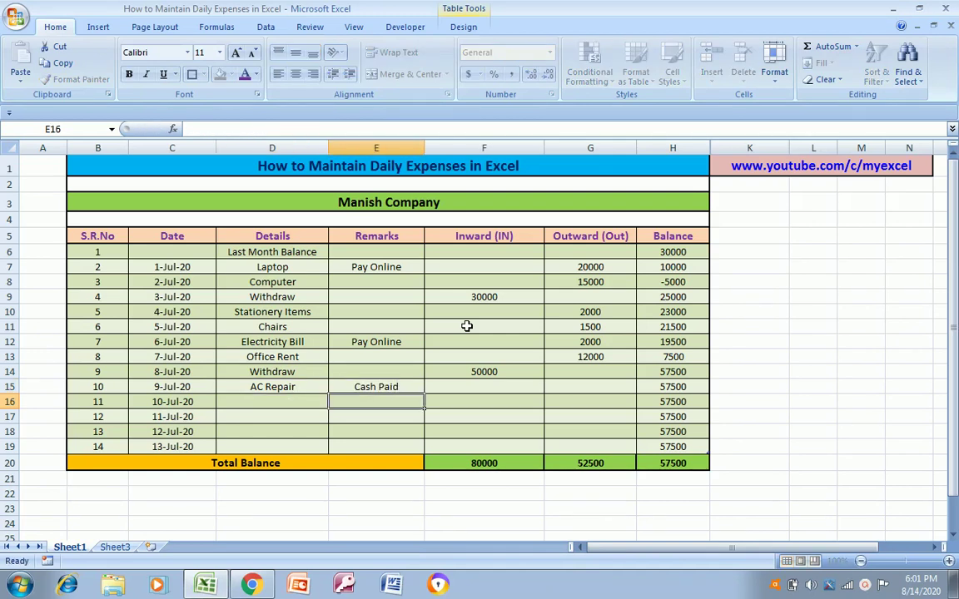
key(Up)
key(Right)
key(Right)
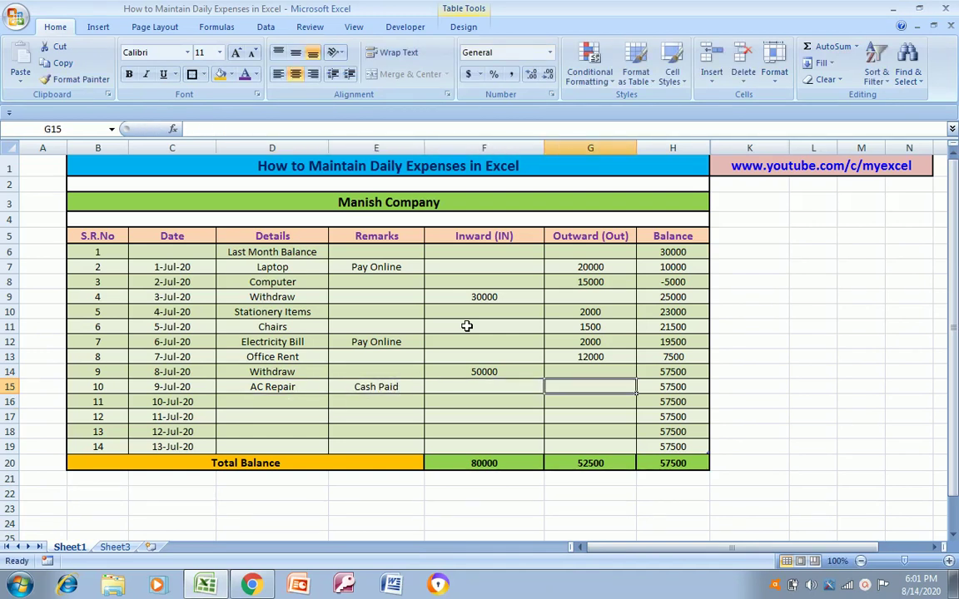
text(15000)
key(BackSpace)
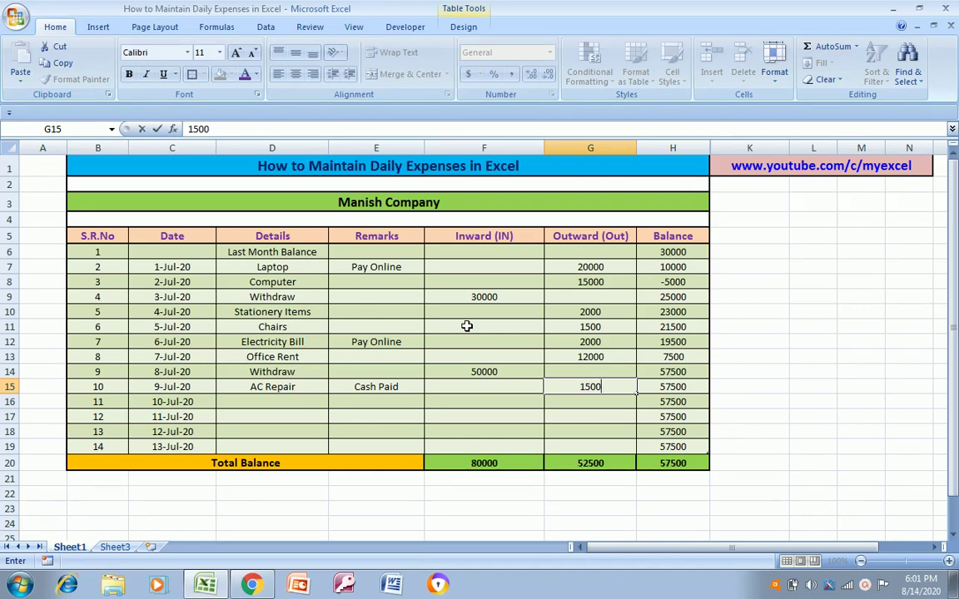
key(Return)
key(Left)
key(Left)
key(Left)
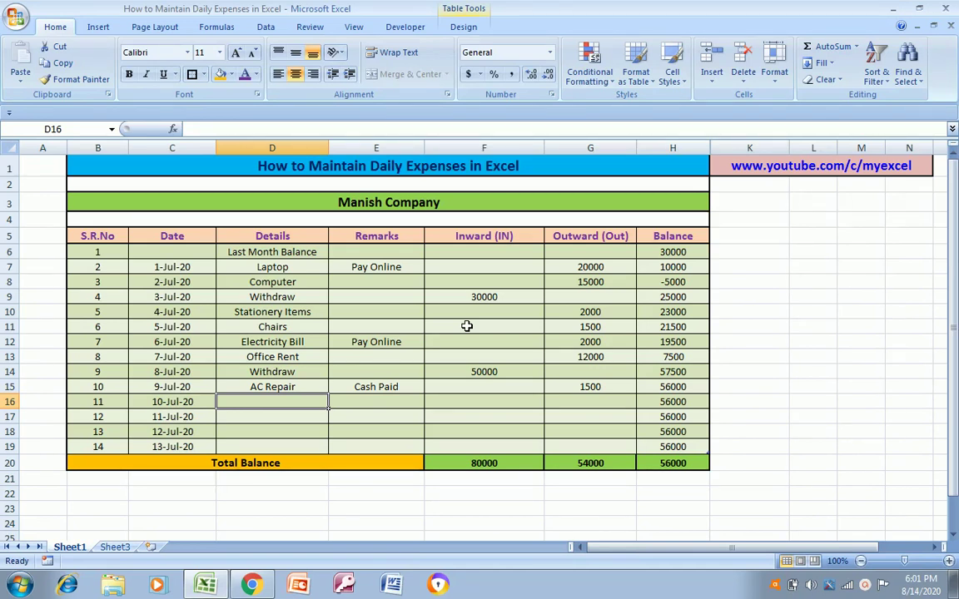
Record Printer with a 5000 outward amount in row 16.
text(p)
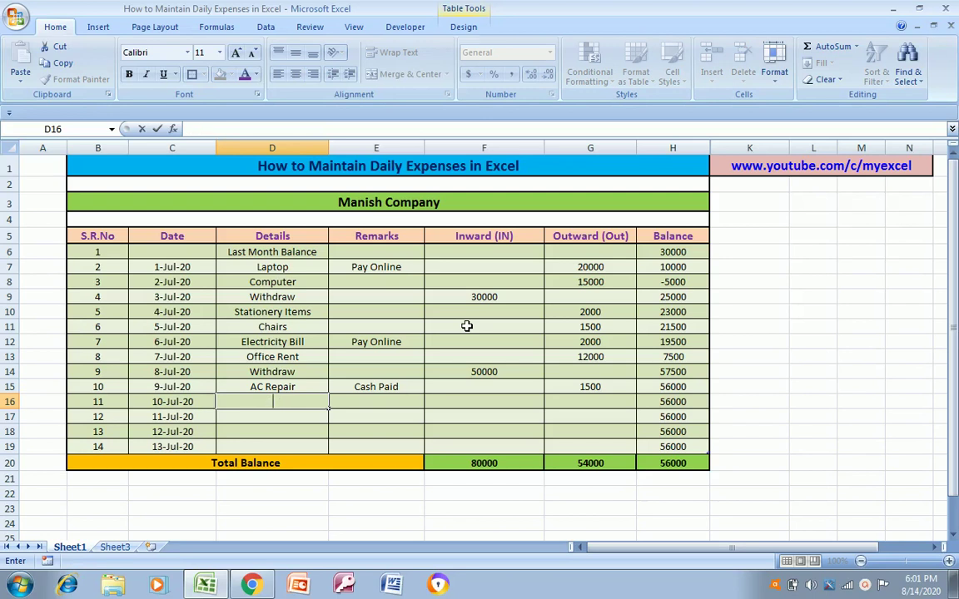
text(rinter)
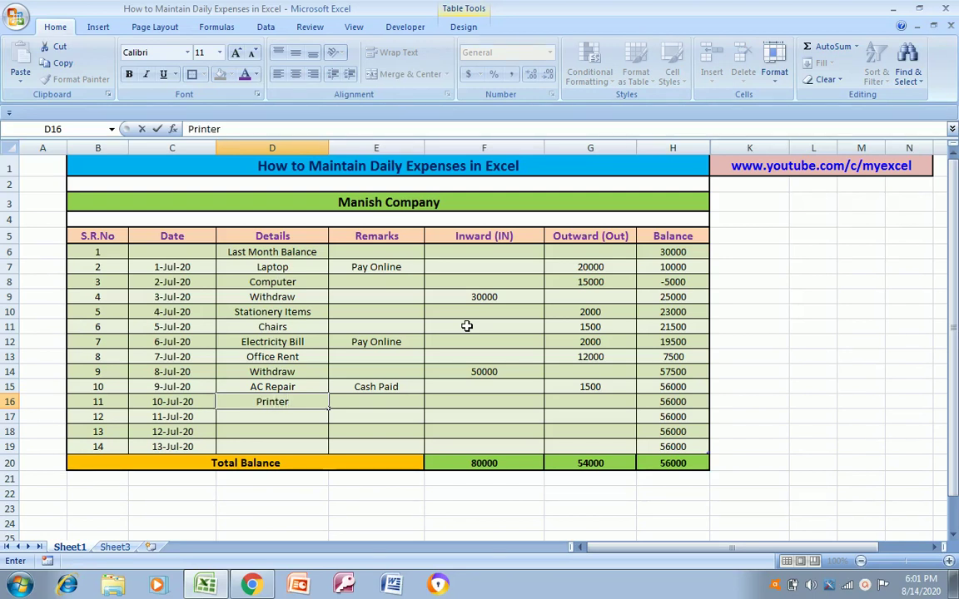
key(ctrl+Return)
key(Right)
key(Right)
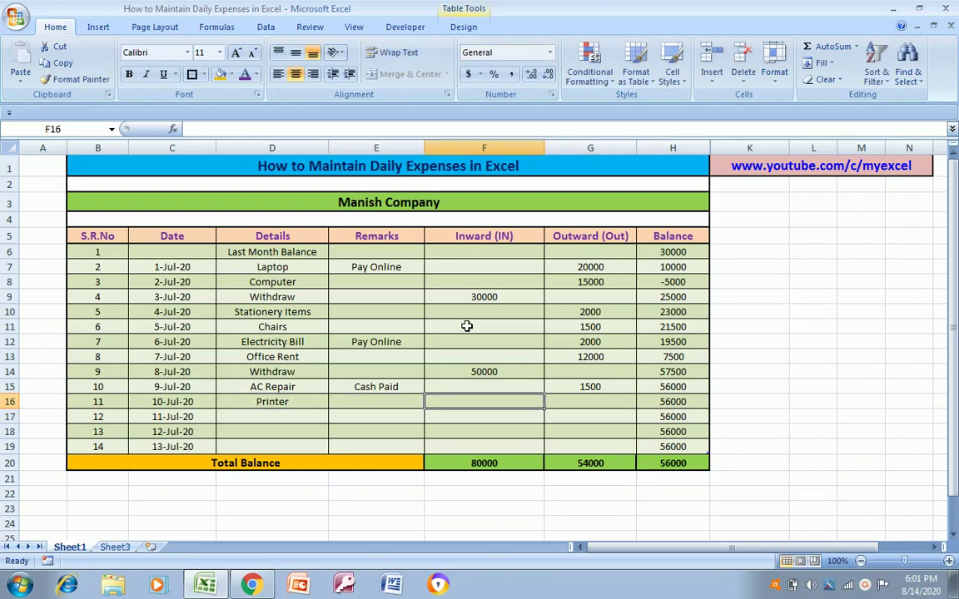
key(Right)
text(5000)
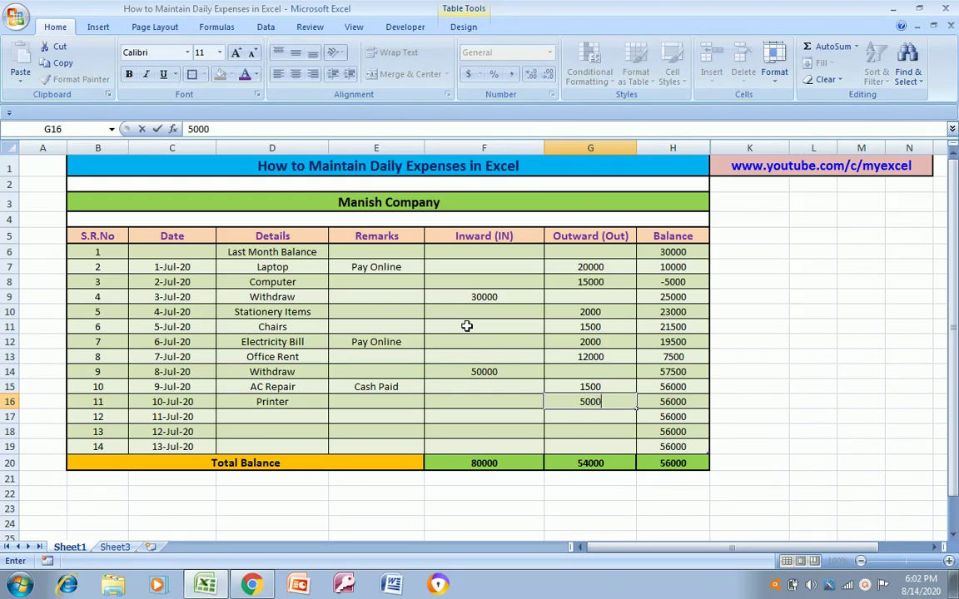
key(Return)
key(Left)
key(Left)
key(Left)
key(Right)
key(Up)
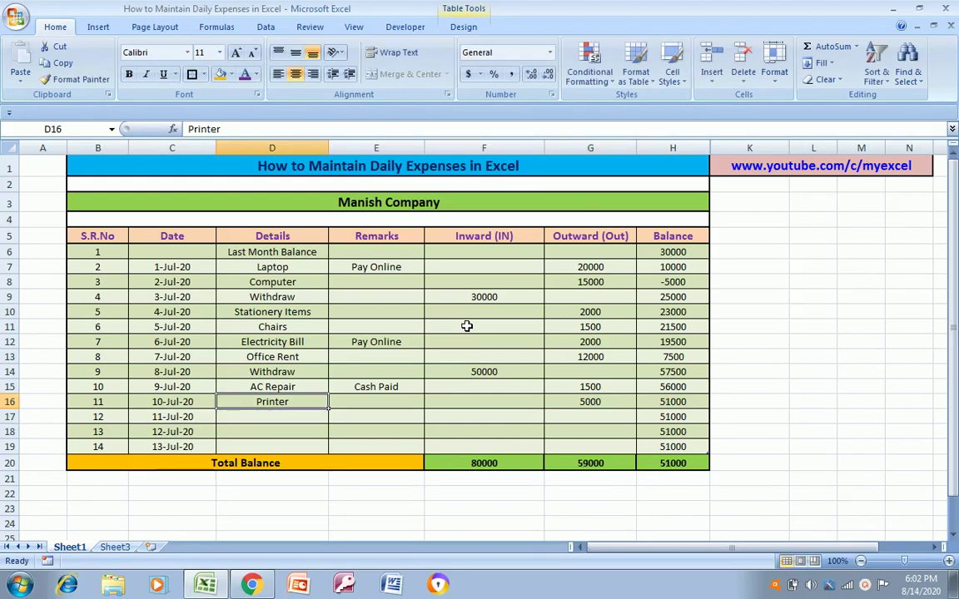
key(Up)
key(Up)
key(Up)
key(Down)
key(Down)
key(Down)
key(Down)
key(Down)
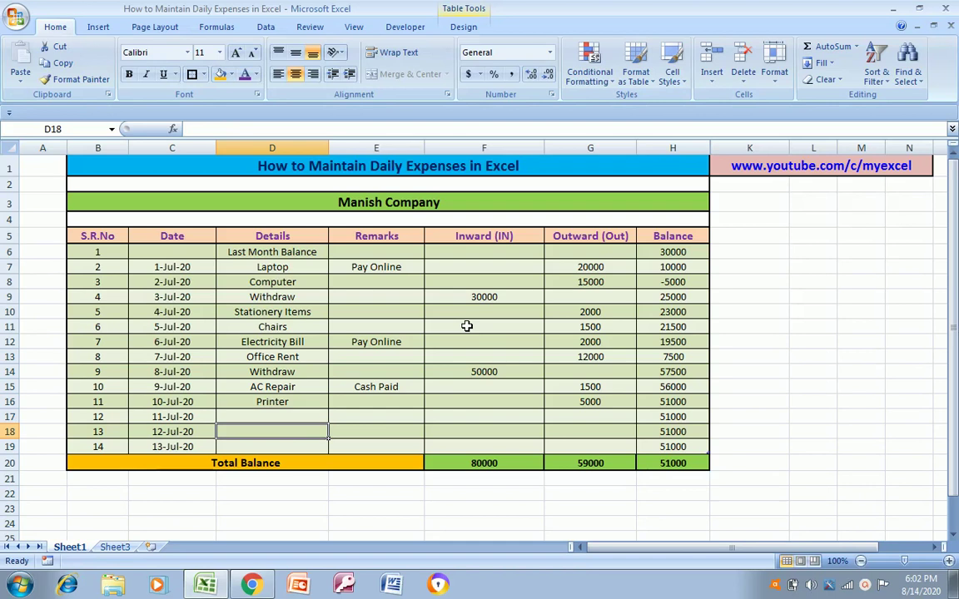
key(Down)
key(Down)
key(Down)
key(Up)
key(Up)
key(Up)
key(Up)
key(Up)
key(Up)
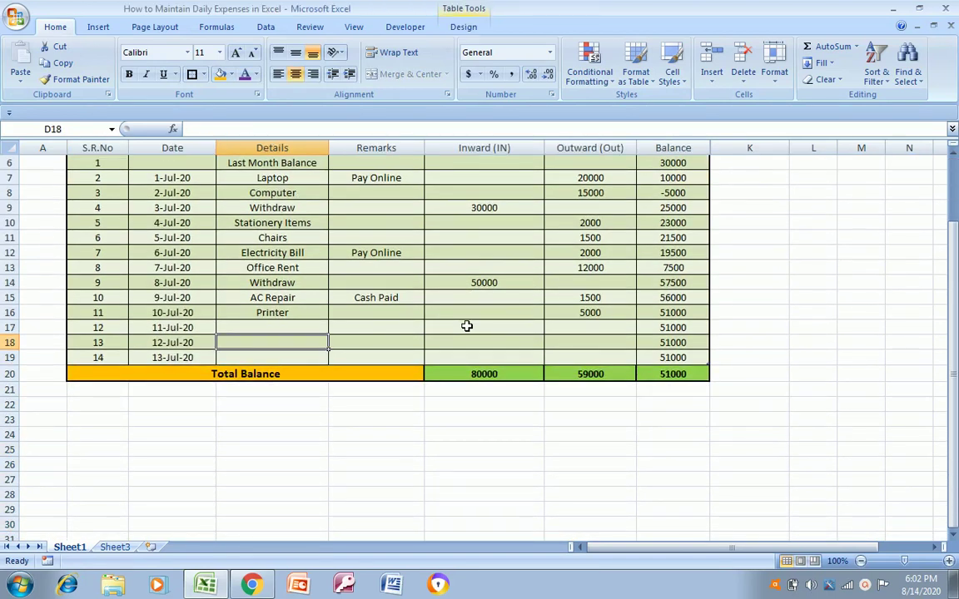
key(Up)
Record Birthday Celebration with a 2000 outward amount in row 17.
text(B)
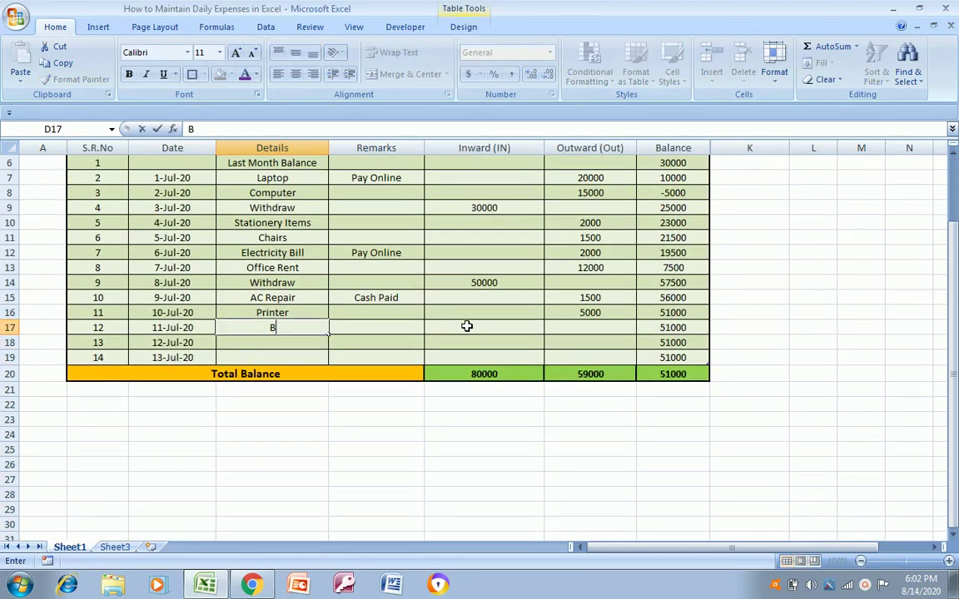
text(irt)
text(hday)
text( Celebr)
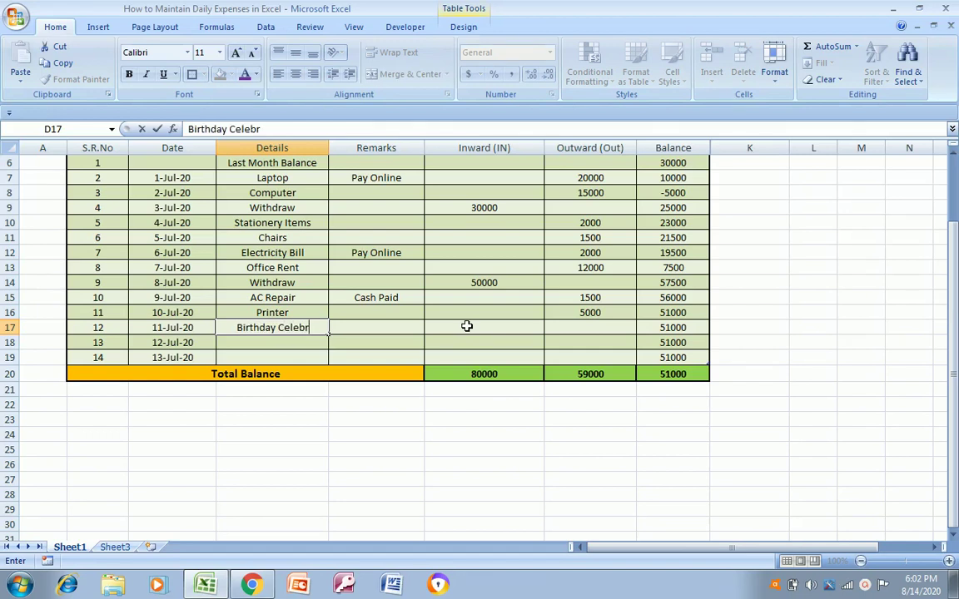
text(ation)
key(Return)
key(Up)
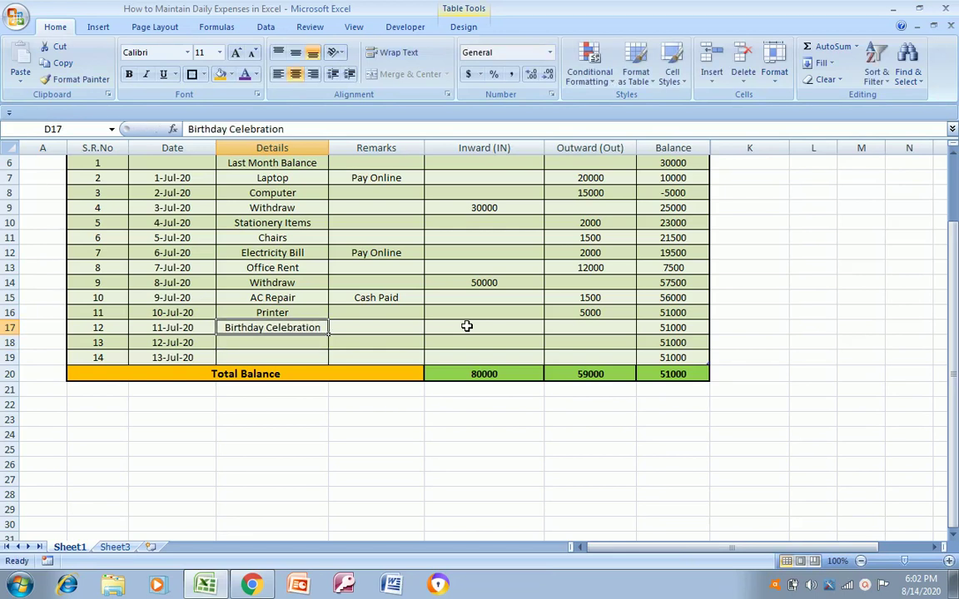
key(Right)
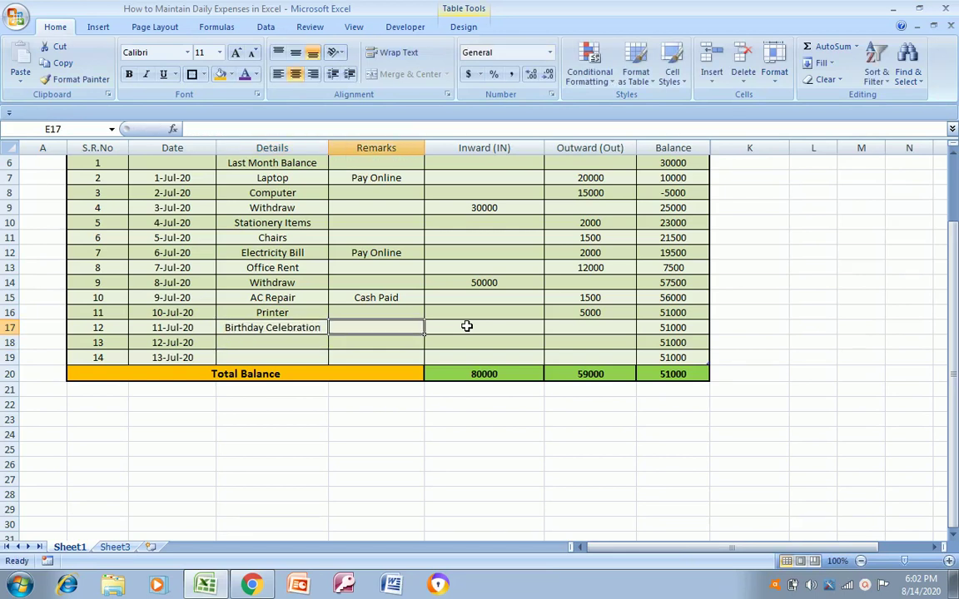
key(Right)
key(Right)
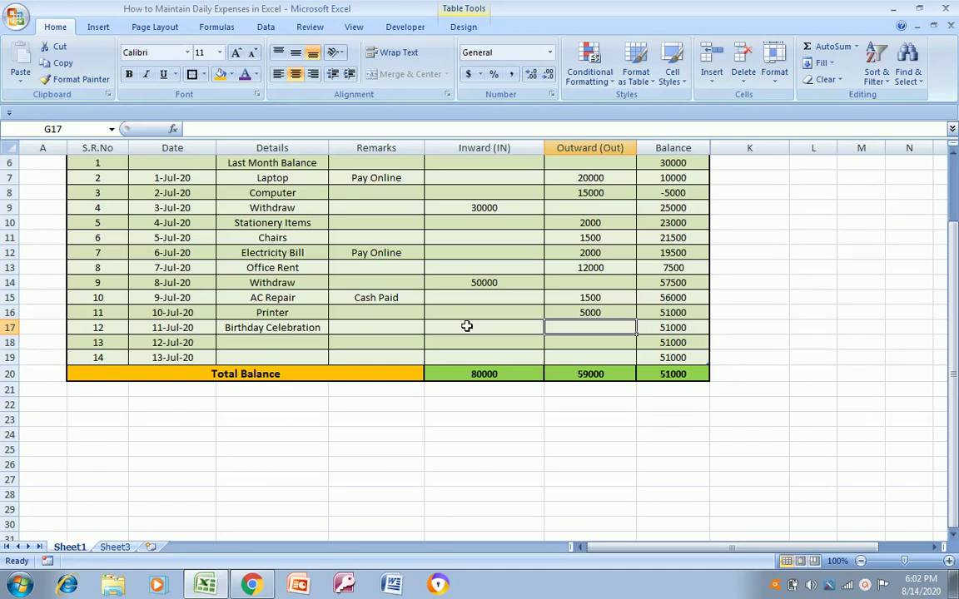
text(2)
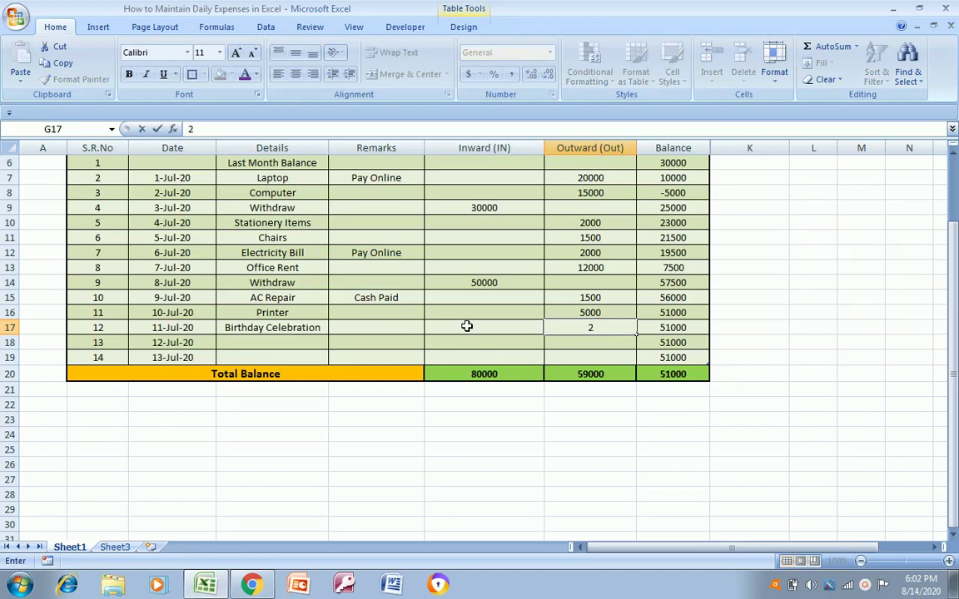
text(000)
key(Return)
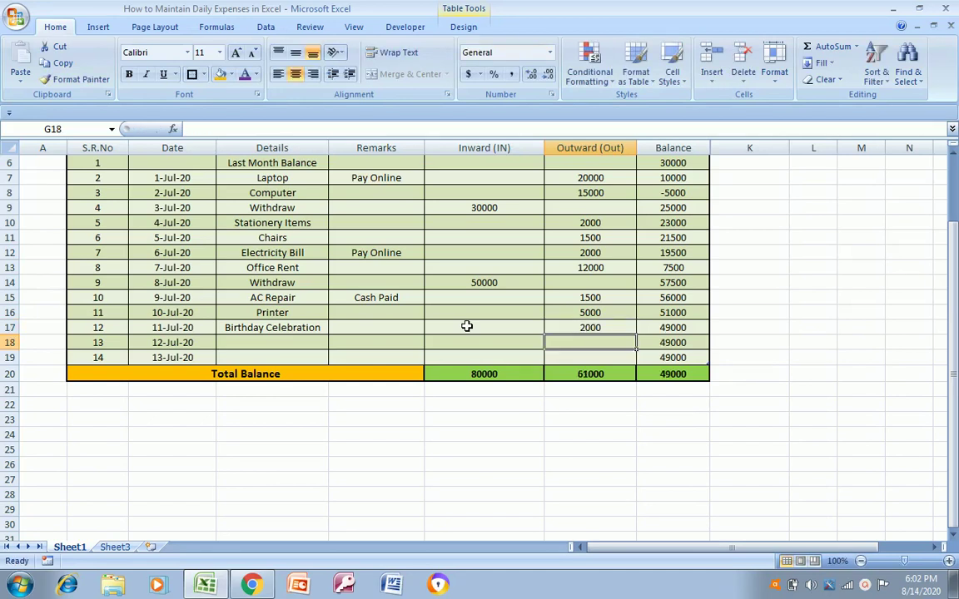
key(Left)
key(Left)
key(Left)
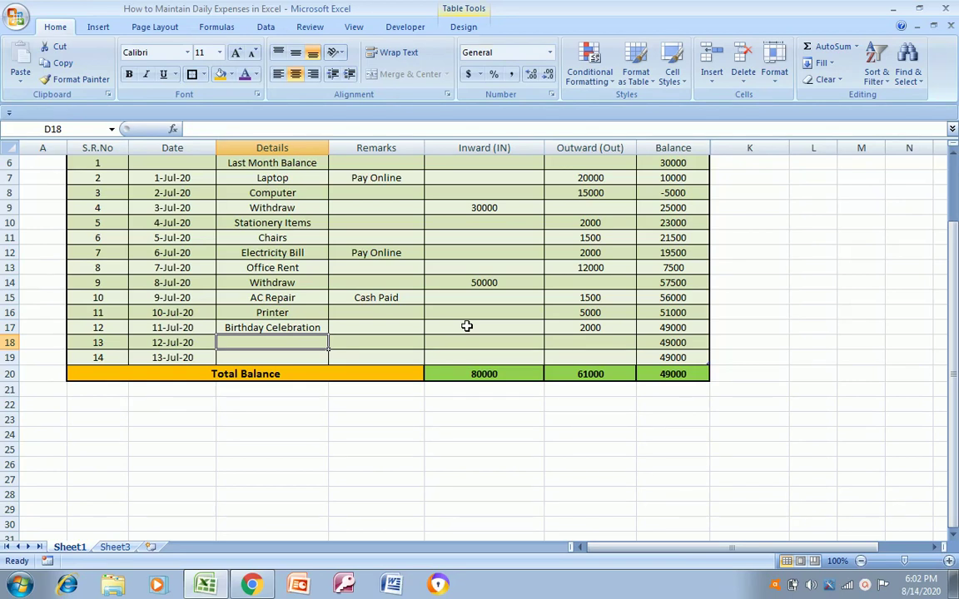
Record Employee of the Week in row 18 with remark Reward and 1000 outward.
text(Emo)
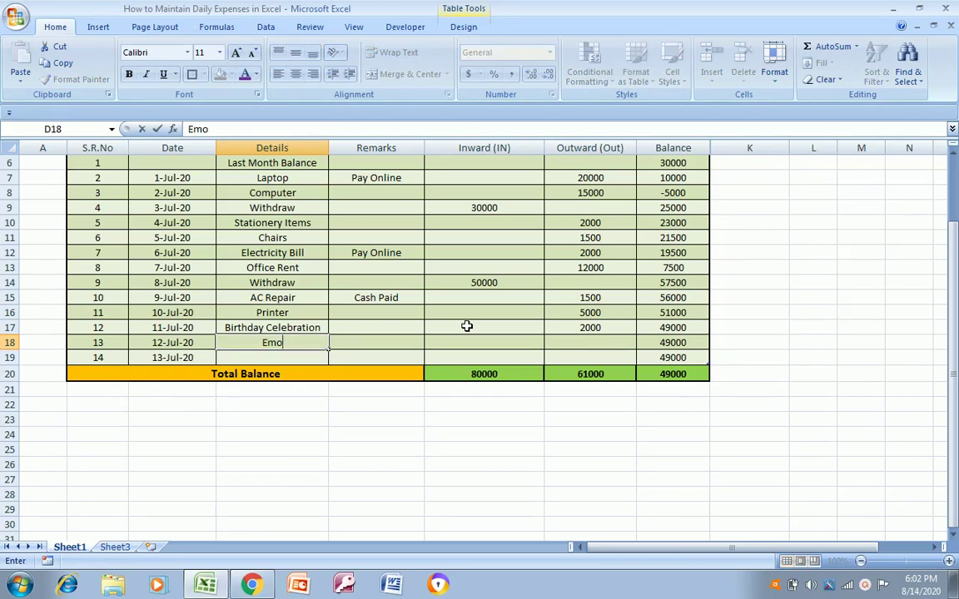
text(lpyee)
key(BackSpace)
key(BackSpace)
key(BackSpace)
key(BackSpace)
key(BackSpace)
key(BackSpace)
text(ployee)
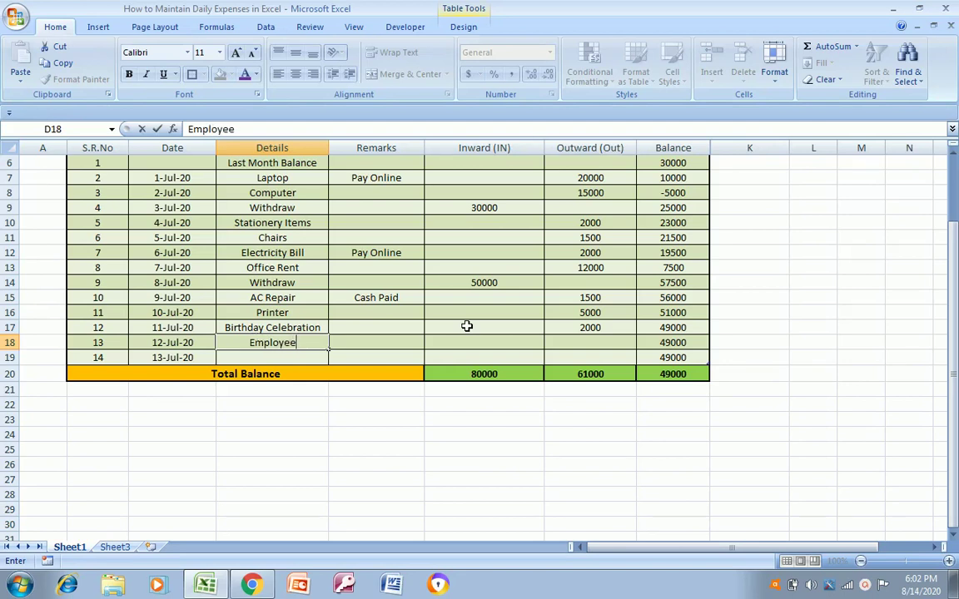
text( of the Wee)
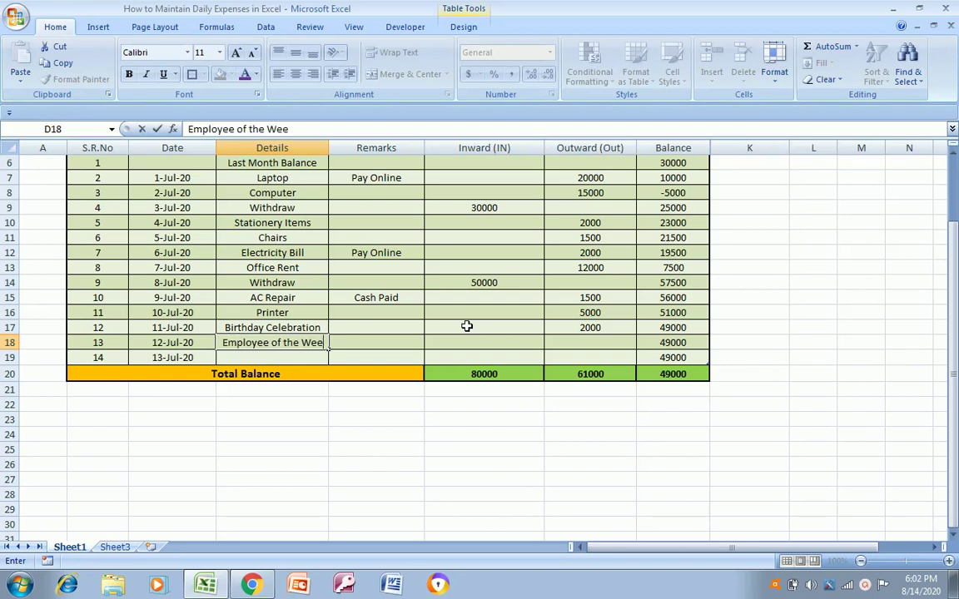
text(k)
key(ctrl+Return)
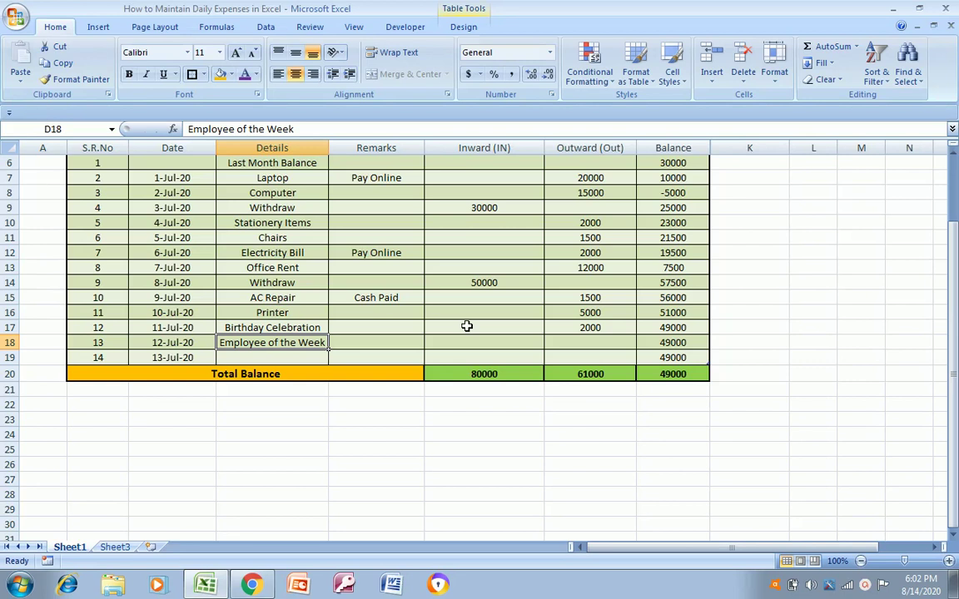
key(Tab)
text(R)
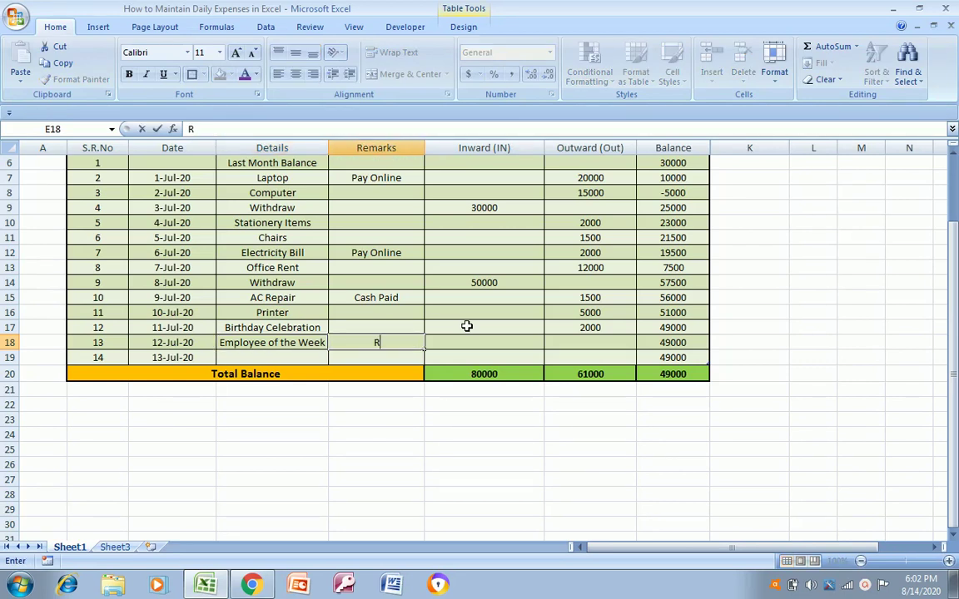
text(eward)
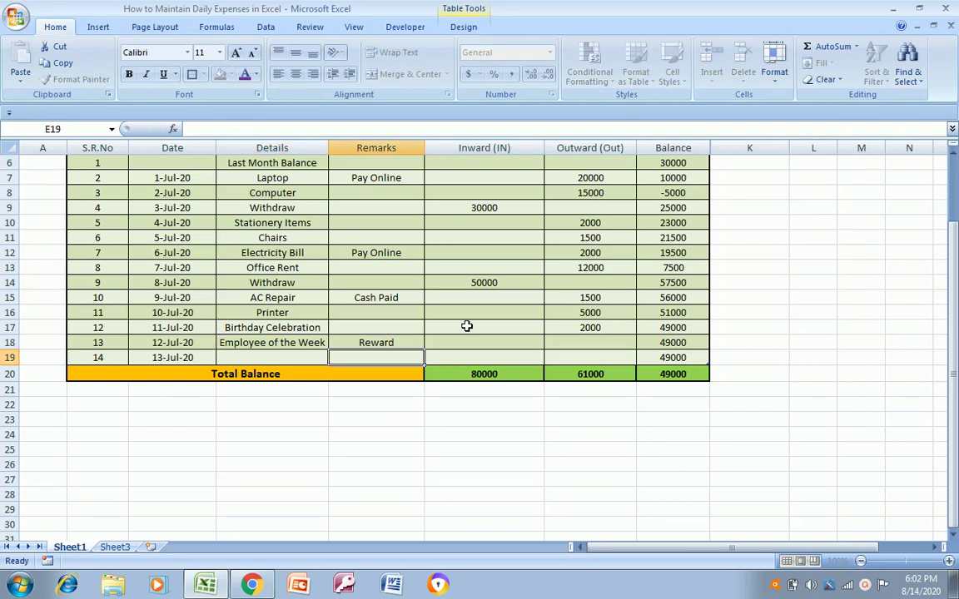
key(Tab)
key(Tab)
key(Tab)
key(shift+Tab)
text(100)
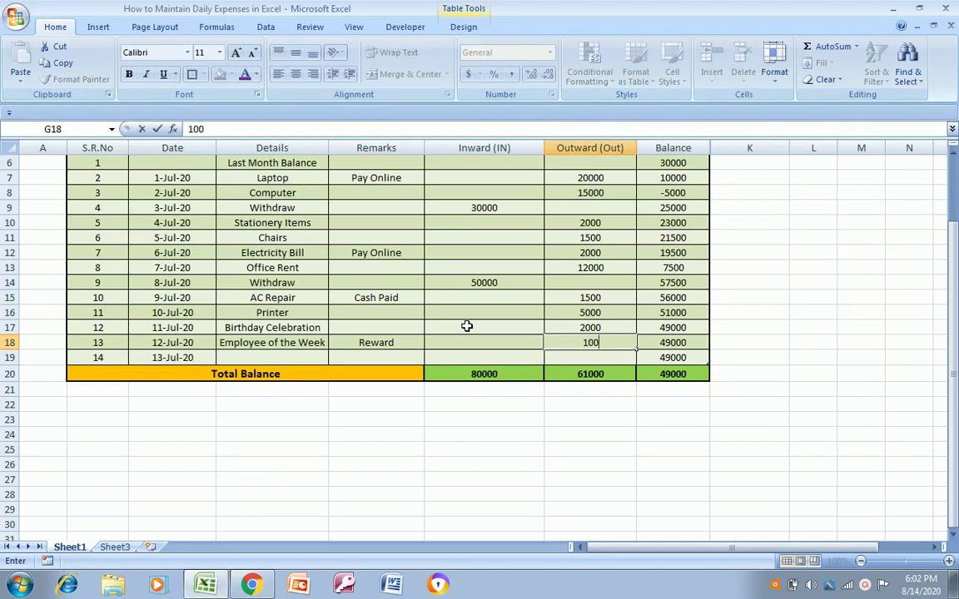
text(0)
key(Return)
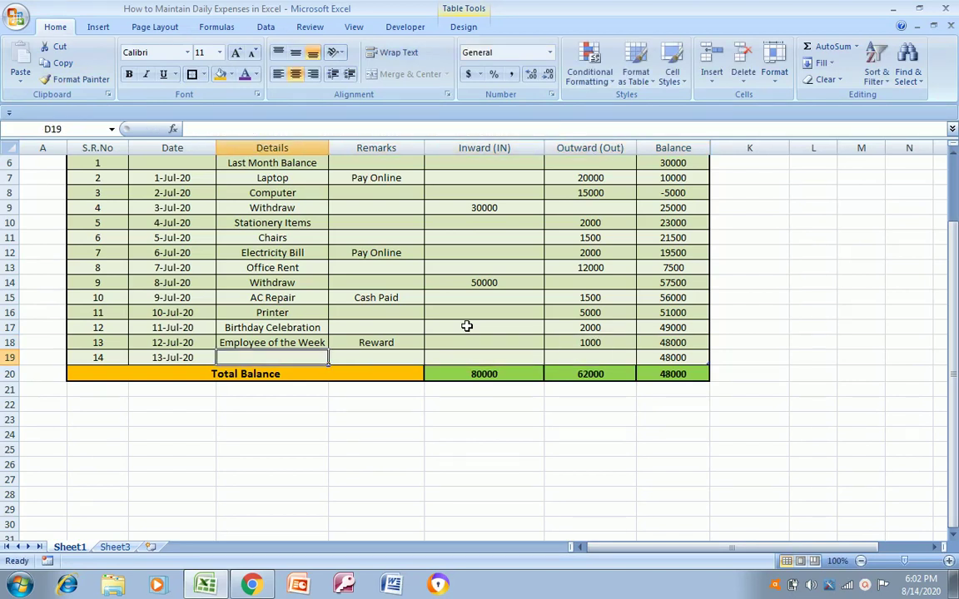
Record Microwave with a 5000 outward amount in row 19.
key(Up)
key(Up)
key(Up)
key(Down)
key(Down)
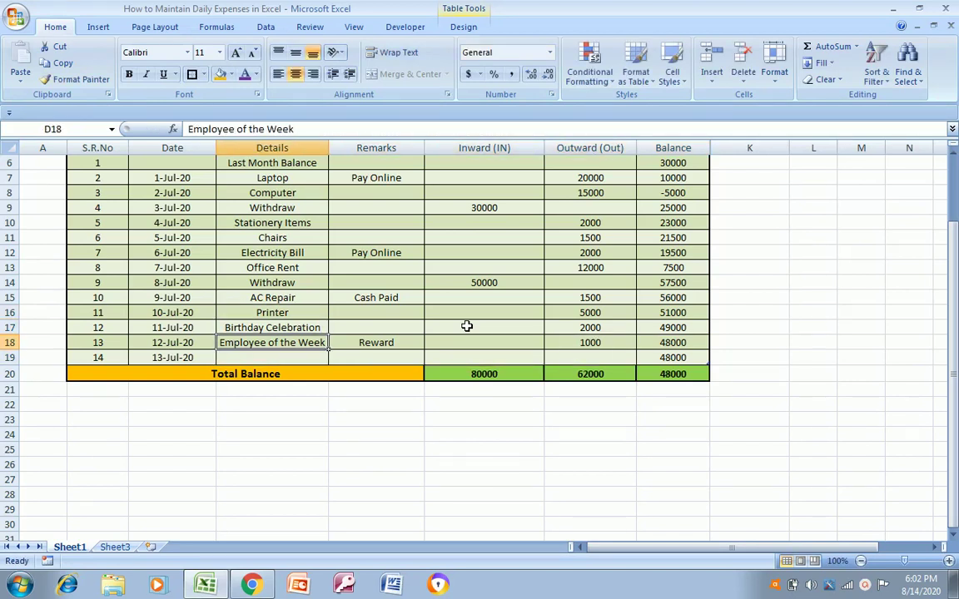
key(Down)
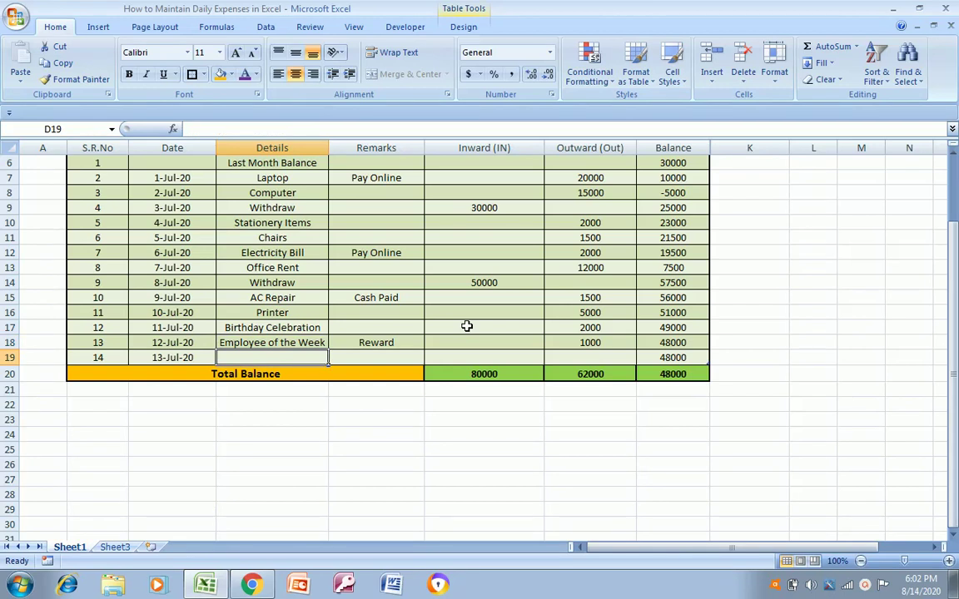
text(Micro)
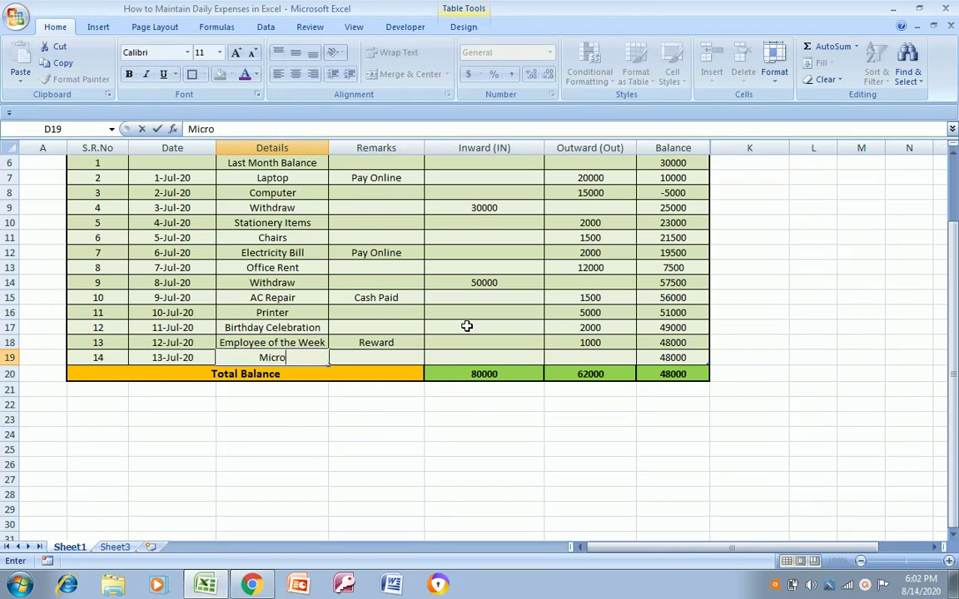
text(wave)
key(Tab)
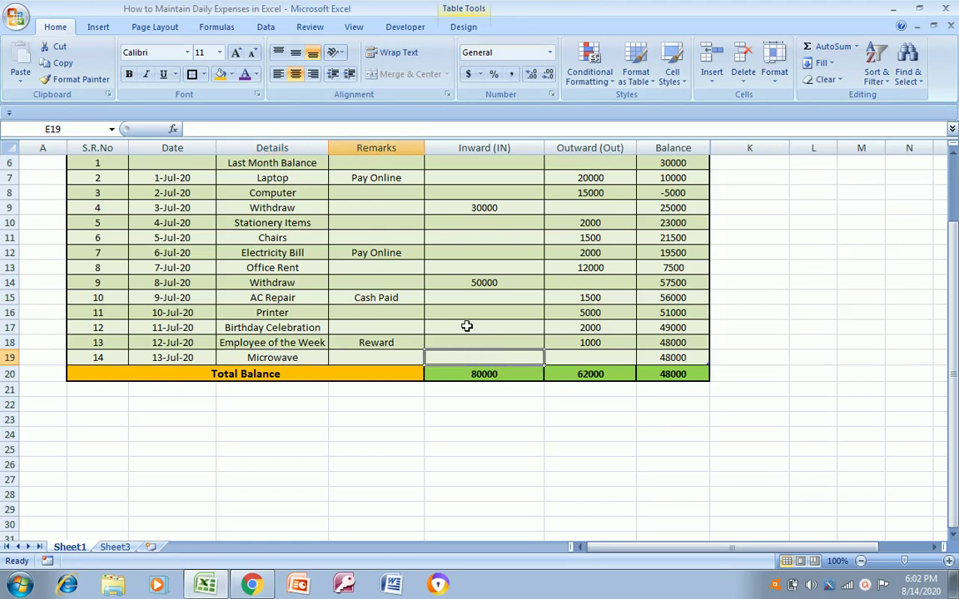
key(Tab)
key(Tab)
text(5000)
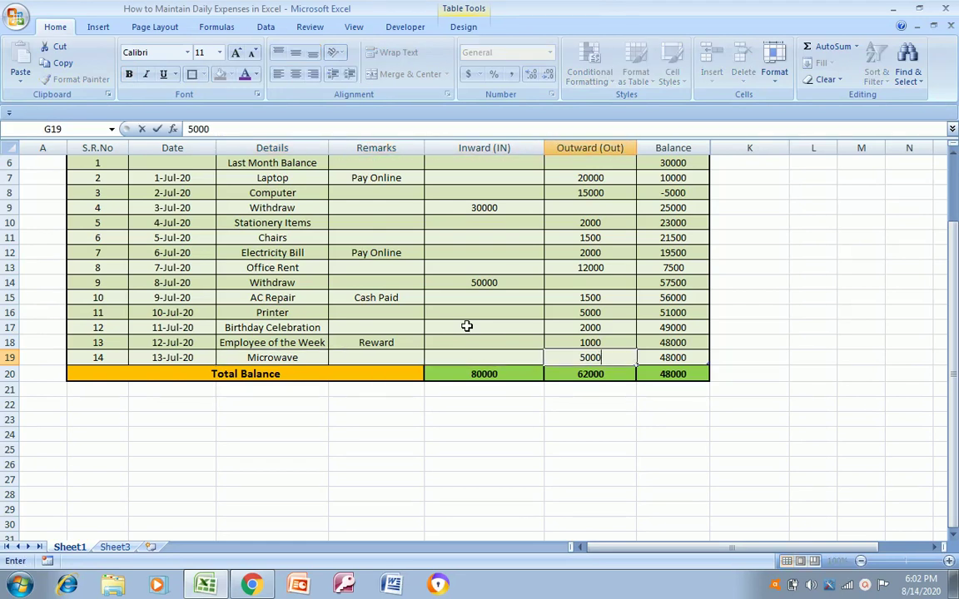
key(Return)
key(Up)
key(Up)
key(Up)
key(Up)
key(Up)
key(Up)
key(Up)
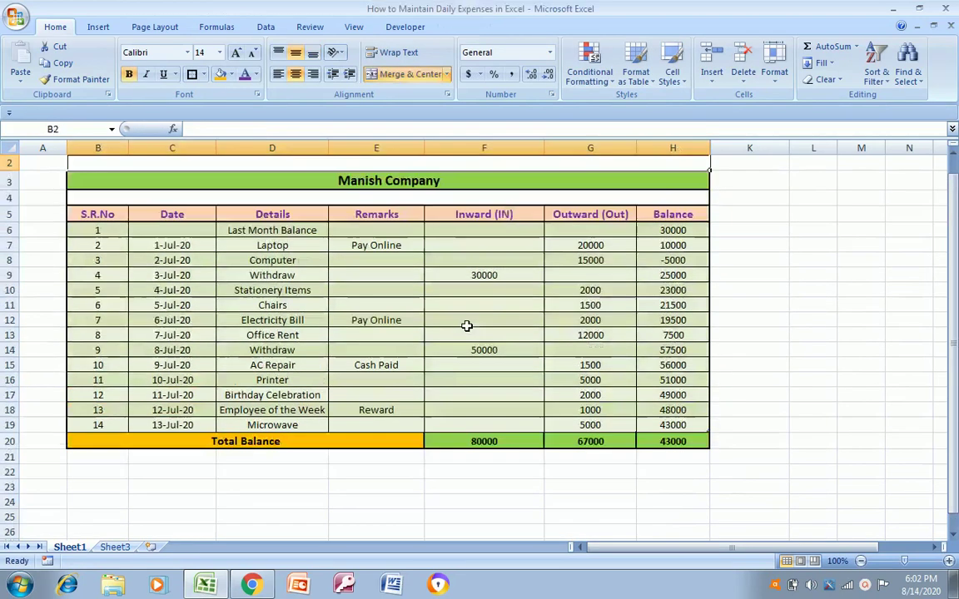
Enter Bank as the Remarks entry for the 3-Jul-20 Withdraw row.
key(Down)
key(Down)
key(Left)
key(Left)
key(Down)
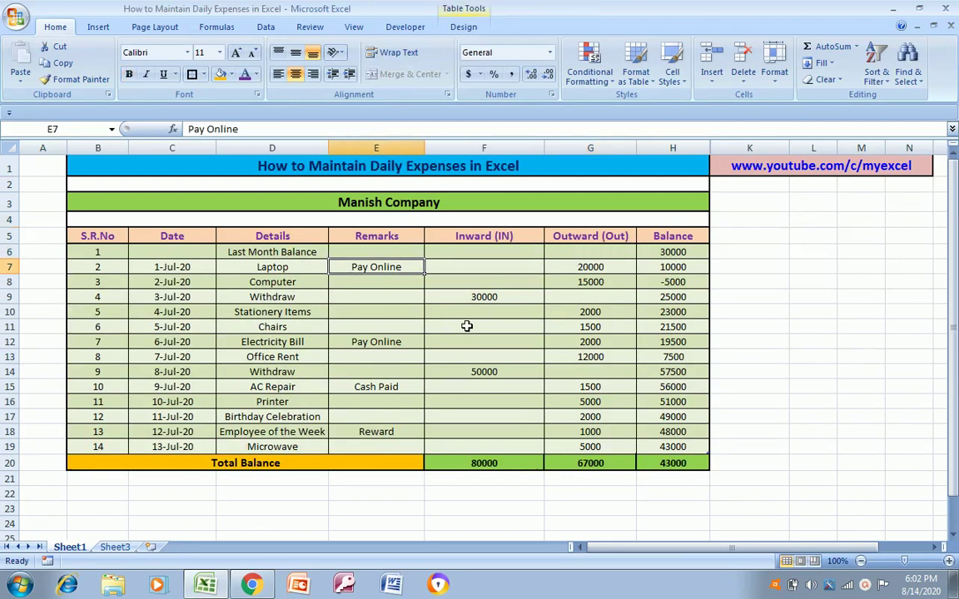
key(Right)
key(Right)
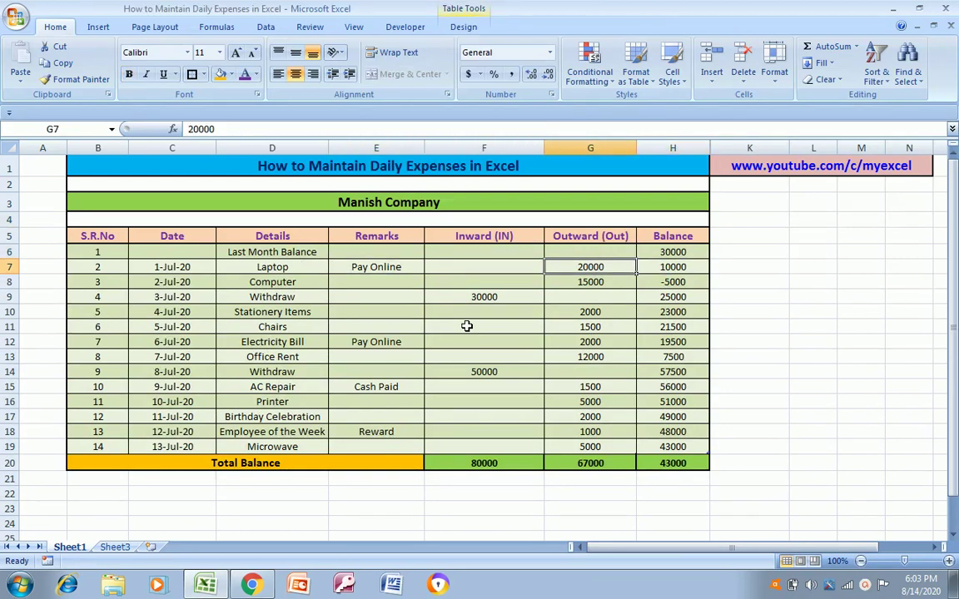
key(Right)
key(Down)
key(Down)
key(Down)
key(Down)
key(Left)
key(Left)
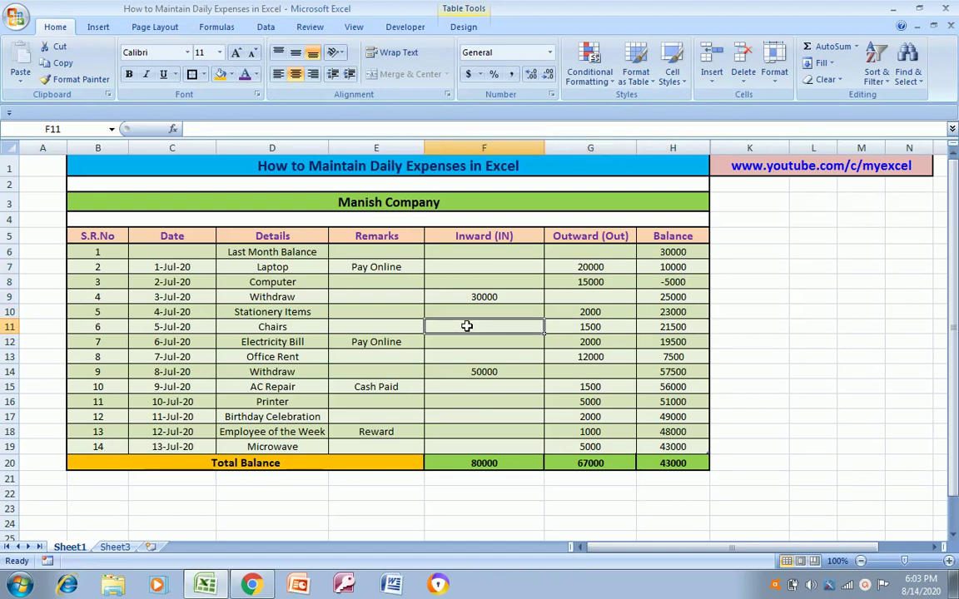
key(Up)
key(Up)
key(Left)
key(Left)
key(Right)
text(Ba)
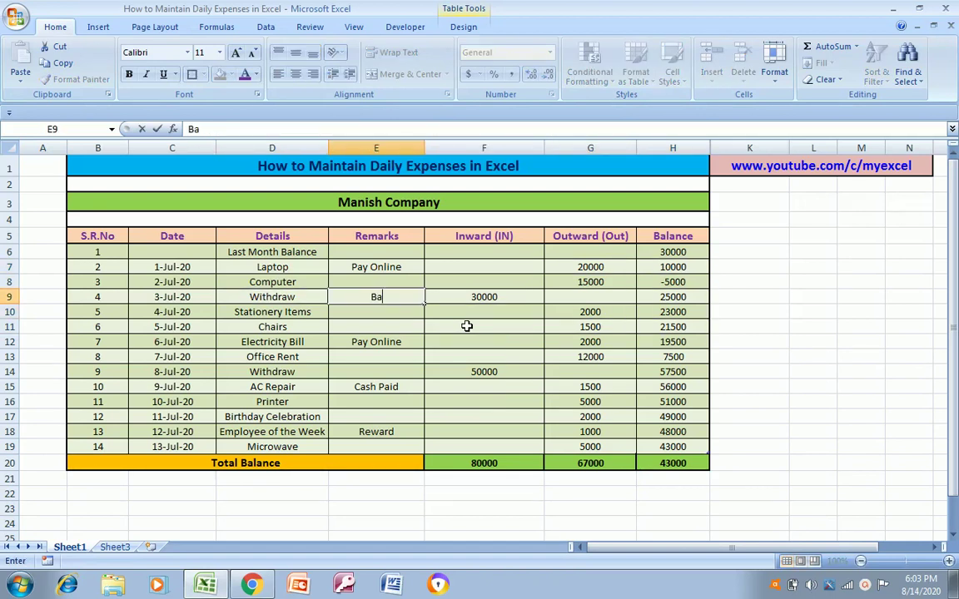
text(nk)
key(Return)
Copy the Bank remark into the second Withdraw row's Remarks cell.
key(Up)
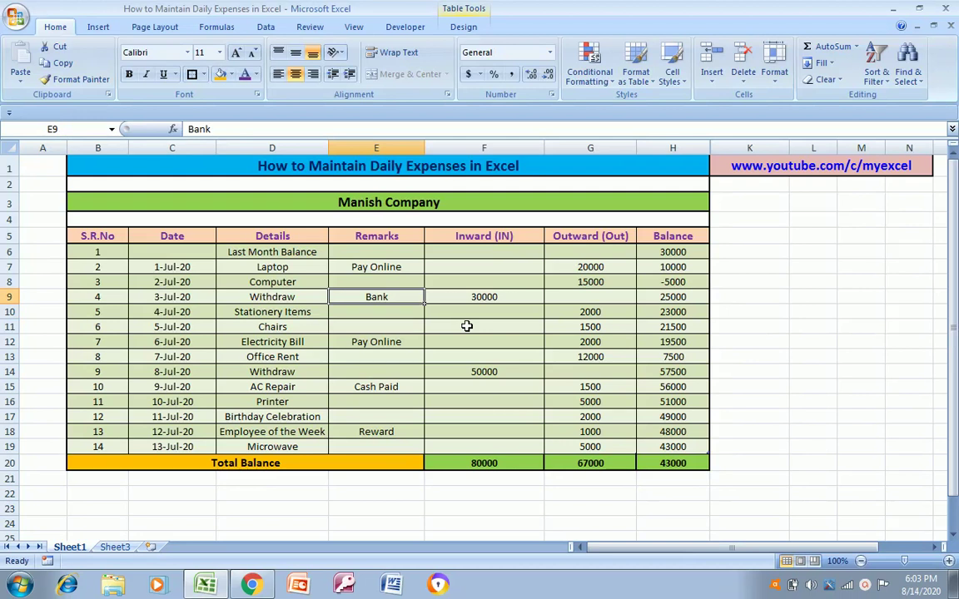
key(ctrl+c)
key(Down)
key(Down)
key(Down)
key(Down)
key(Down)
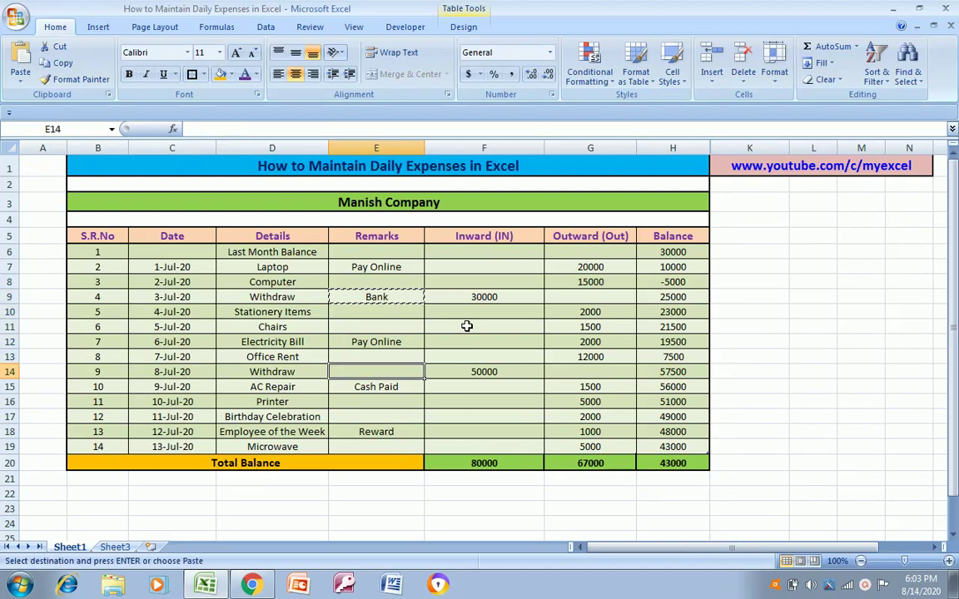
key(Return)
Mark the Printer and Office Rent remarks as Cash Paid using AutoComplete.
key(Down)
key(Down)
key(Up)
key(Up)
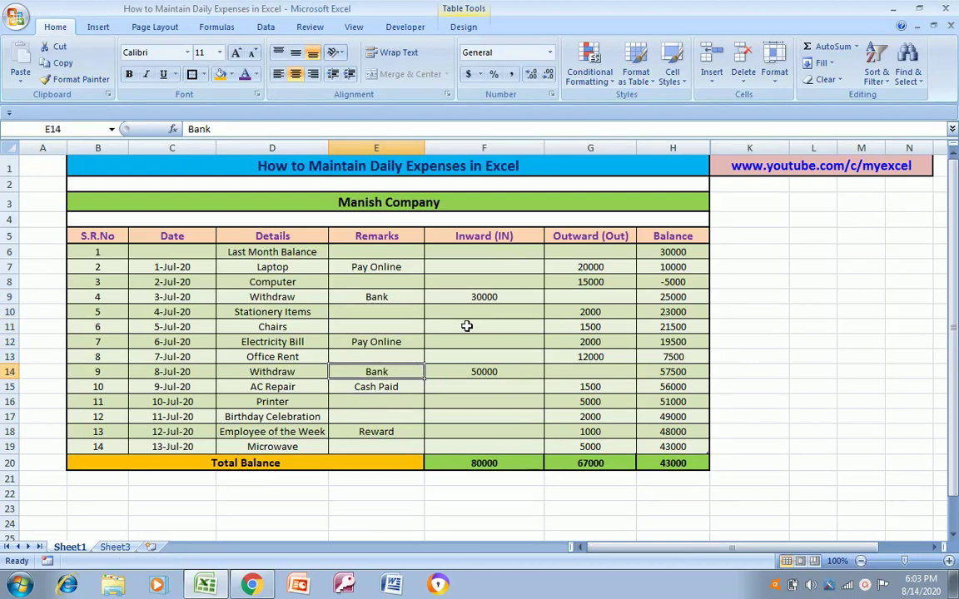
key(Down)
key(Down)
text(Cas)
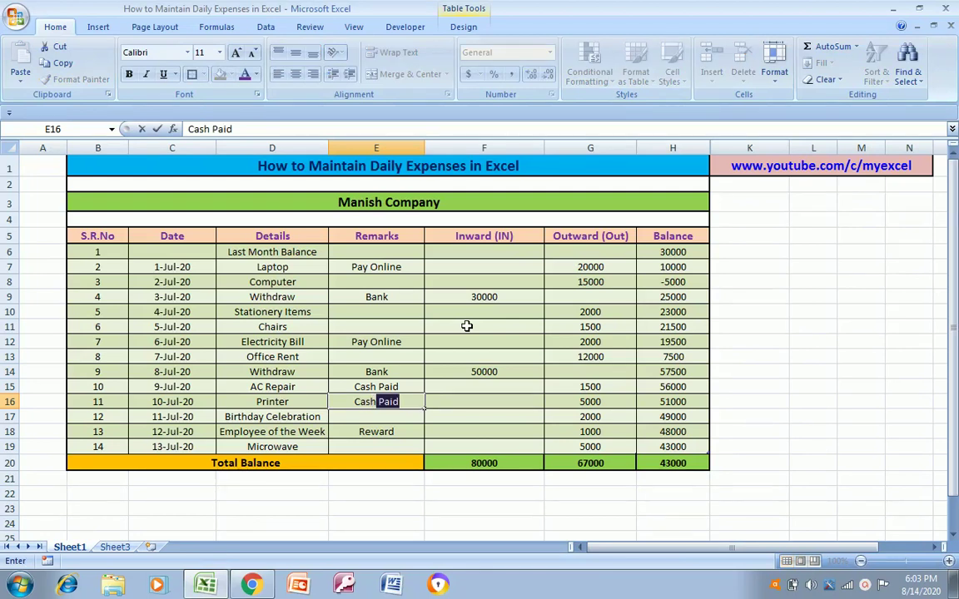
key(Return)
key(Up)
key(Up)
key(Up)
key(Down)
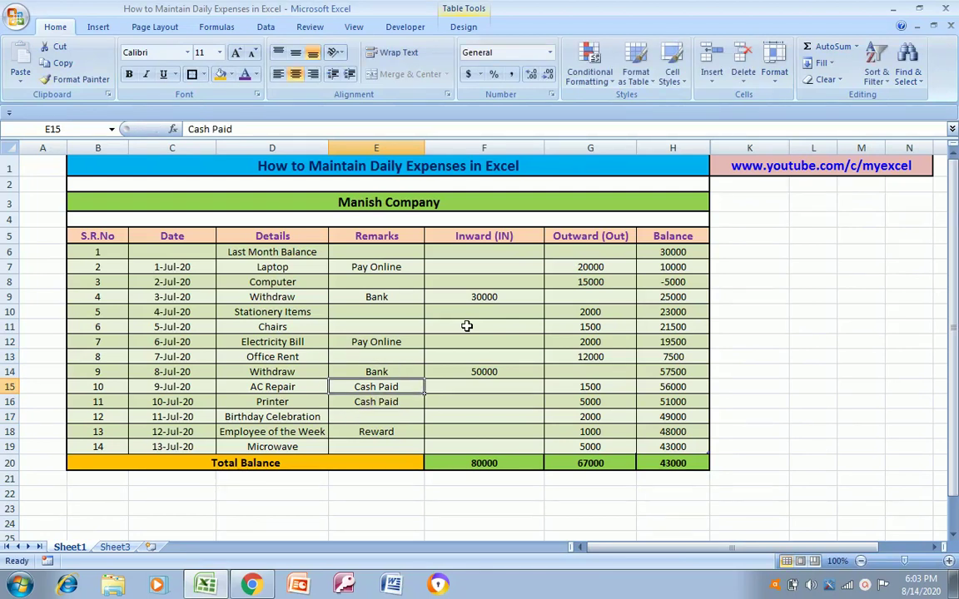
key(Up)
key(Up)
text(C)
key(Return)
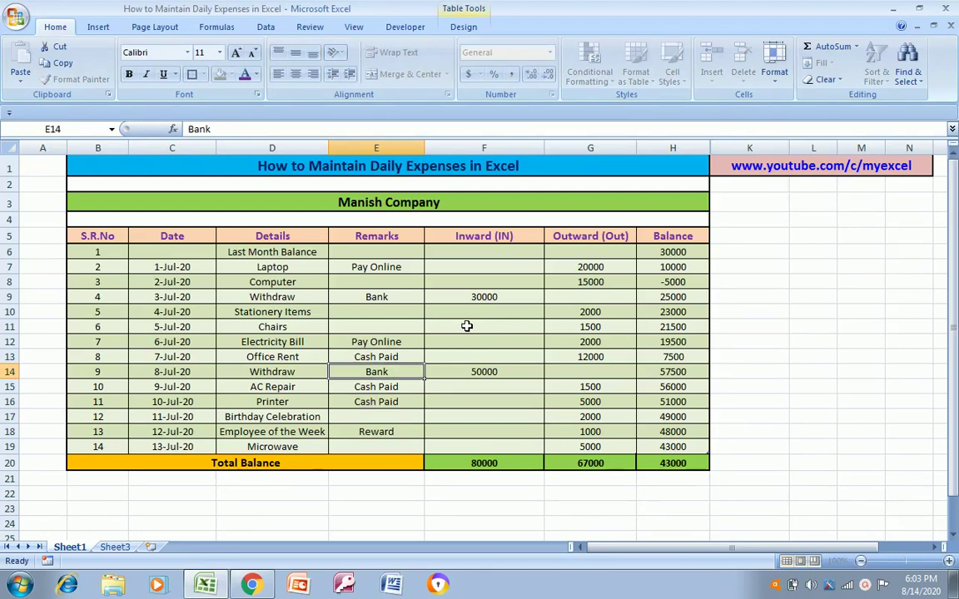
key(Down)
key(Up)
key(Right)
key(Down)
Clear the old totals from F20:H20 in the Total Balance row.
key(Down)
key(Down)
key(Down)
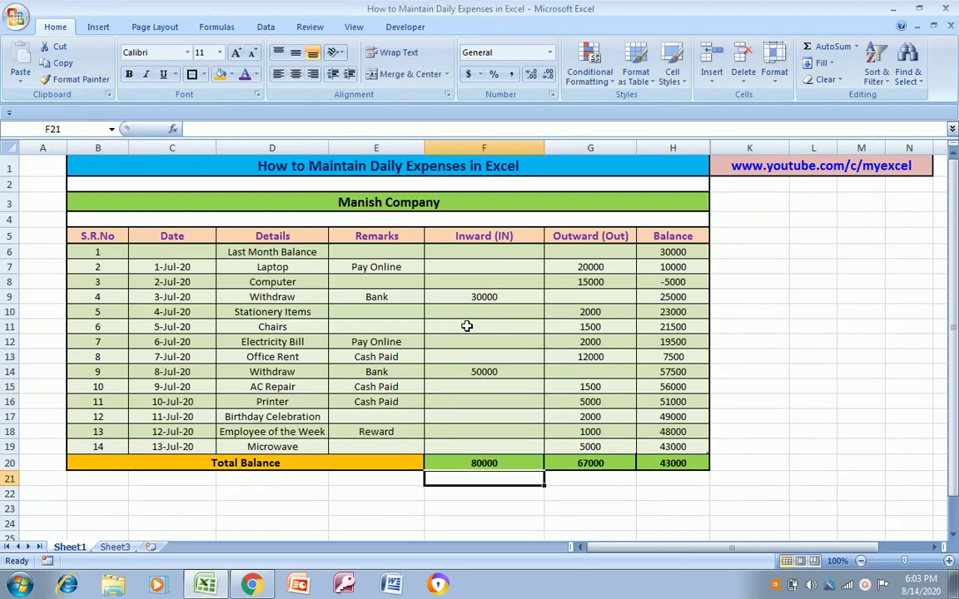
key(Up)
key(Down)
key(Up)
key(shift+Right)
key(shift+Right)
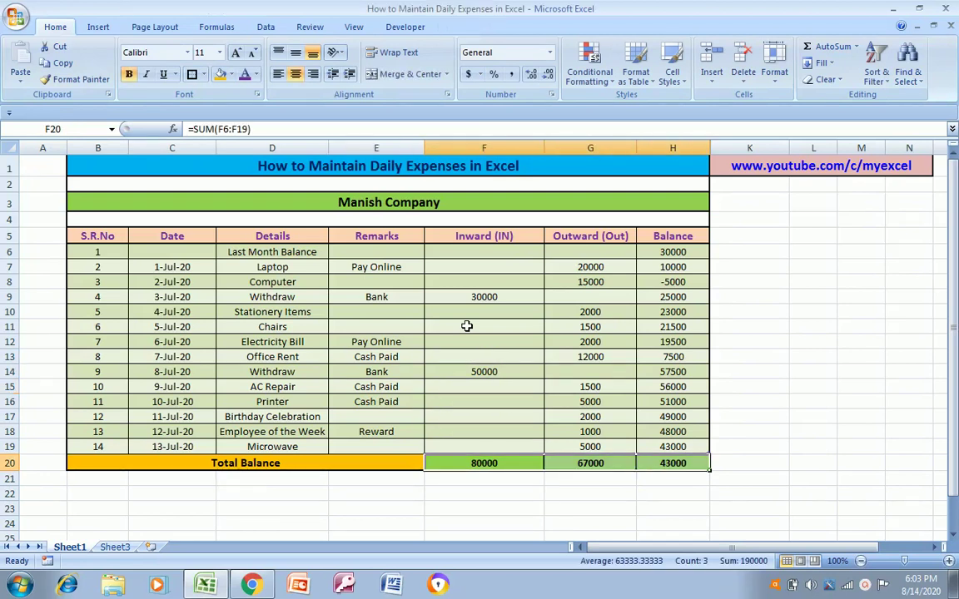
key(Delete)
Enter a SUM formula in F20 totalling the Inward column, showing 80000.
key(Up)
key(Up)
key(Up)
key(Up)
key(Up)
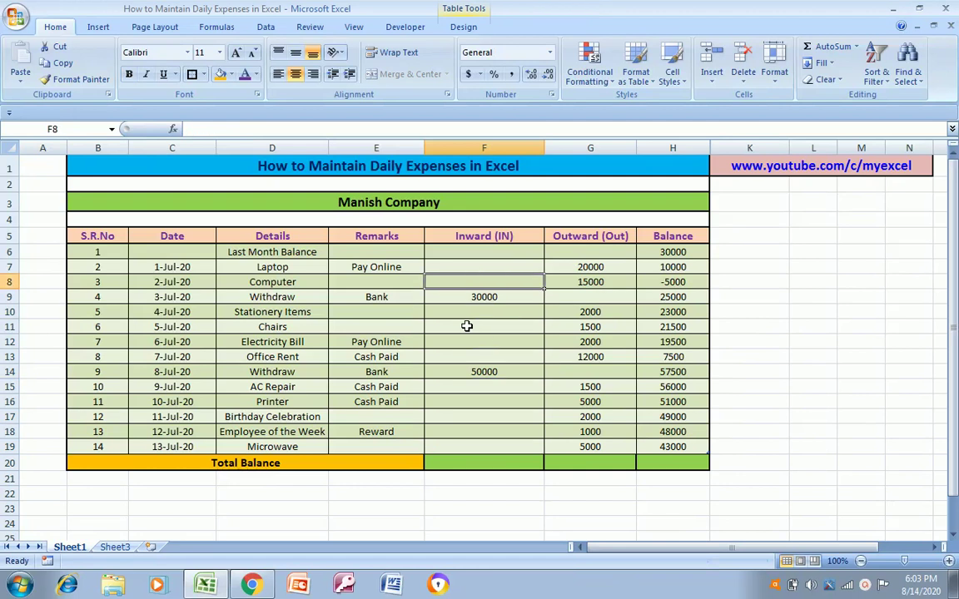
key(Up)
key(Up)
key(Down)
key(Down)
key(Down)
key(Down)
key(Down)
key(Down)
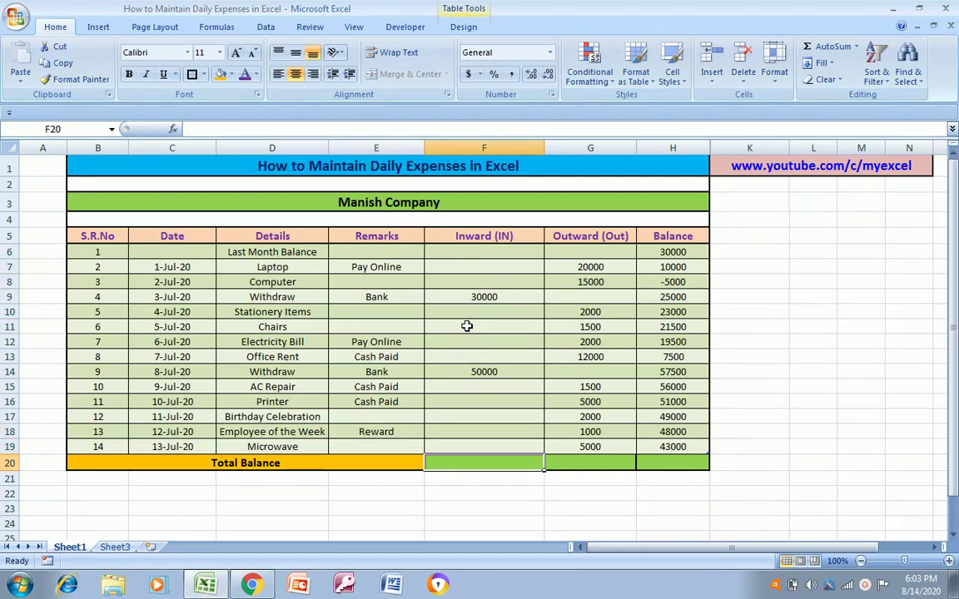
text(=sum)
key(Tab)
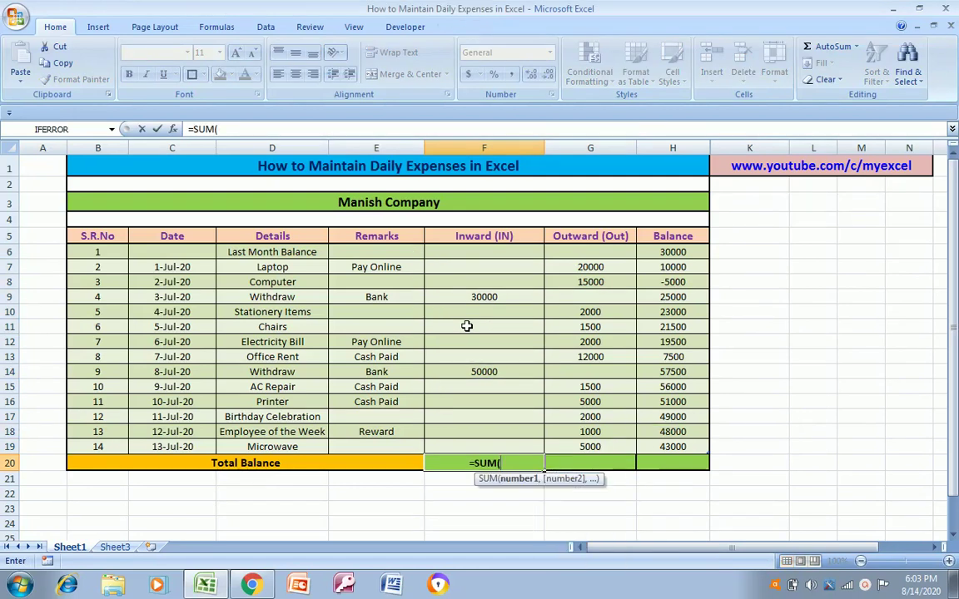
key(Up)
key(Up)
key(Up)
key(Up)
key(Up)
key(shift+Down)
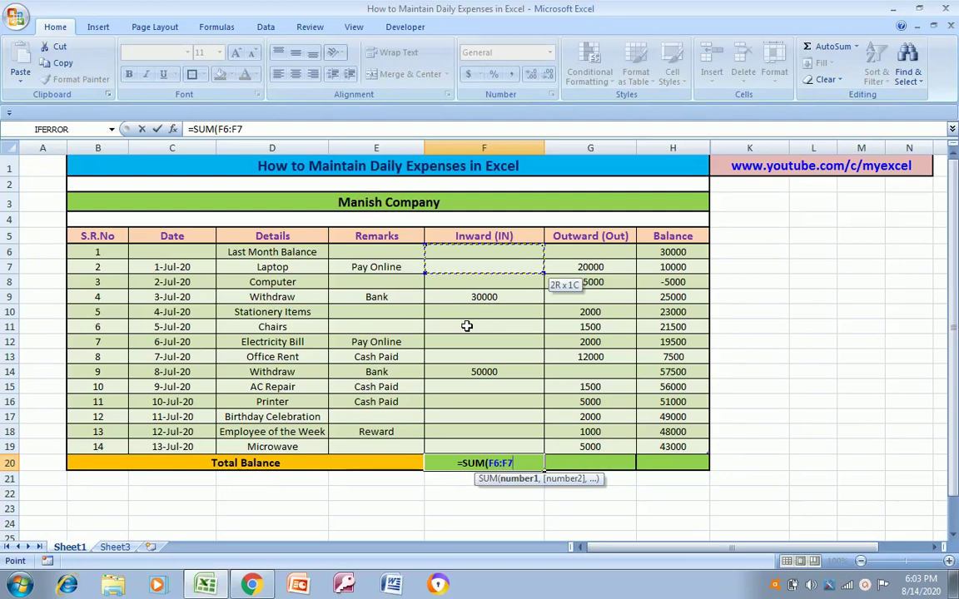
key(shift+Down)
key(shift+Down)
key(shift+Down)
key(shift+Down)
key(shift+Down)
key(Return)
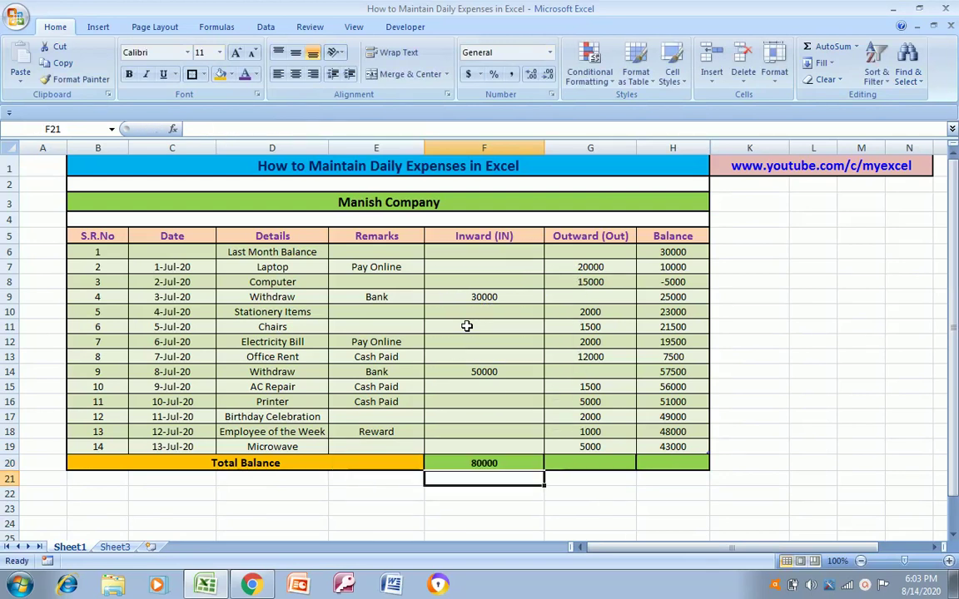
Copy the Inward total formula into the Outward total cell G20.
key(Up)
key(ctrl+c)
key(Right)
key(ctrl+v)
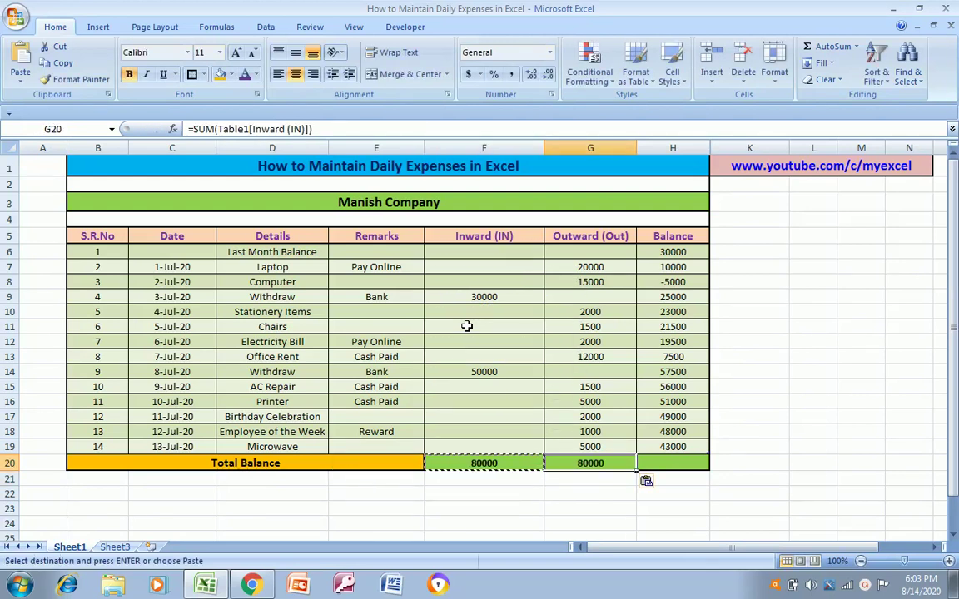
key(Escape)
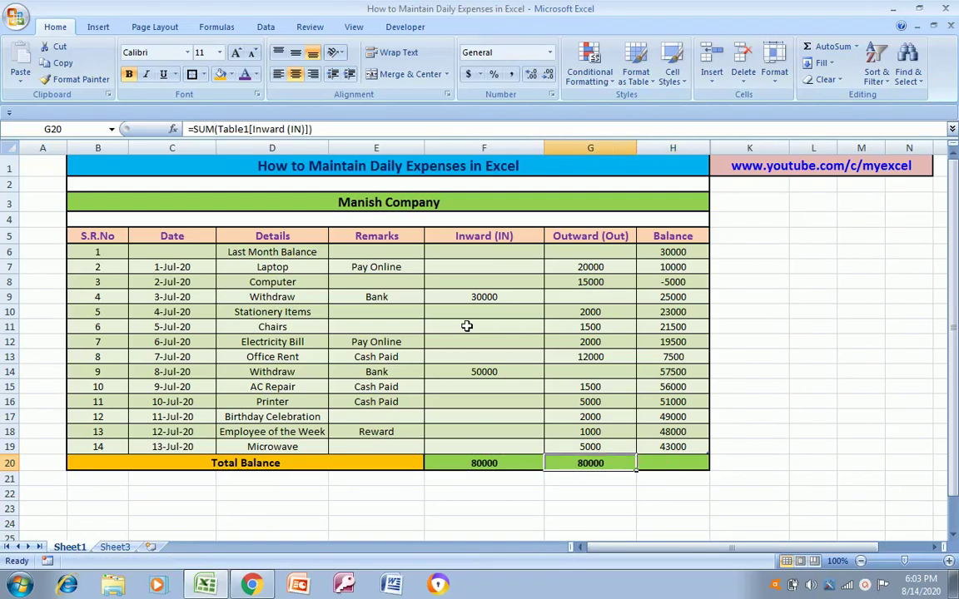
Select the Inward and Outward amounts to check their sums.
key(Left)
key(Up)
key(Up)
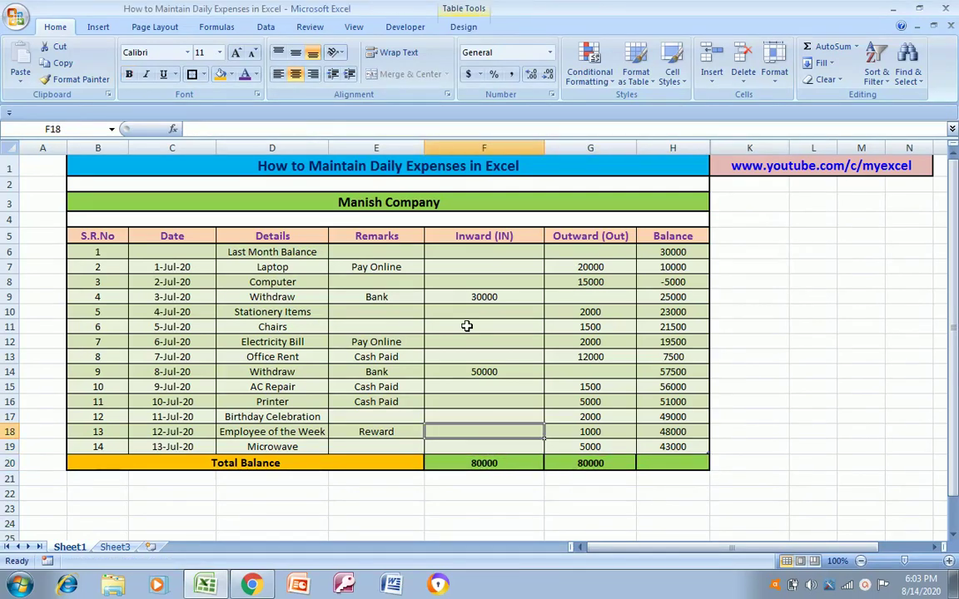
key(Up)
key(Up)
key(Up)
key(Down)
key(shift+Down)
key(shift+Down)
key(shift+Down)
key(shift+Down)
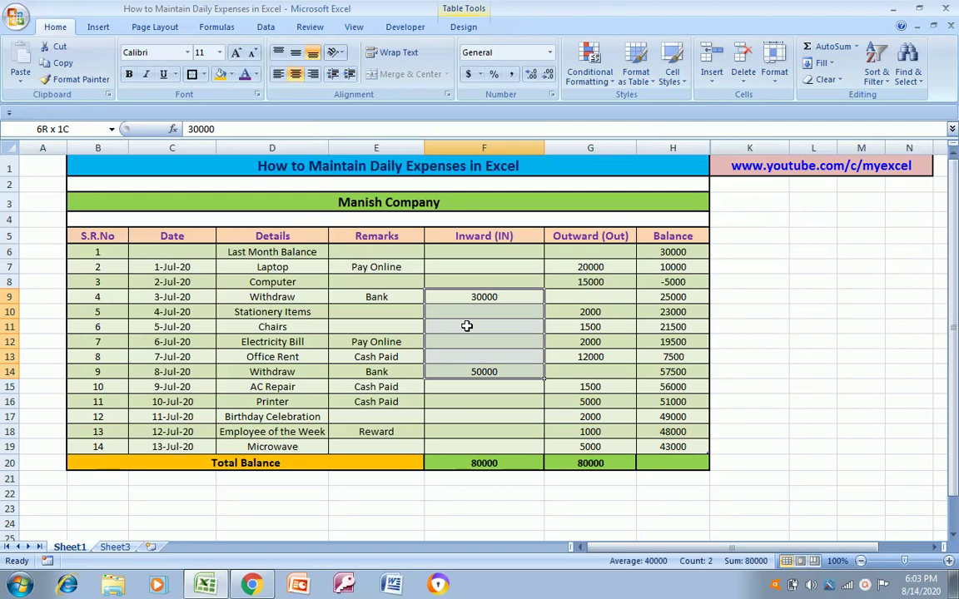
key(Right)
key(Up)
key(Up)
key(Down)
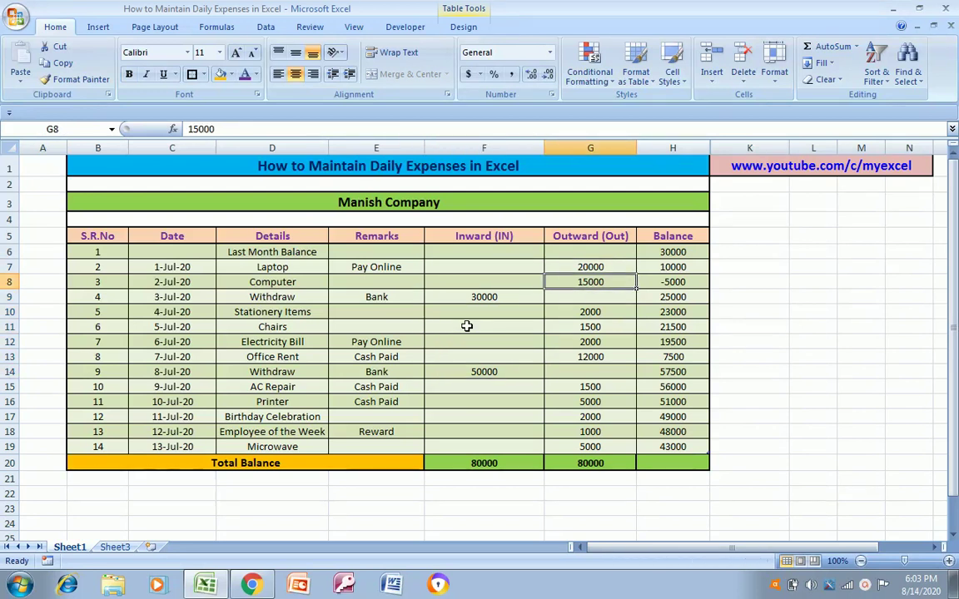
key(Up)
key(shift+Down)
key(shift+Down)
key(shift+Down)
key(shift+Down)
key(shift+Down)
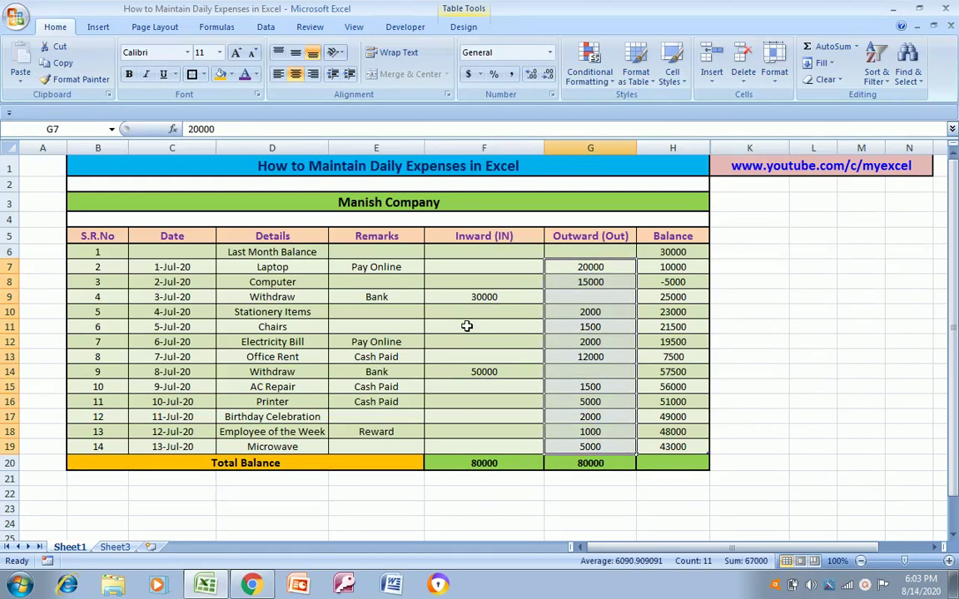
key(Down)
key(Down)
key(Down)
key(Down)
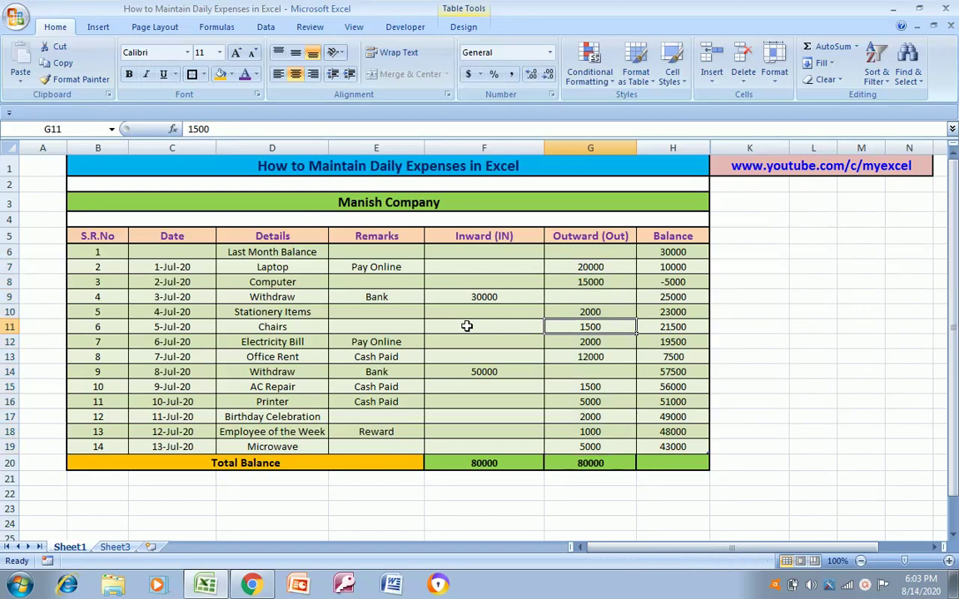
key(Down)
key(Down)
key(Down)
key(Down)
key(Down)
key(Down)
key(Down)
key(Down)
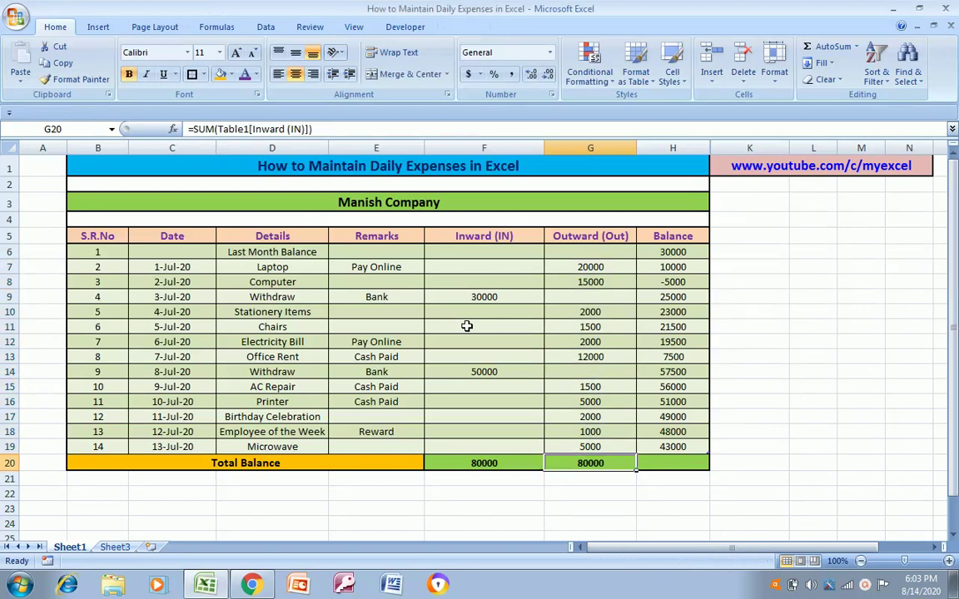
Replace the Outward total with =SUM(G7:G19), giving 67000.
key(Delete)
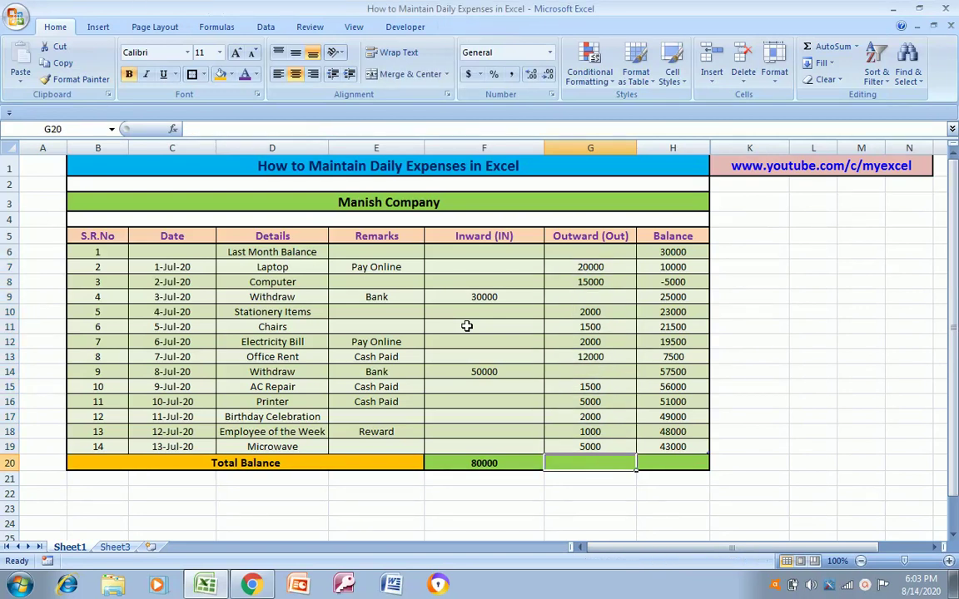
key(Down)
key(Up)
text(=SUM()
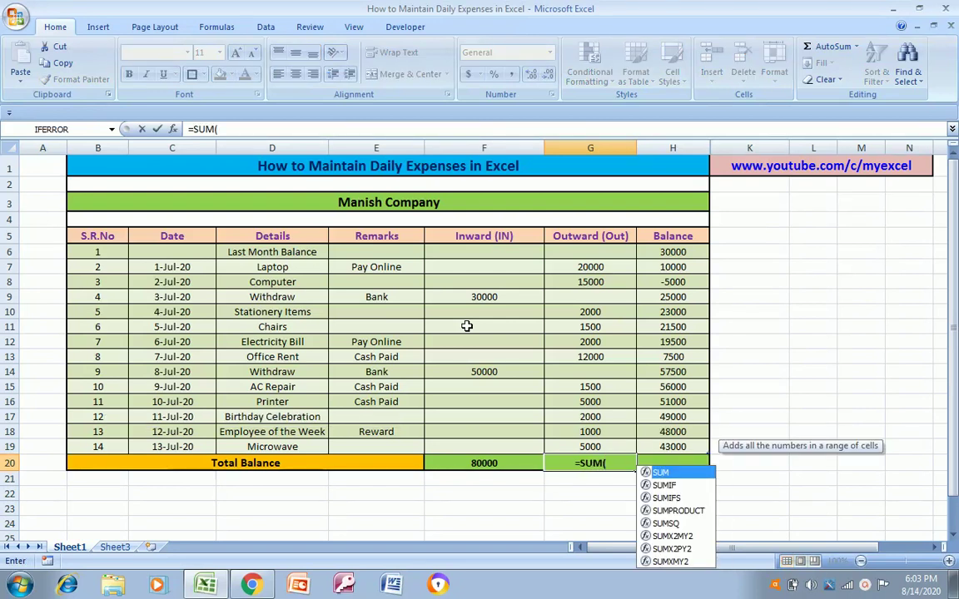
key(Up)
key(Up)
key(Up)
key(Up)
key(Up)
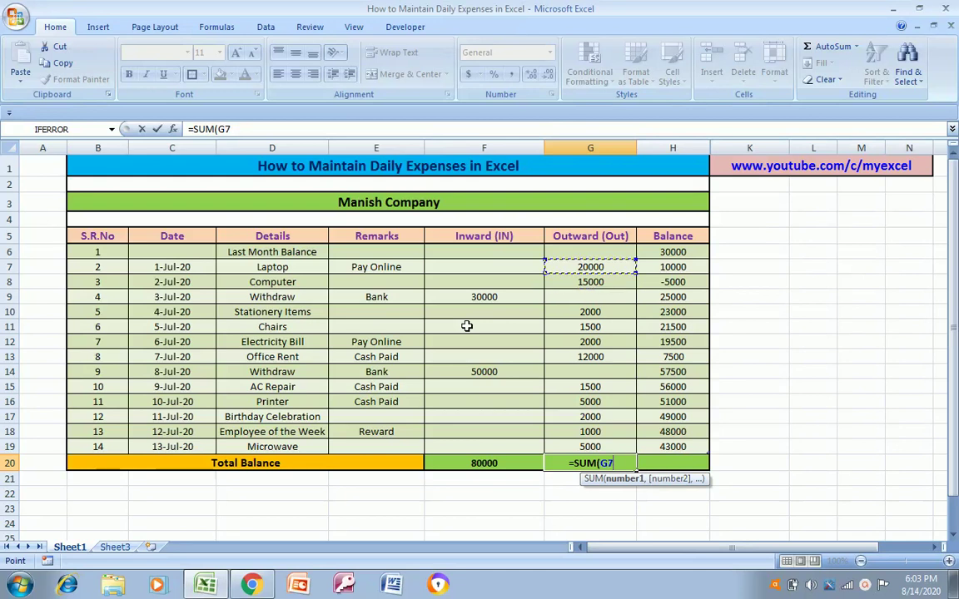
key(shift+Down)
key(shift+Down)
key(shift+Down)
key(shift+Down)
key(shift+Down)
key(shift+Down)
key(Return)
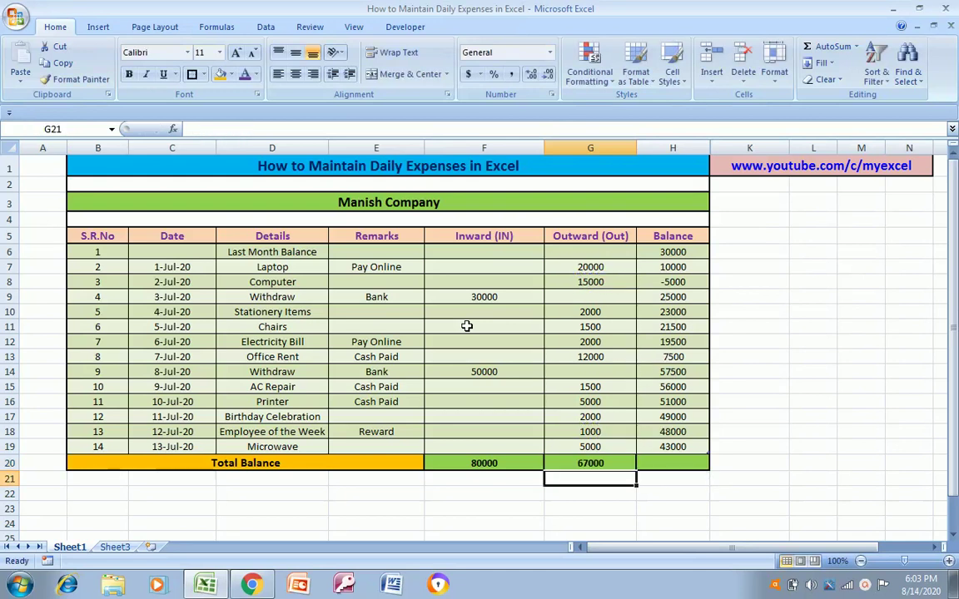
key(Up)
key(Right)
key(Right)
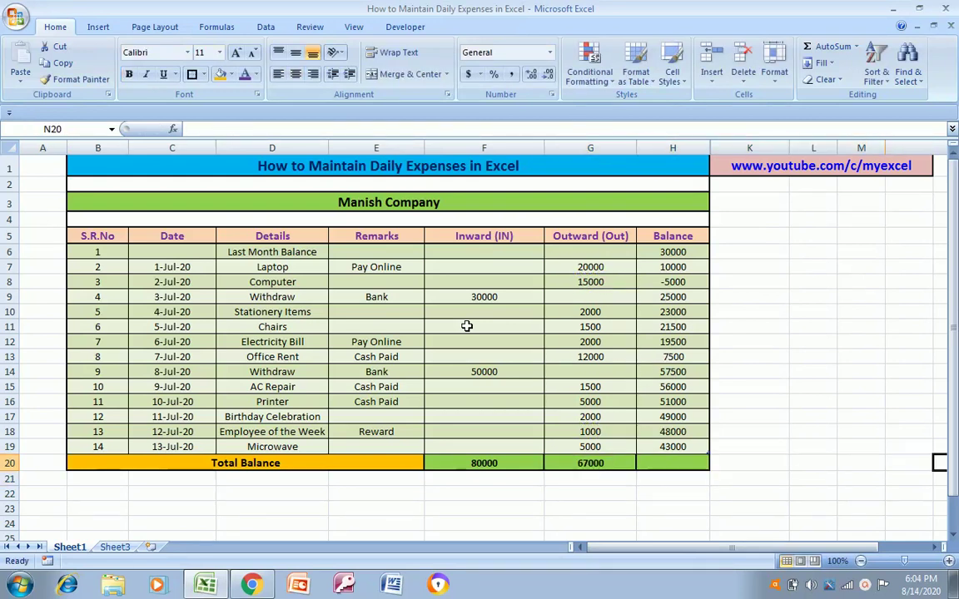
key(Right)
key(Right)
key(Right)
Check the last entry's running balance and go to the Balance total cell H20.
key(Left)
key(Left)
key(Left)
key(Left)
key(Left)
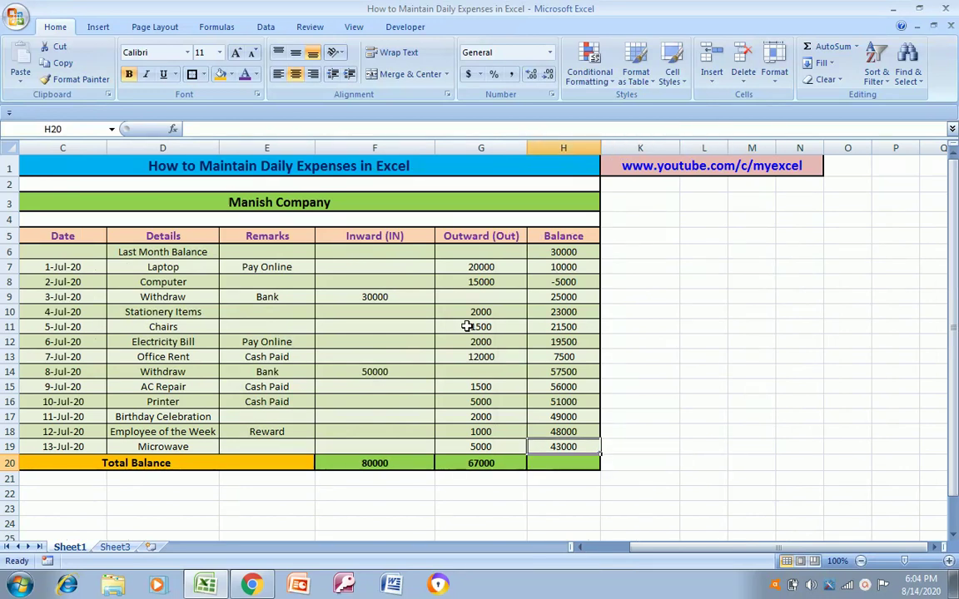
key(Up)
key(Left)
key(Left)
key(Left)
key(Left)
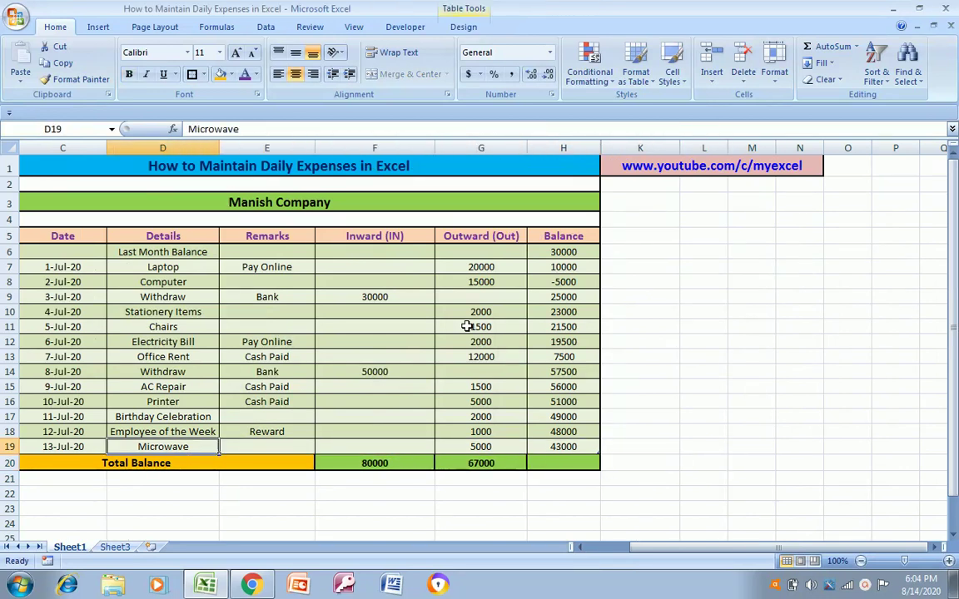
key(Left)
key(Right)
key(Right)
key(Right)
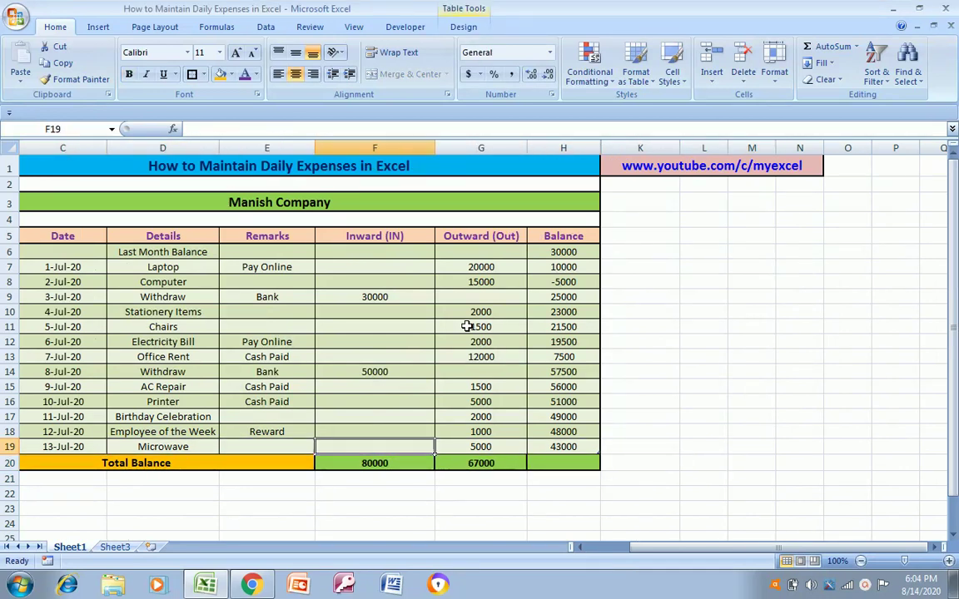
key(Right)
key(Right)
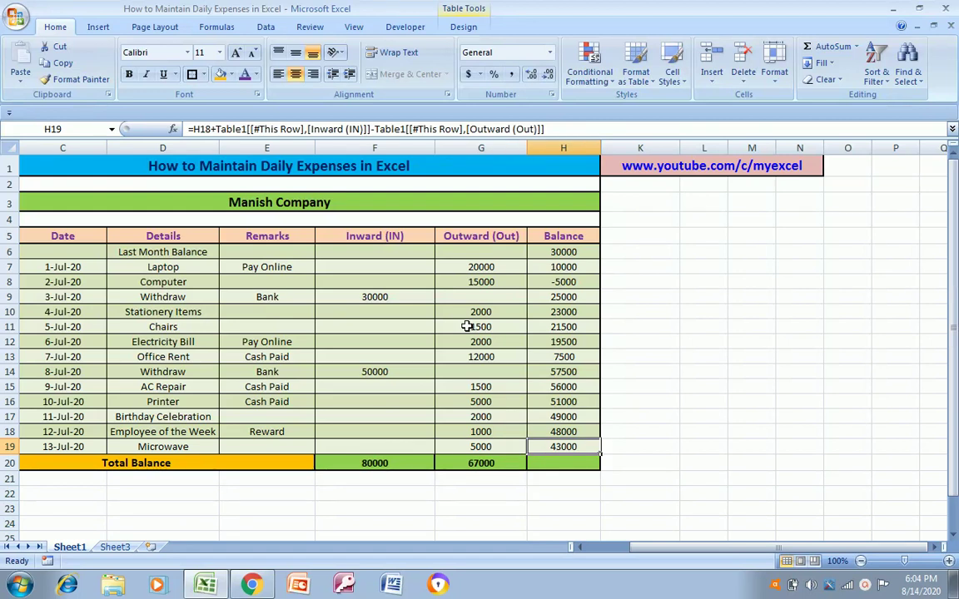
key(Down)
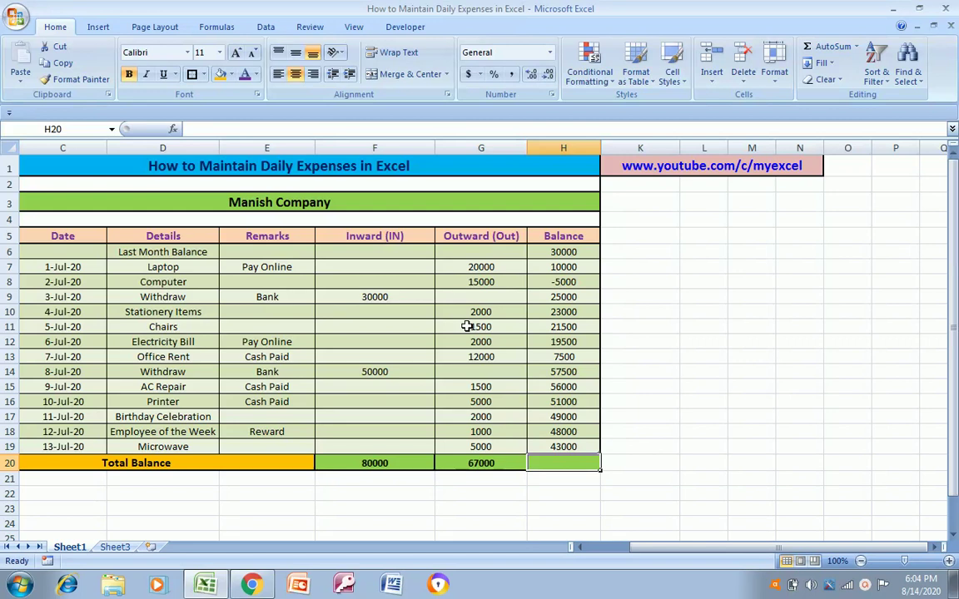
Enter =F20+H6-G20 in H20 so the Total Balance shows 43000.
text(=)
key(Left)
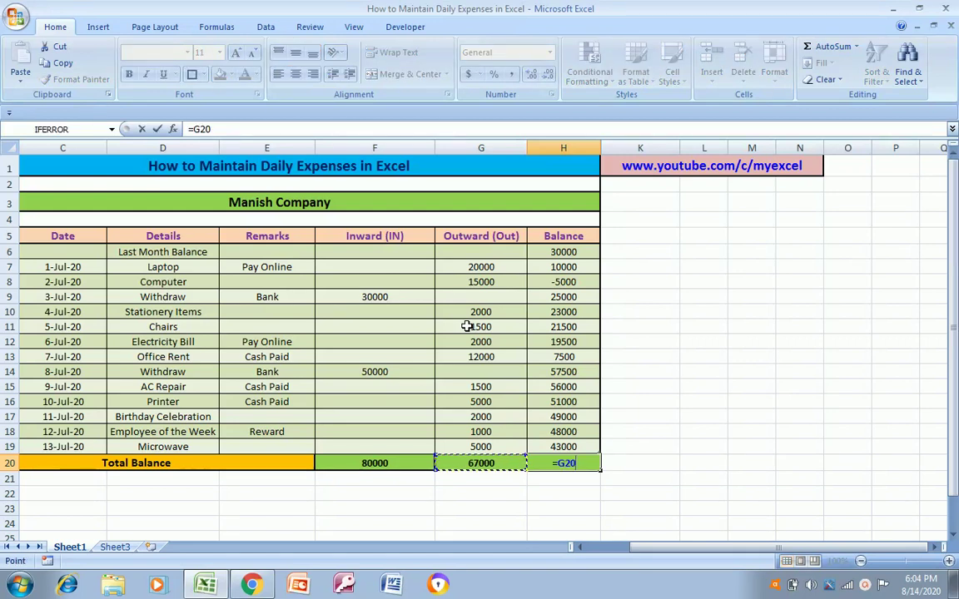
key(Left)
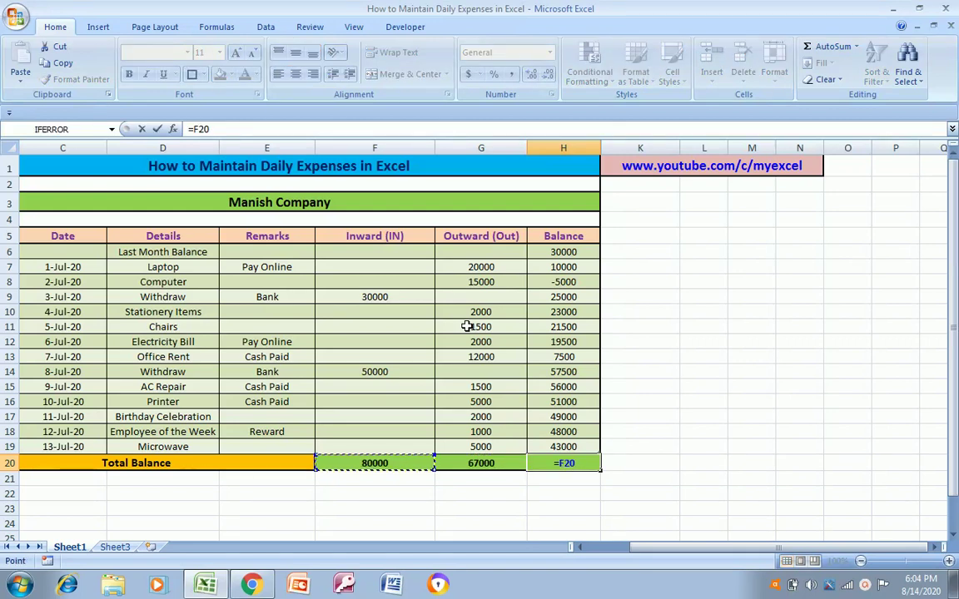
text(+)
key(Up)
key(Up)
key(Up)
key(Up)
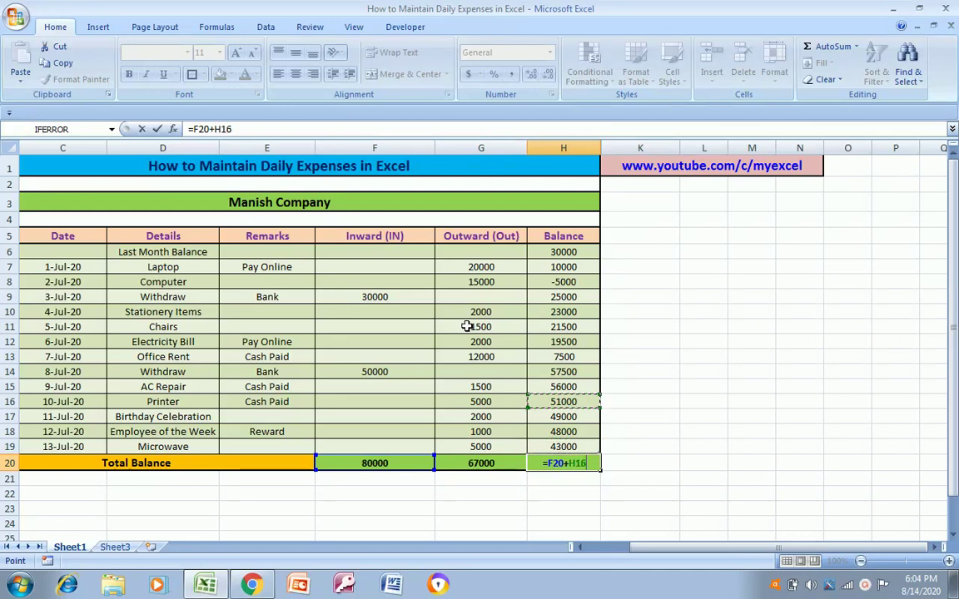
key(Up)
key(Up)
key(Up)
key(Up)
key(Up)
key(Up)
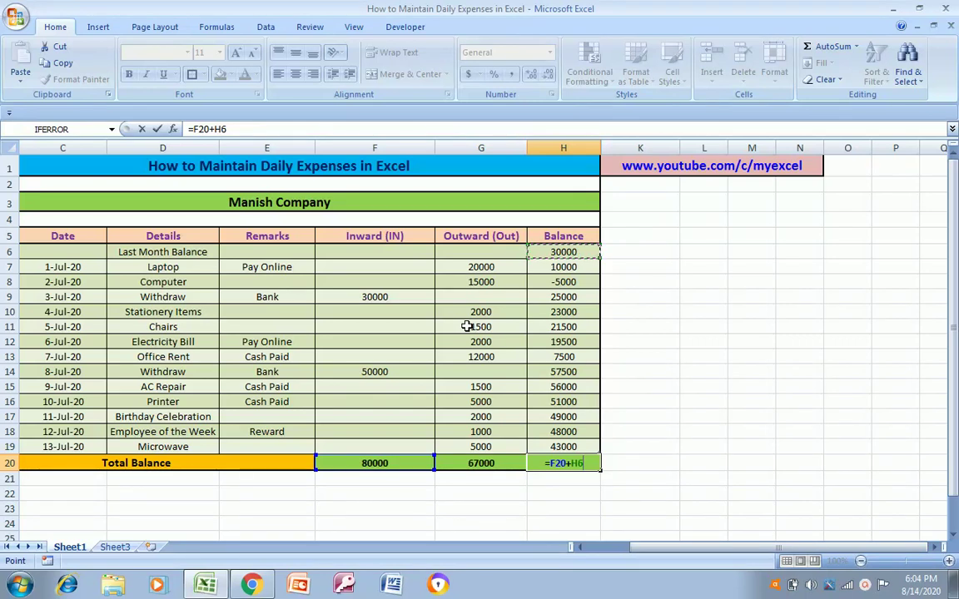
text(-)
key(Left)
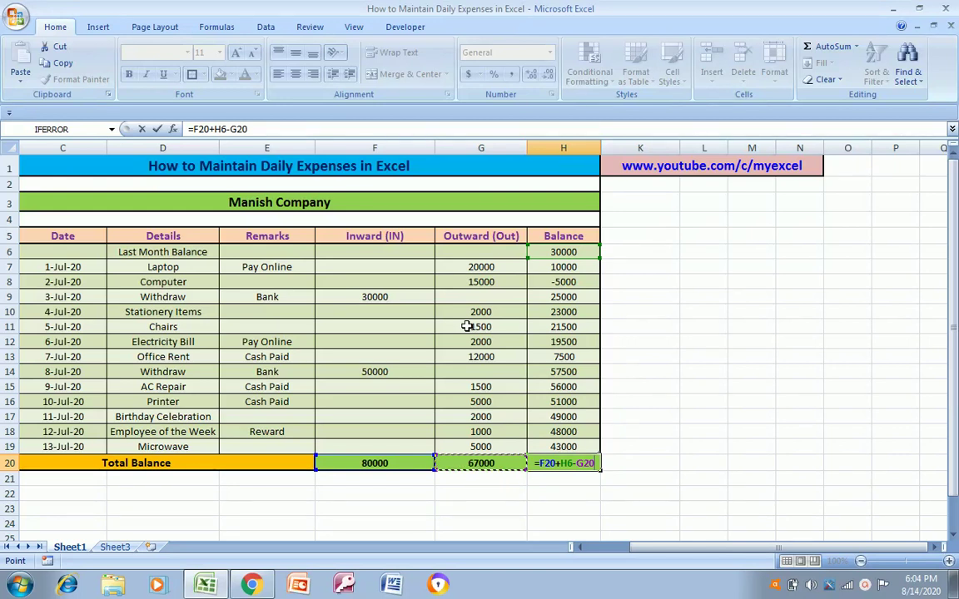
key(Return)
key(Up)
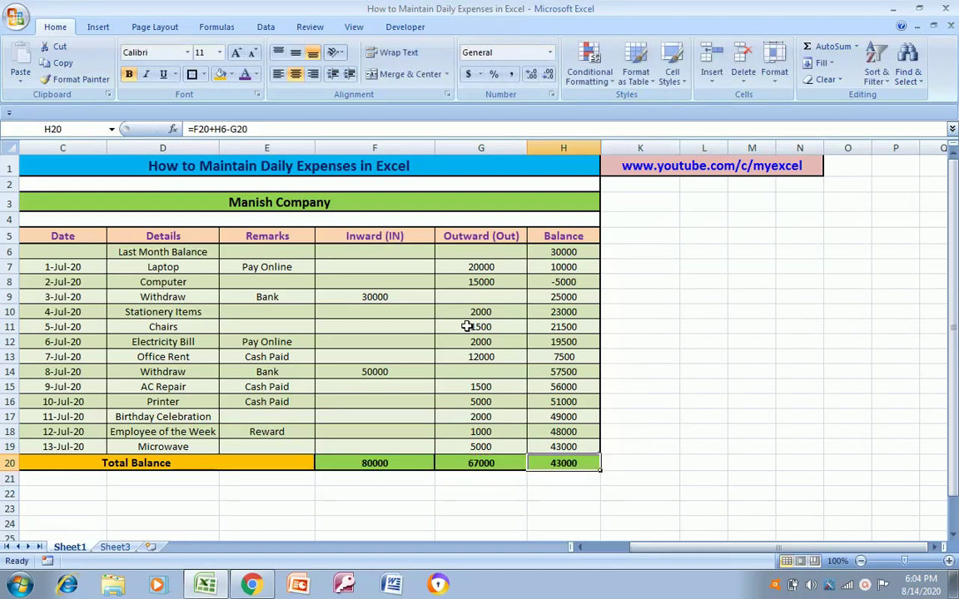
key(Left)
key(Left)
key(Left)
key(Right)
key(Right)
key(Right)
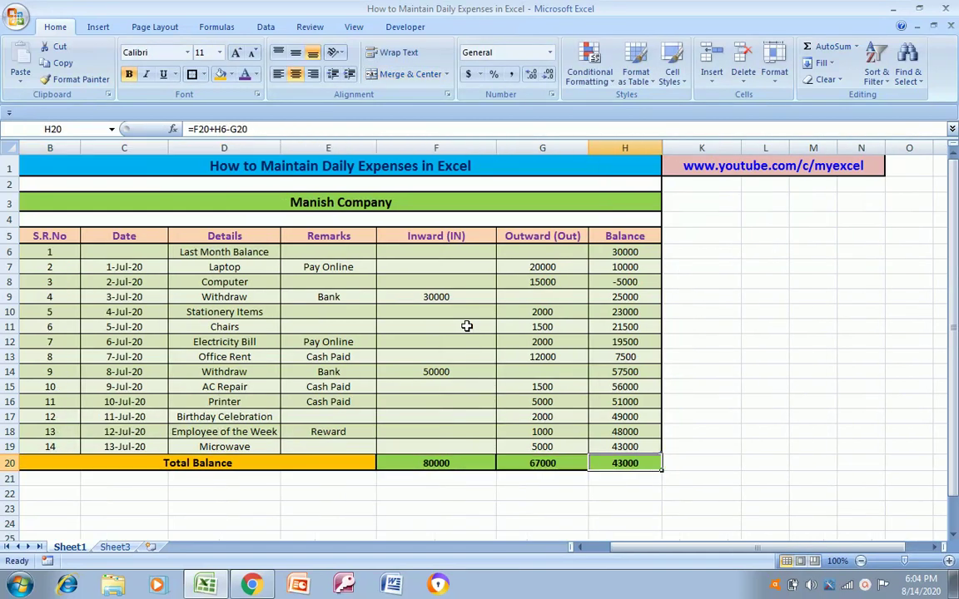
key(Right)
key(Right)
key(Right)
key(Right)
key(Left)
key(Left)
key(Left)
key(Left)
key(Up)
key(Down)
key(Up)
key(Down)
key(Left)
key(Right)
key(Right)
key(Left)
key(Up)
key(Up)
key(Up)
key(Up)
key(Up)
key(Up)
key(Up)
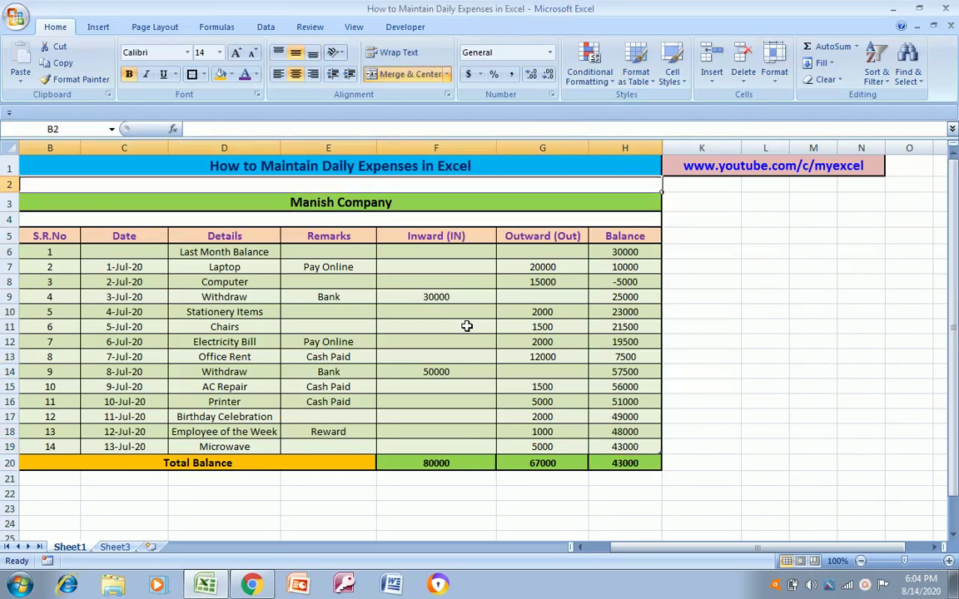
key(Down)
key(Down)
key(Left)
key(Up)
key(Right)
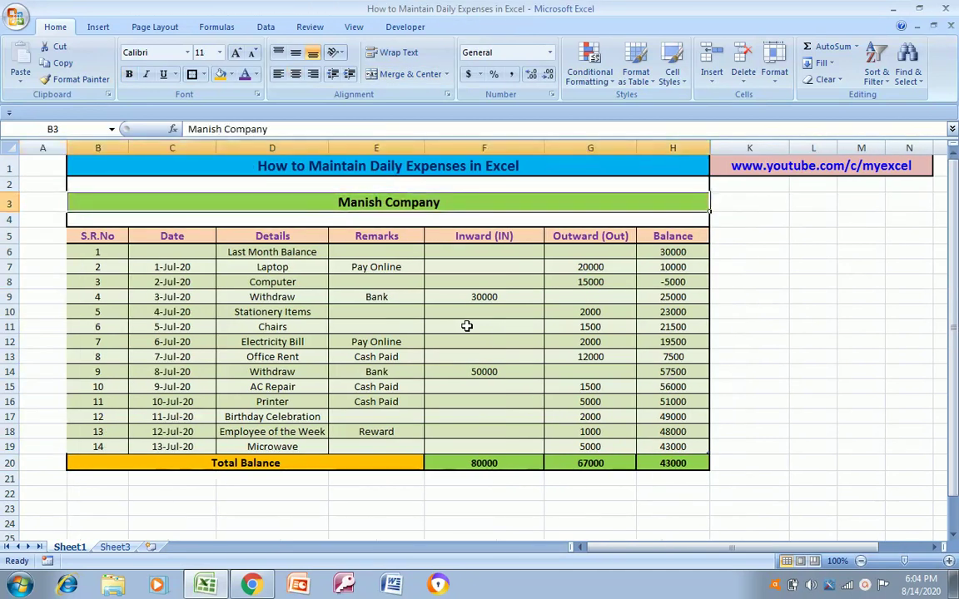
key(Down)
key(Down)
key(Right)
key(Right)
key(Right)
key(Right)
key(Right)
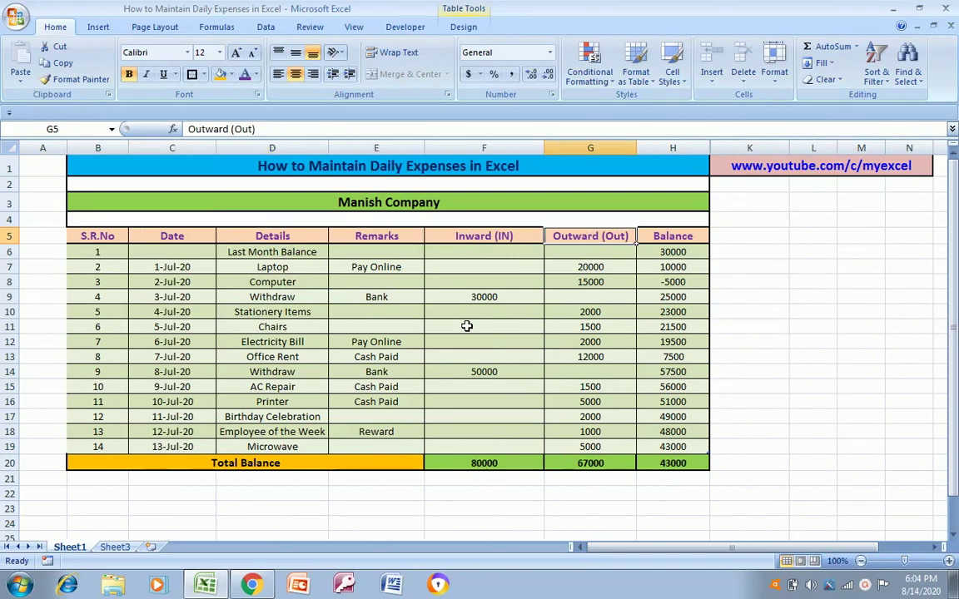
key(Right)
key(Right)
key(Right)
key(Right)
key(Right)
key(Right)
key(Left)
key(Left)
key(Left)
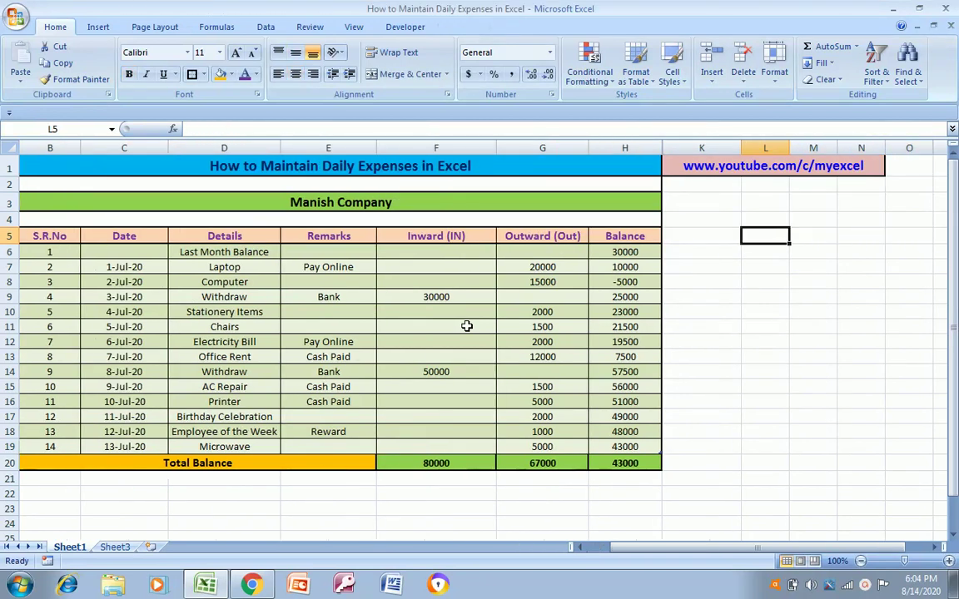
key(Left)
key(Left)
key(Left)
key(Right)
key(Left)
key(Left)
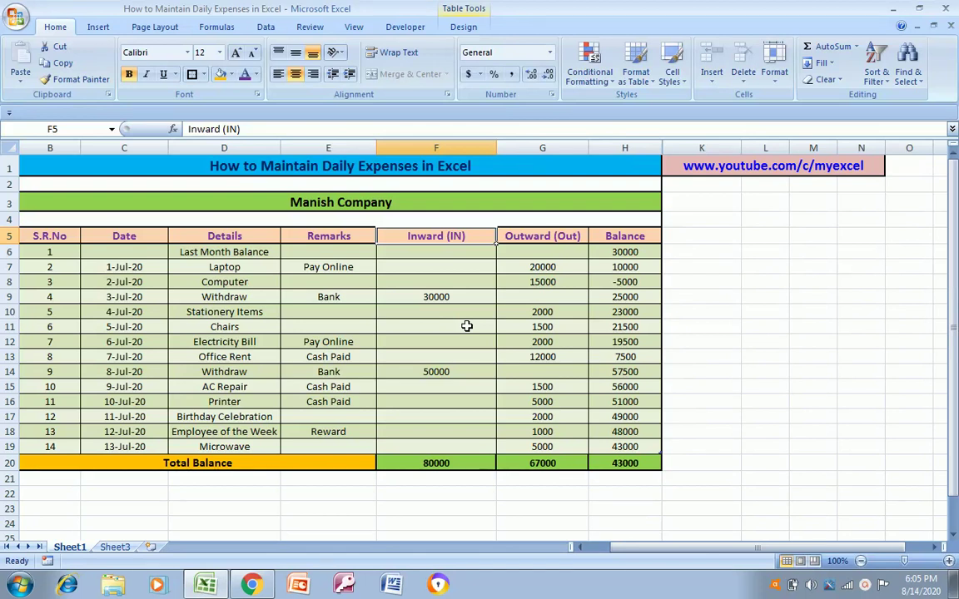
key(Down)
key(Right)
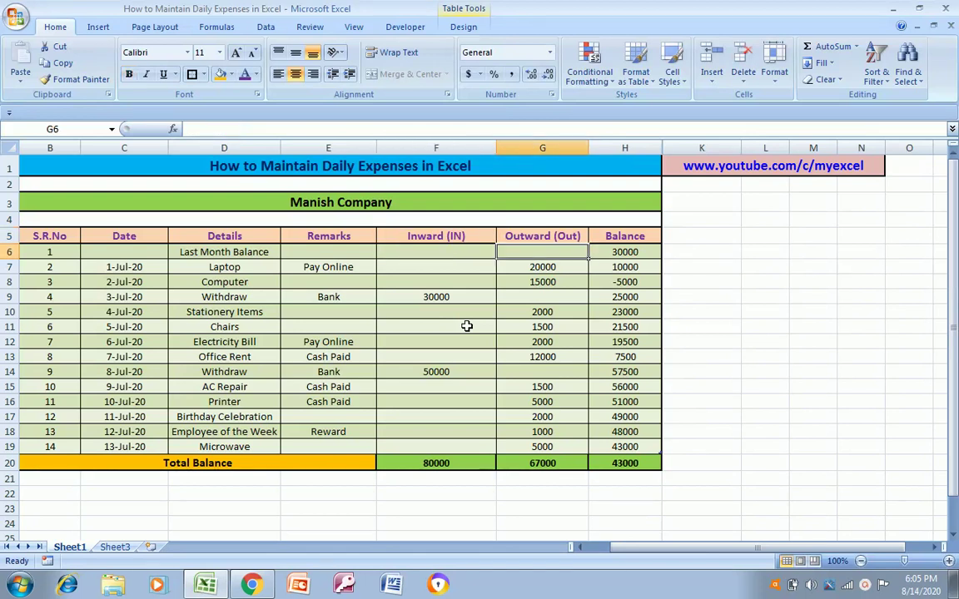
key(Left)
key(Left)
key(Left)
key(Down)
key(Down)
key(Down)
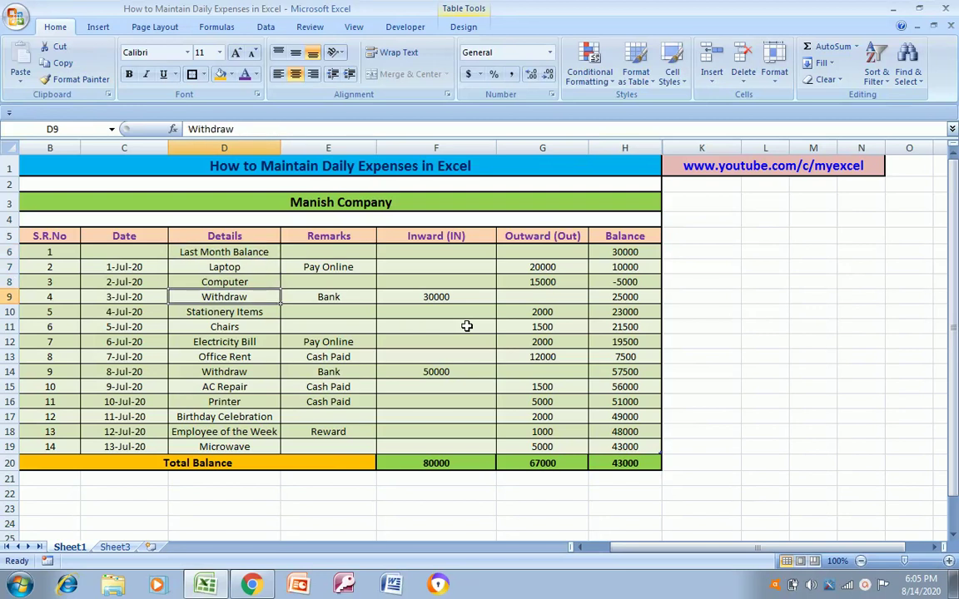
key(Down)
key(Down)
key(Down)
key(Down)
key(Down)
key(Right)
key(Up)
key(Up)
key(Up)
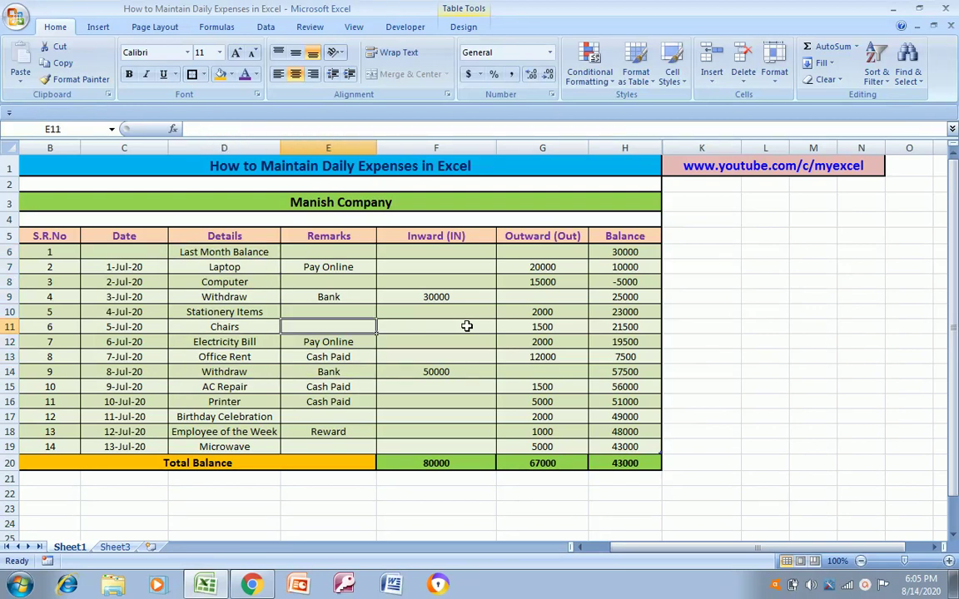
key(Up)
key(Up)
key(Up)
key(Up)
key(Left)
key(Left)
key(Right)
key(Down)
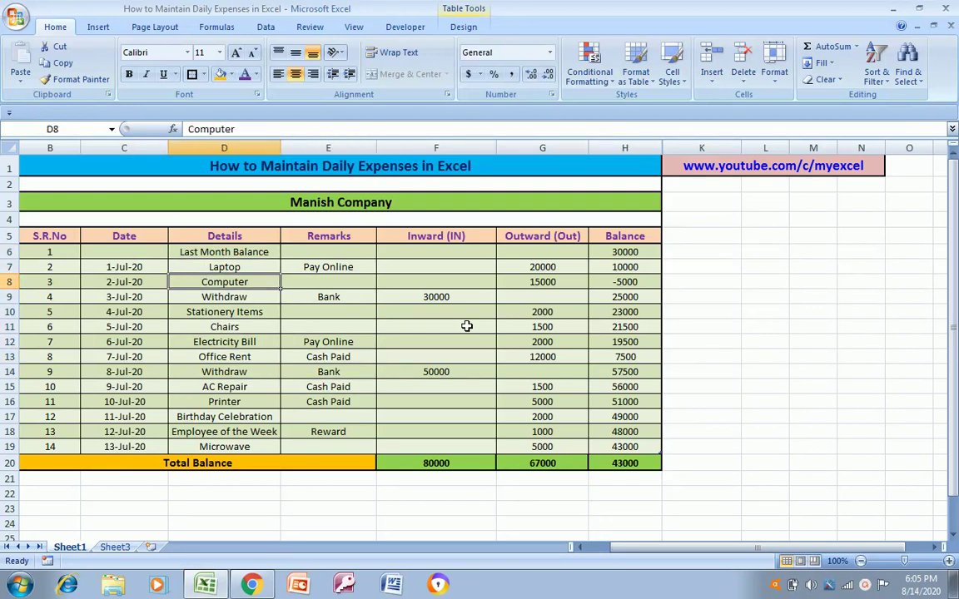
key(Down)
key(Down)
key(Down)
key(Up)
key(Up)
key(Up)
key(Up)
key(Right)
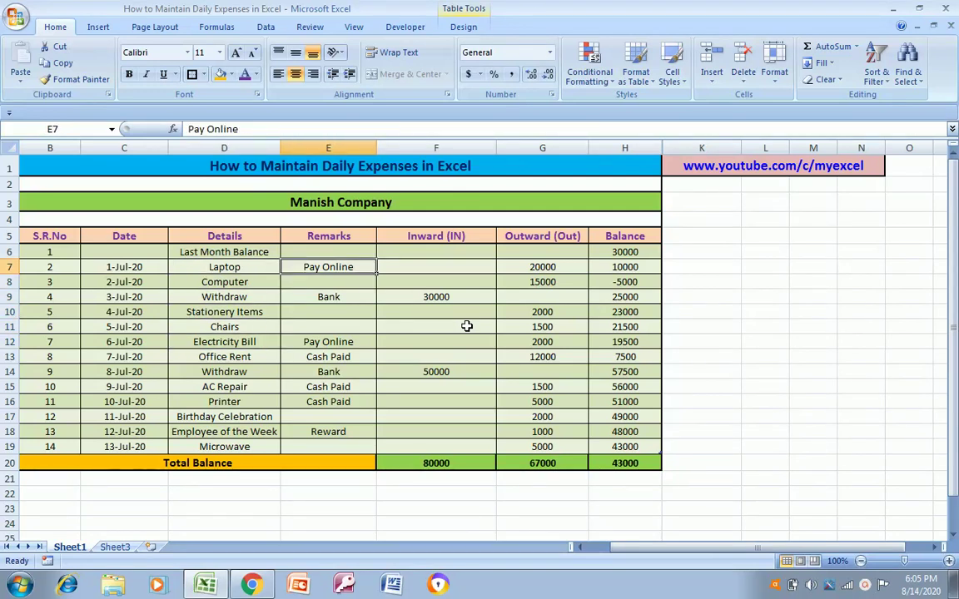
key(Right)
key(Up)
key(Up)
key(Down)
key(Down)
key(Down)
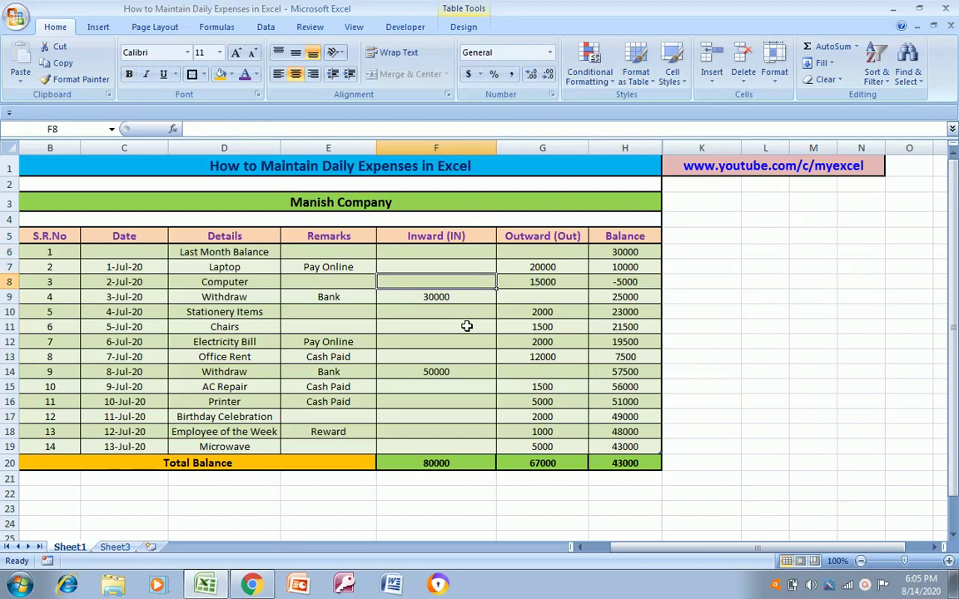
key(Down)
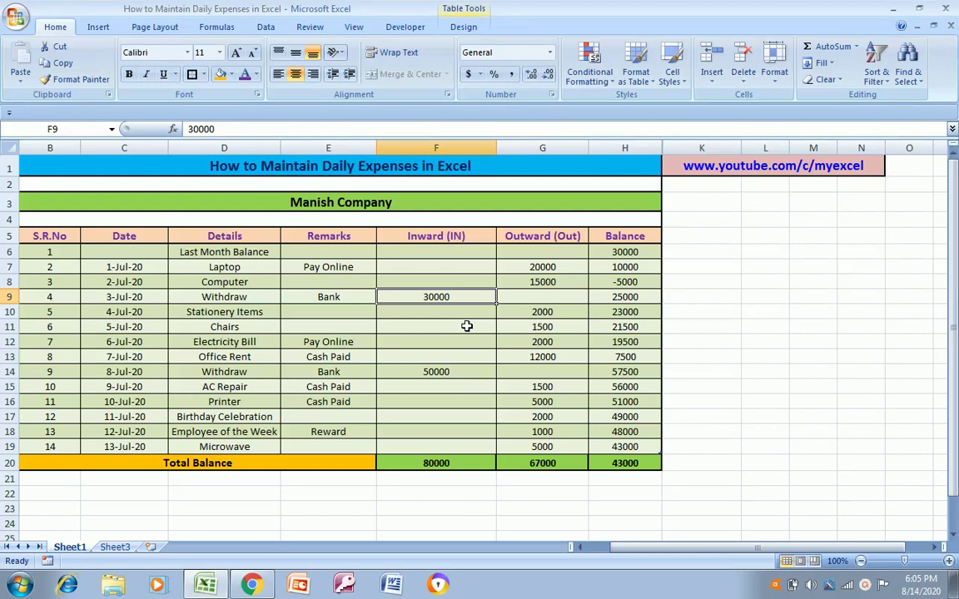
key(Up)
key(Up)
key(Up)
key(Right)
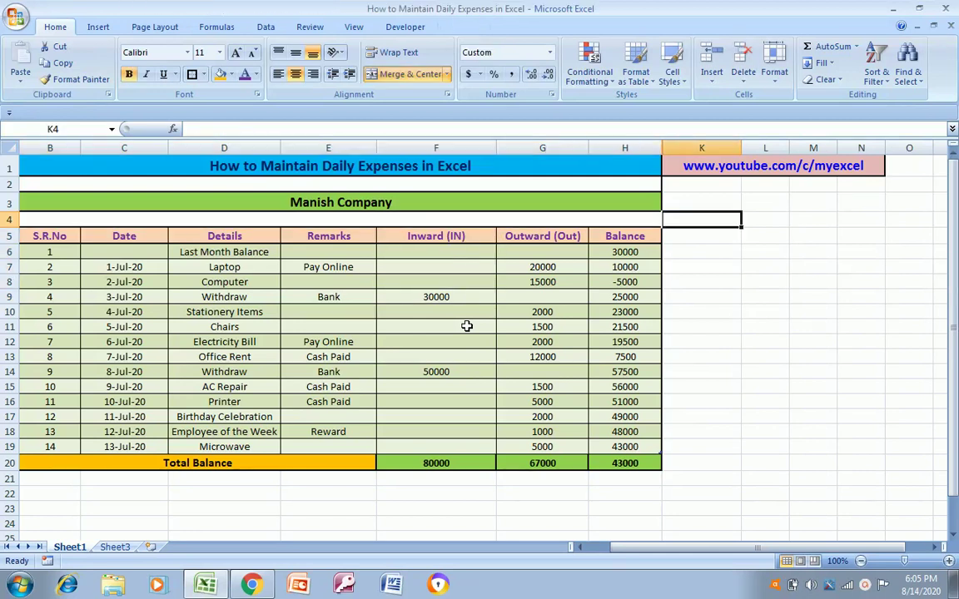
key(Down)
key(Down)
key(Left)
key(Left)
key(Down)
key(Down)
key(Down)
key(Down)
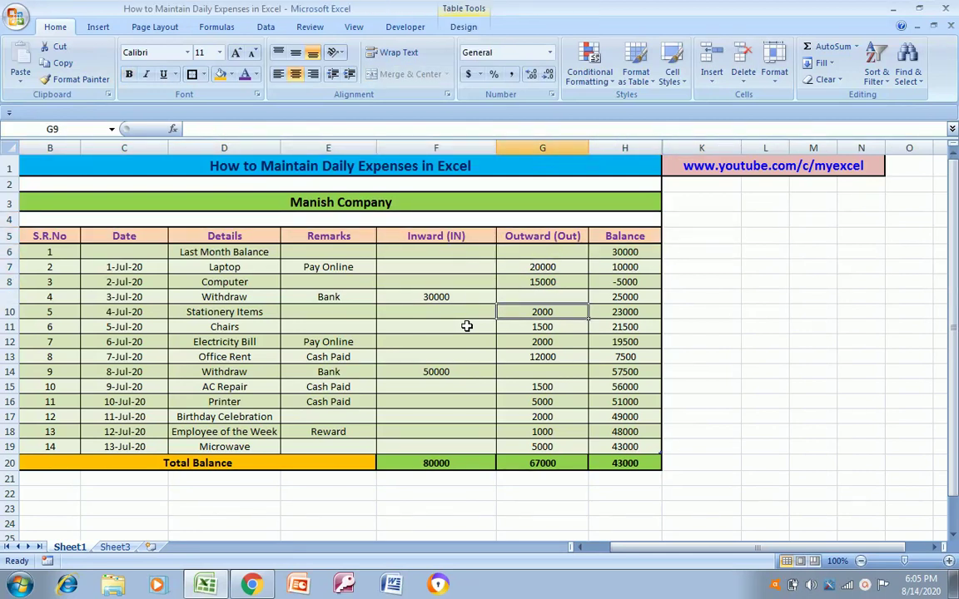
key(Down)
key(Down)
key(Down)
key(Up)
key(Up)
key(Up)
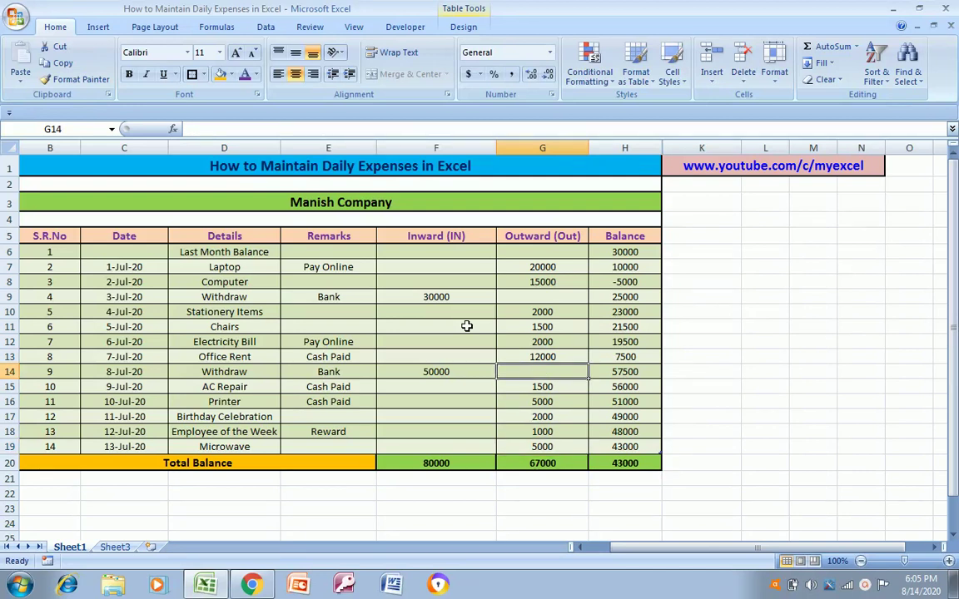
key(Up)
key(Up)
key(Up)
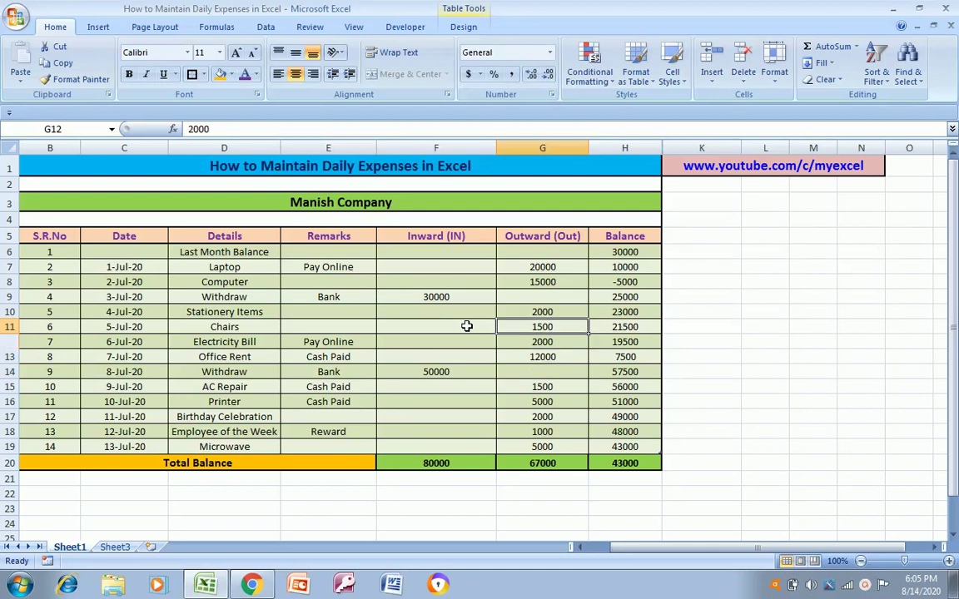
key(Up)
key(Up)
key(Up)
key(Up)
key(Up)
key(Right)
key(Down)
key(Left)
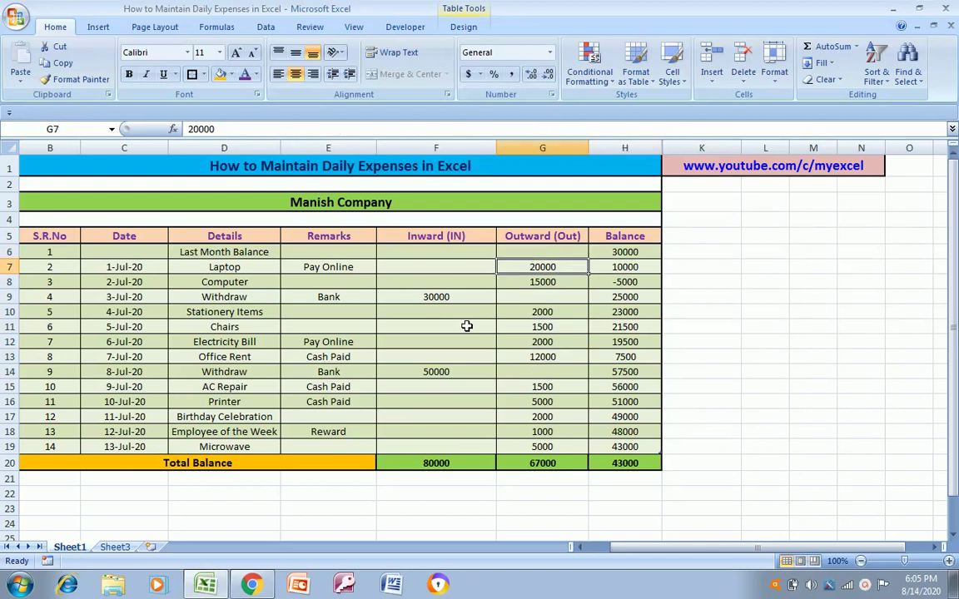
key(Right)
key(Up)
key(Left)
key(Down)
key(Down)
key(Left)
key(Right)
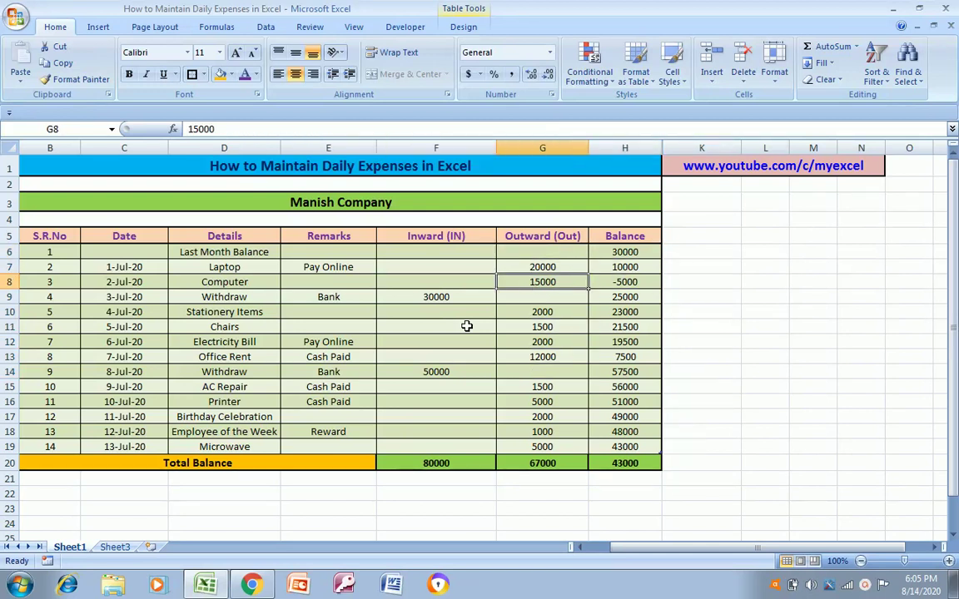
key(Down)
key(Down)
key(Down)
key(Right)
key(Down)
key(Down)
key(Left)
key(Left)
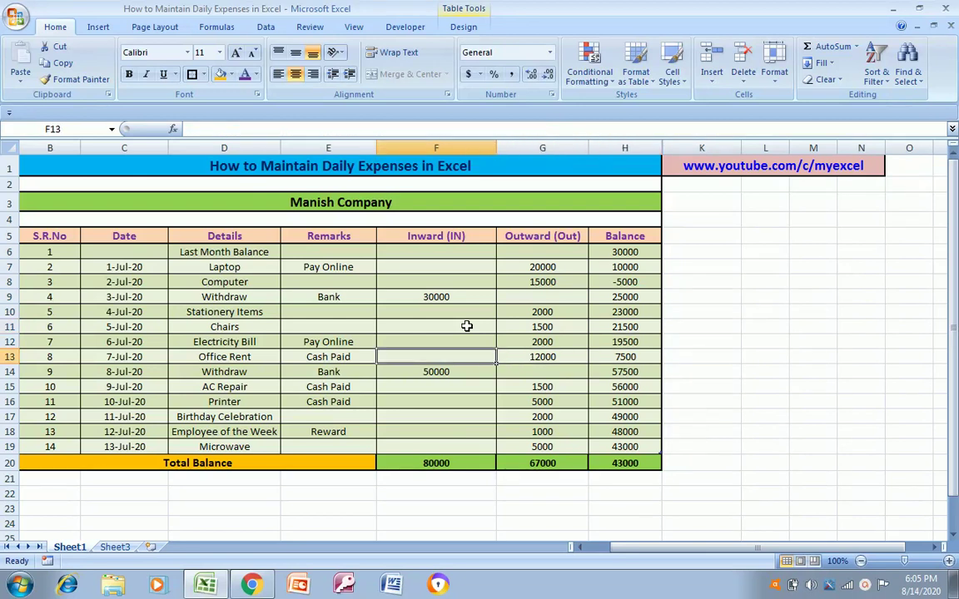
key(Right)
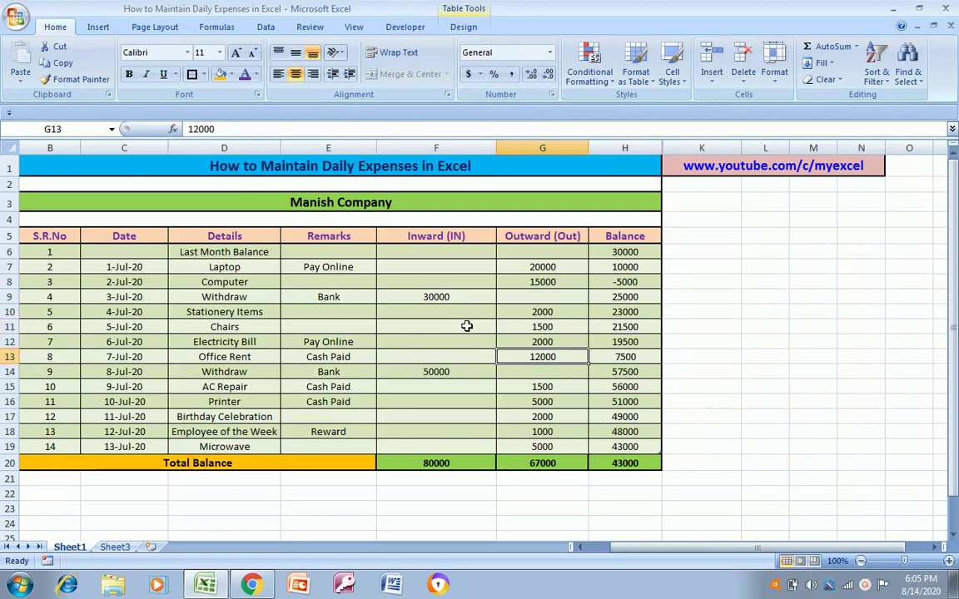
key(Right)
key(Down)
key(Down)
key(Down)
key(Down)
key(Down)
key(Down)
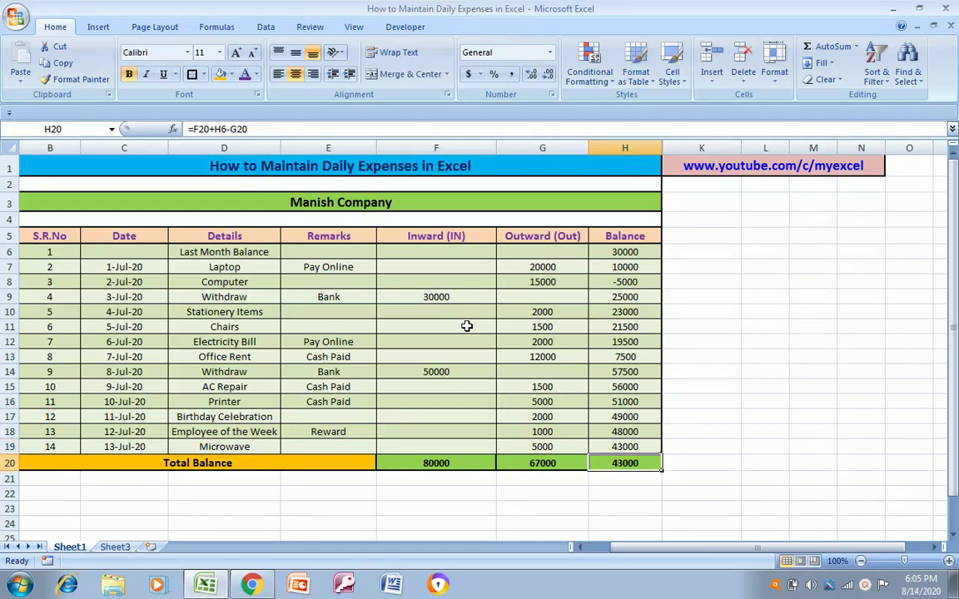
key(Right)
key(Left)
key(Up)
key(Left)
key(Left)
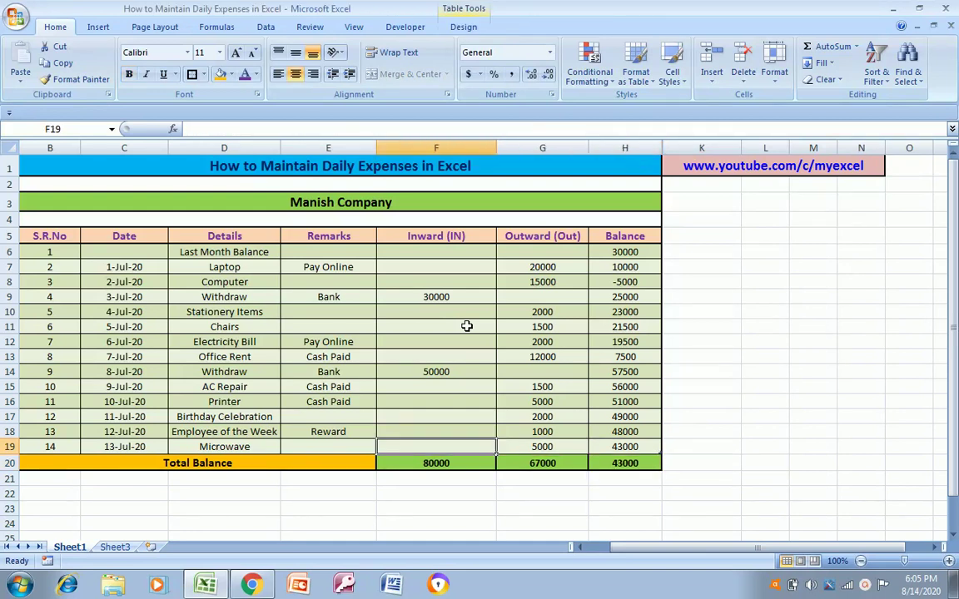
key(Left)
key(Left)
key(Left)
key(Left)
key(Left)
key(Right)
key(Up)
key(Up)
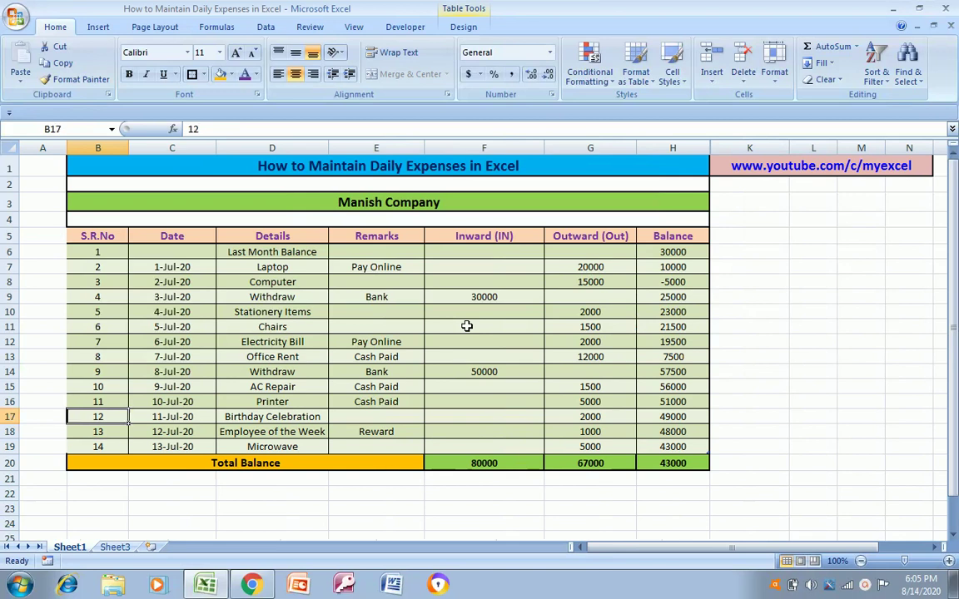
key(Up)
key(Up)
key(Up)
key(Up)
key(Up)
key(Down)
key(Down)
key(Down)
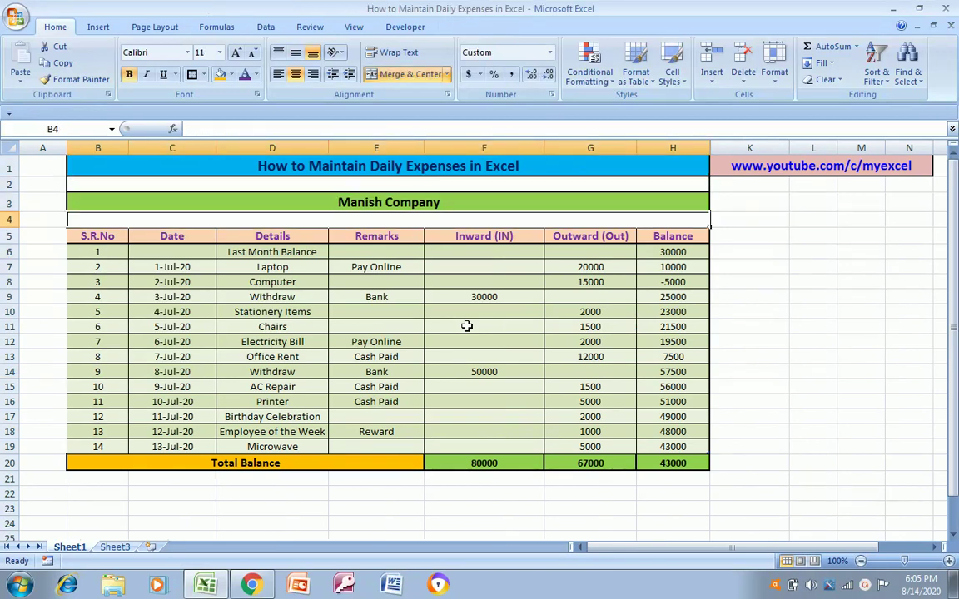